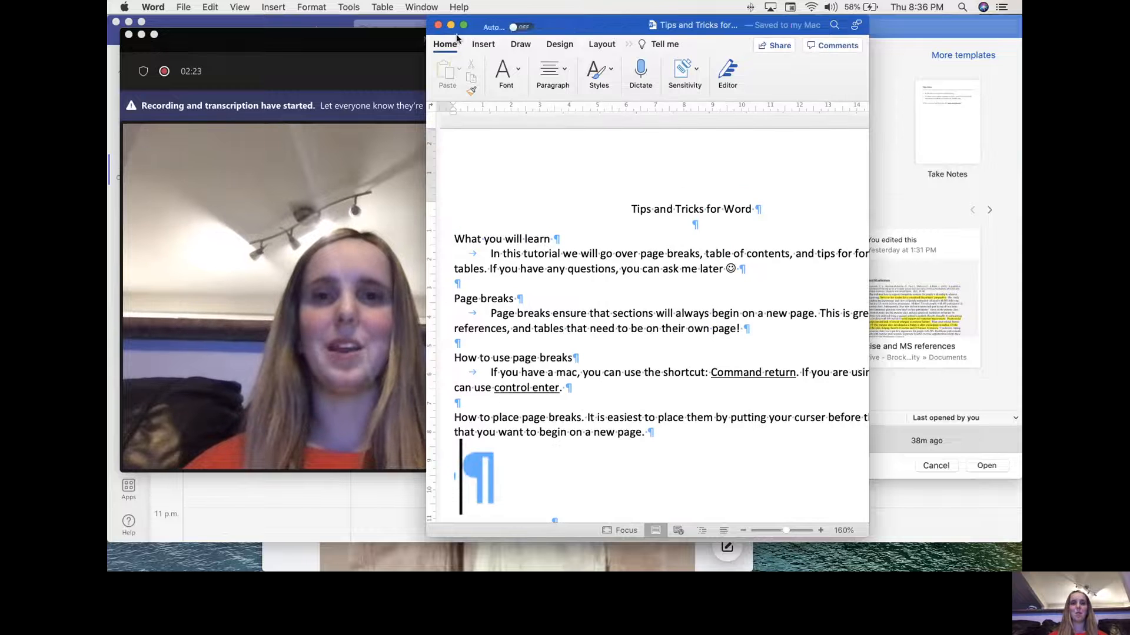
- Maximize the document window and scroll down to the References heading below the table
left_click(463, 25)
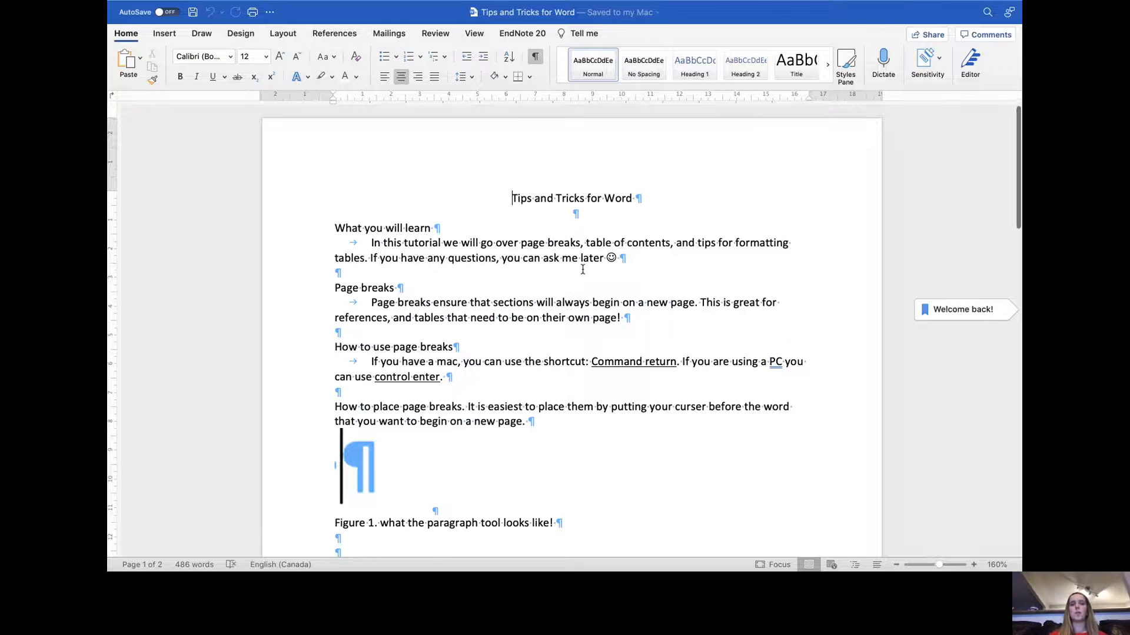
scroll(582, 269, "down", 5)
scroll(582, 269, "down", 20)
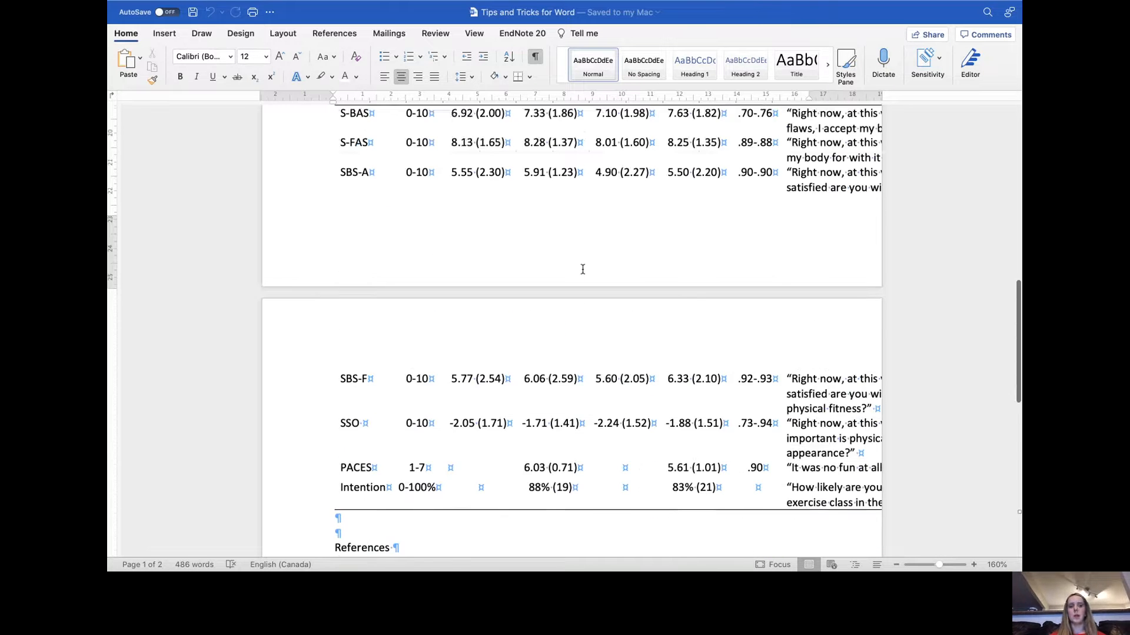
scroll(583, 269, "down", 2)
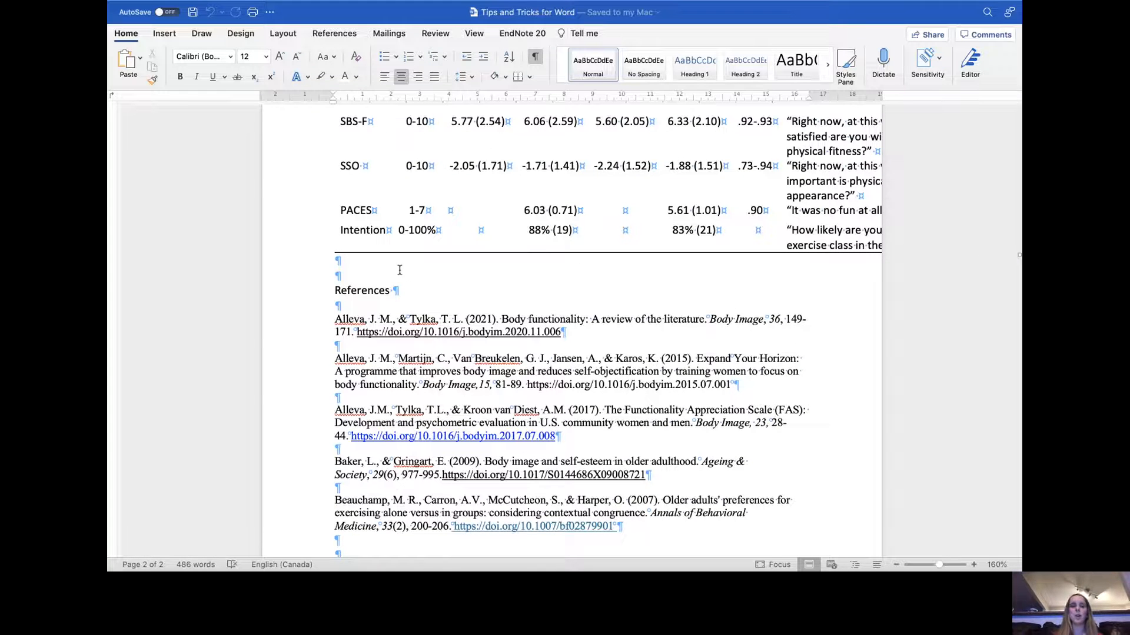
scroll(399, 300, "down", 4)
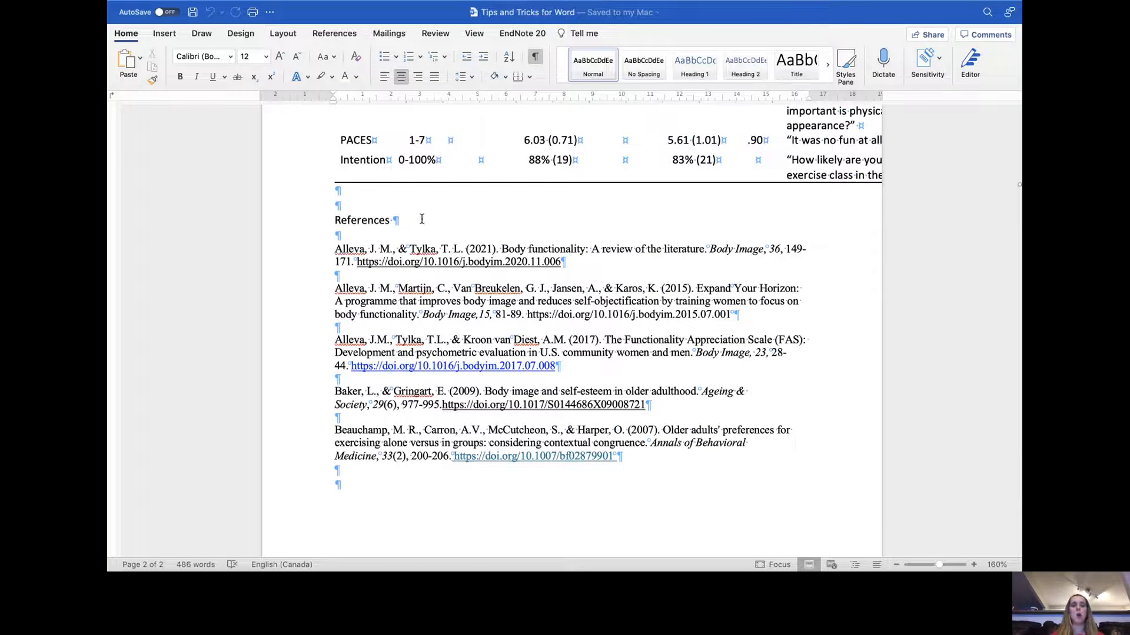
scroll(345, 187, "down", 1)
- Insert blank paragraphs before the References heading to push it onto the next page
left_click(345, 187)
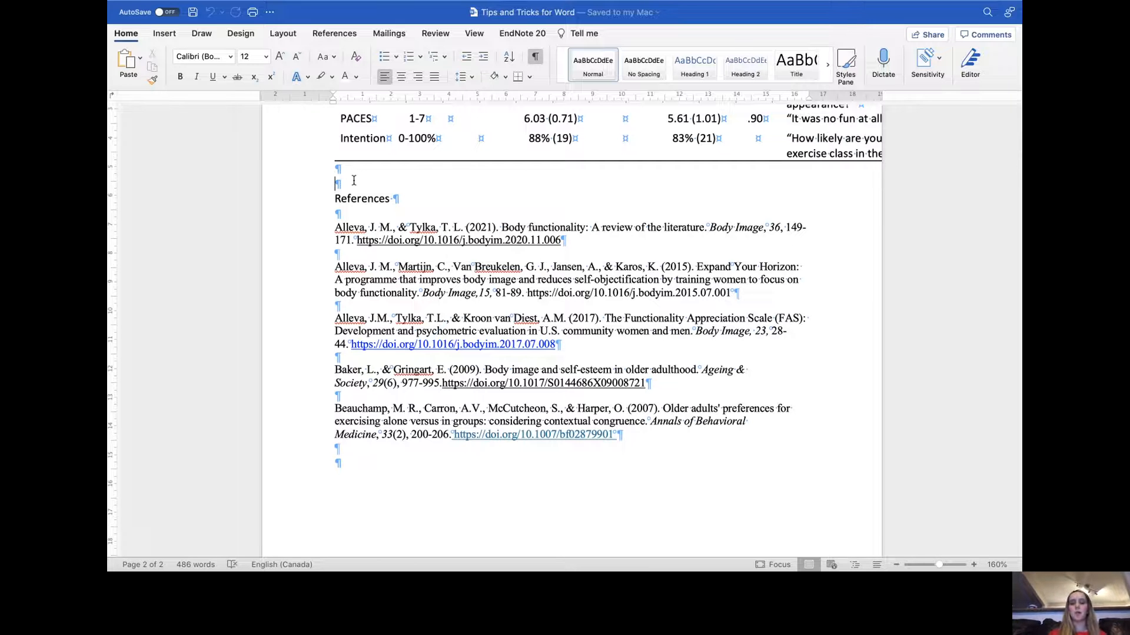
key("Return")
key("Return")
key("Return")
key("Return")
key("Return")
key("Return")
key("Return")
key("Return")
key("Return")
key("Return")
key("Return")
key("Return")
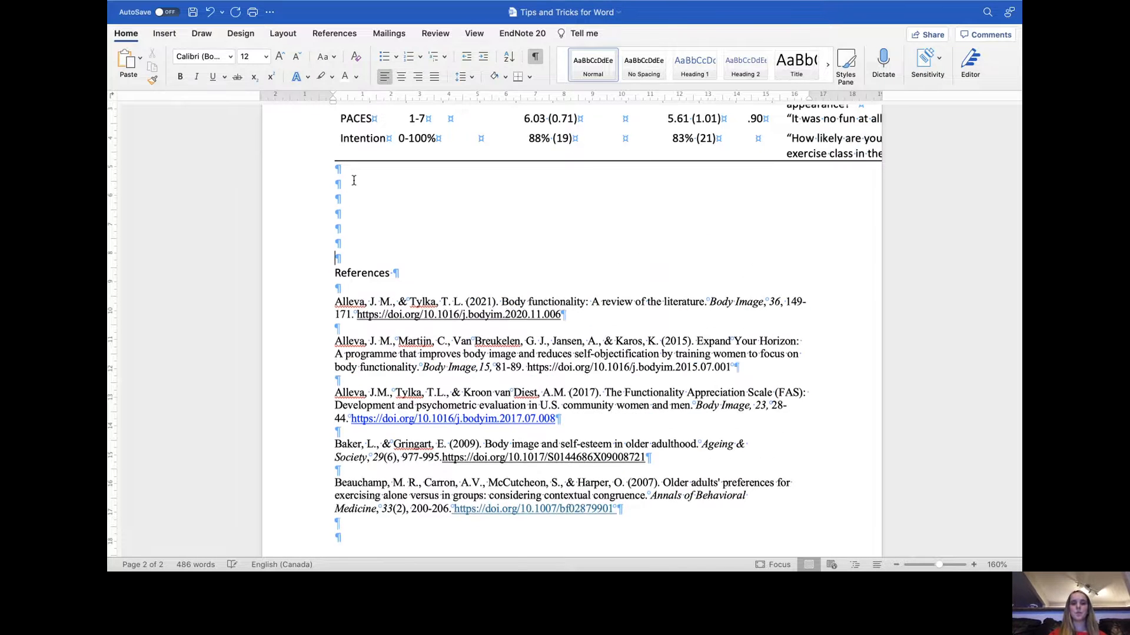
key("Return")
key("Return")
key("Return")
key("Return")
key("Return")
key("Return")
key("Return")
key("Return")
key("Return")
key("Return")
key("Return")
key("Return")
key("Return")
key("Return")
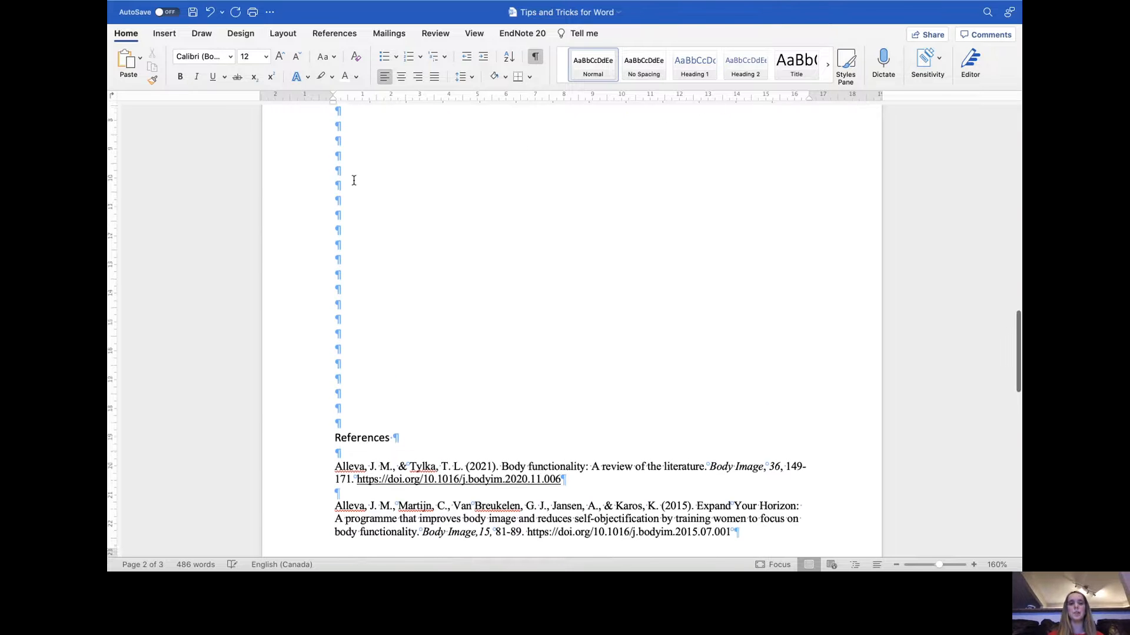
key("Return")
key("Return")
key("Return")
key("Return")
key("Return")
key("Return")
key("Return")
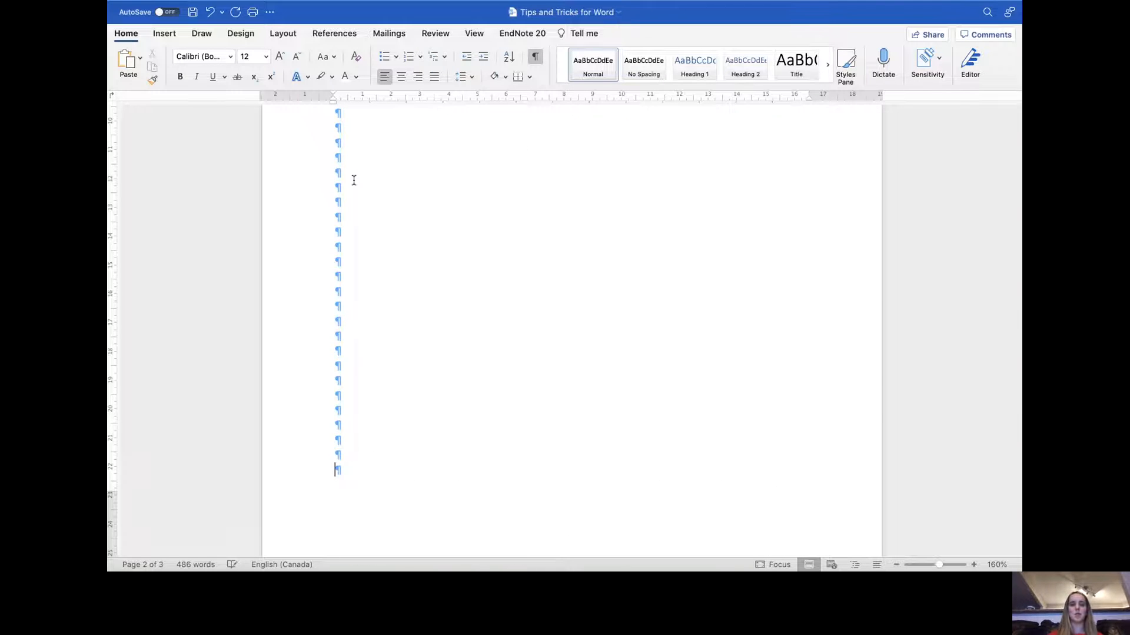
- Scroll through the pages to check where the References heading now falls
scroll(354, 180, "down", 5)
left_click(376, 479)
scroll(543, 463, "down", 6)
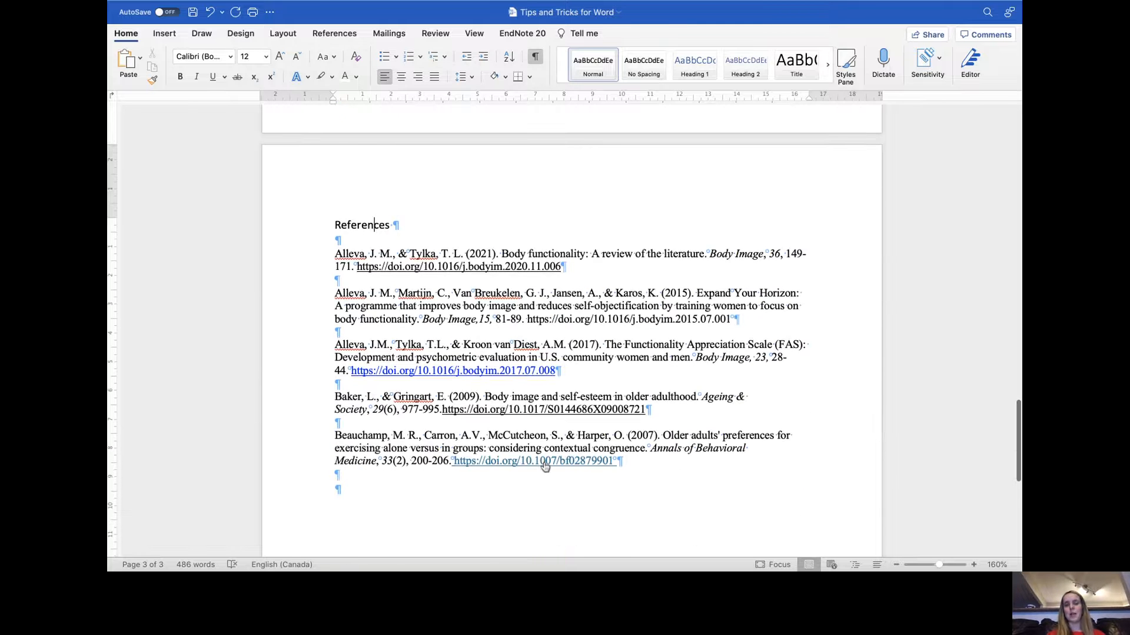
scroll(543, 463, "up", 2)
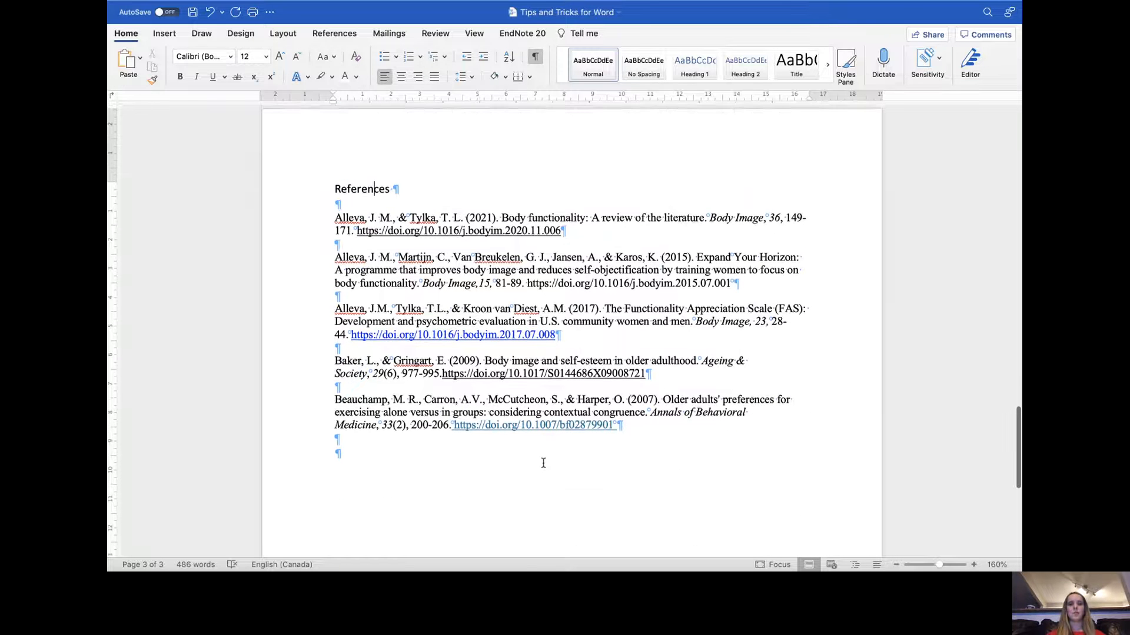
scroll(543, 463, "up", 3)
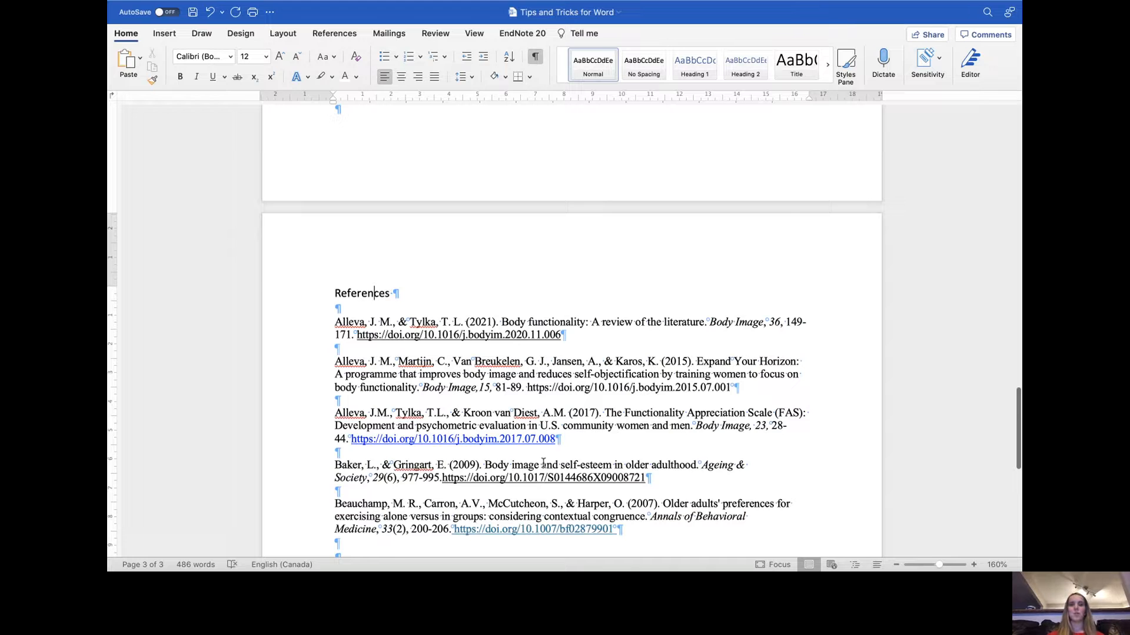
scroll(543, 463, "up", 5)
scroll(543, 463, "up", 2)
scroll(543, 463, "down", 3)
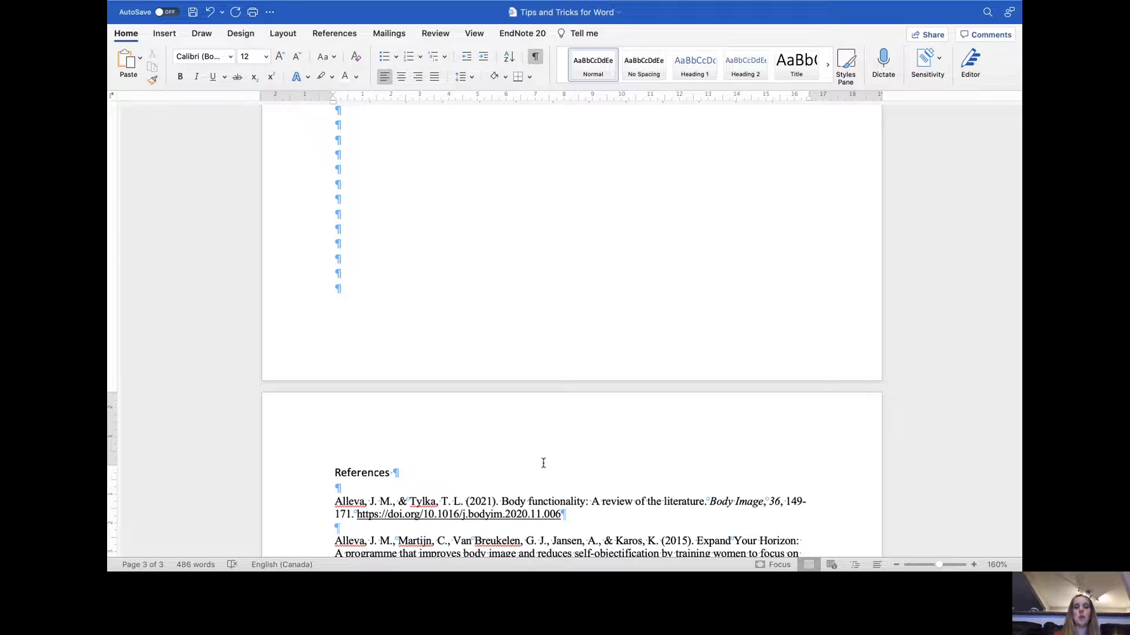
scroll(444, 469, "up", 3)
scroll(444, 469, "up", 6)
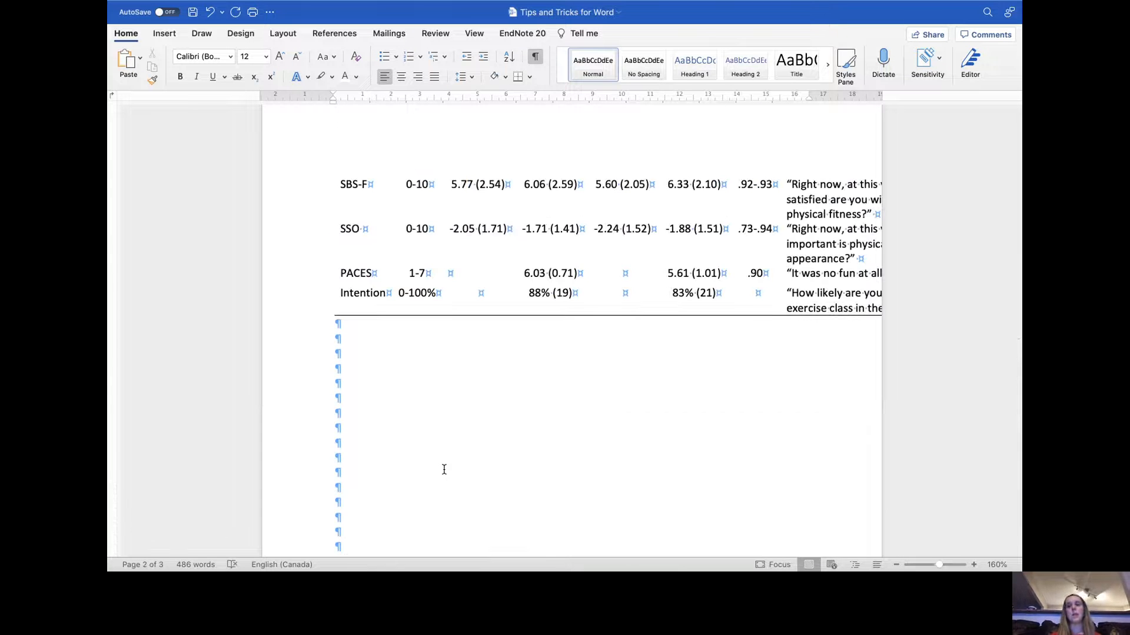
scroll(445, 469, "up", 2)
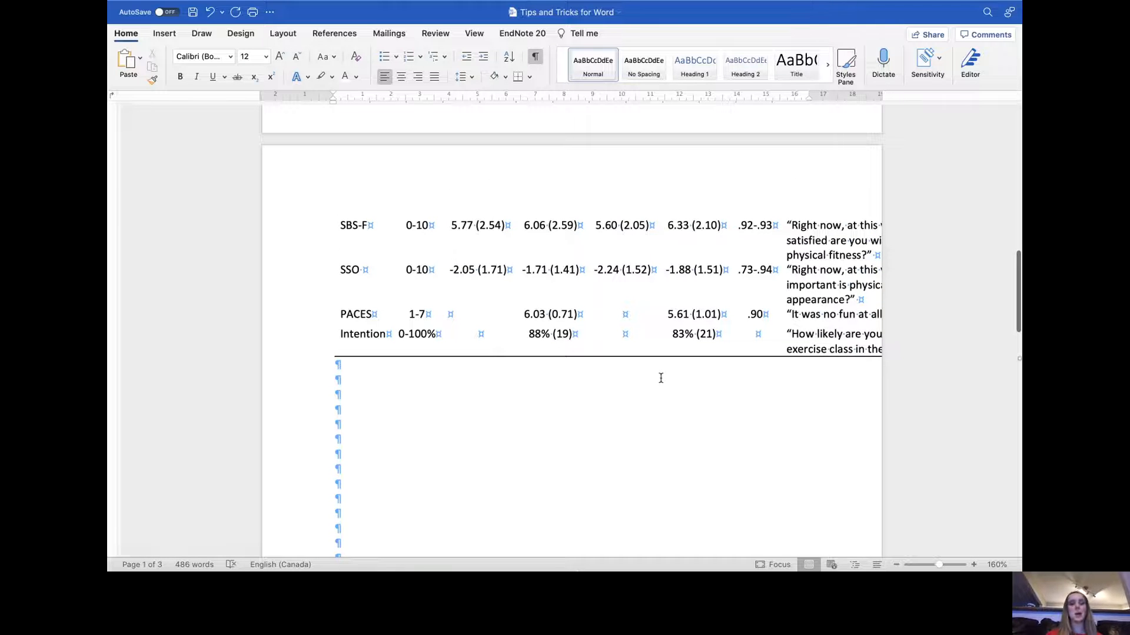
- Type the word "Note." on the first blank line below the table
left_click(347, 364)
type("N")
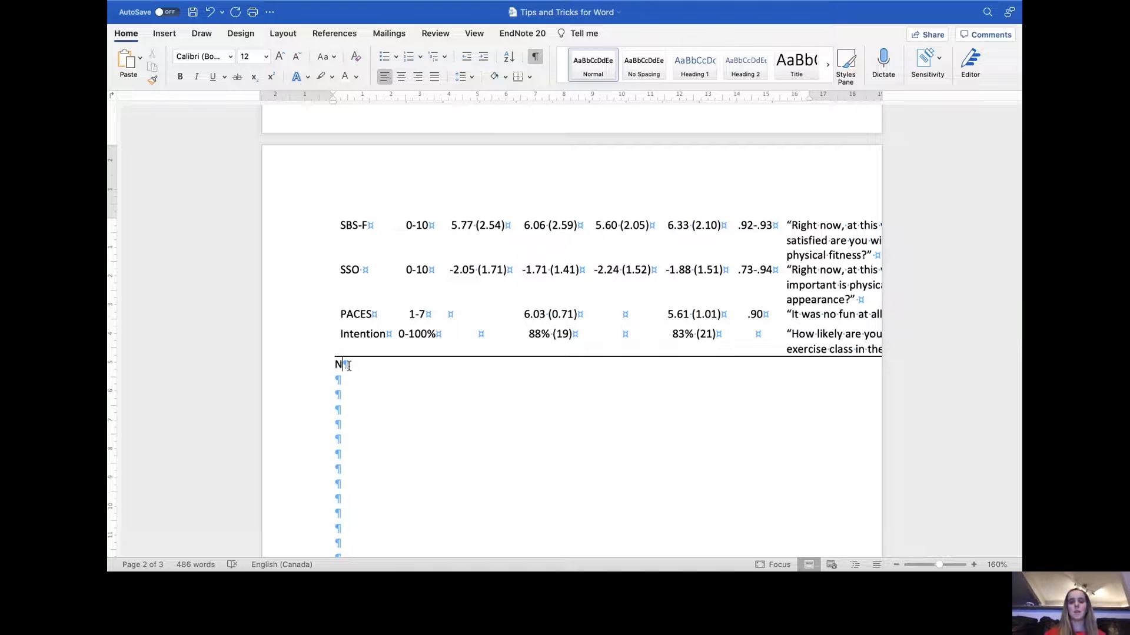
type("or")
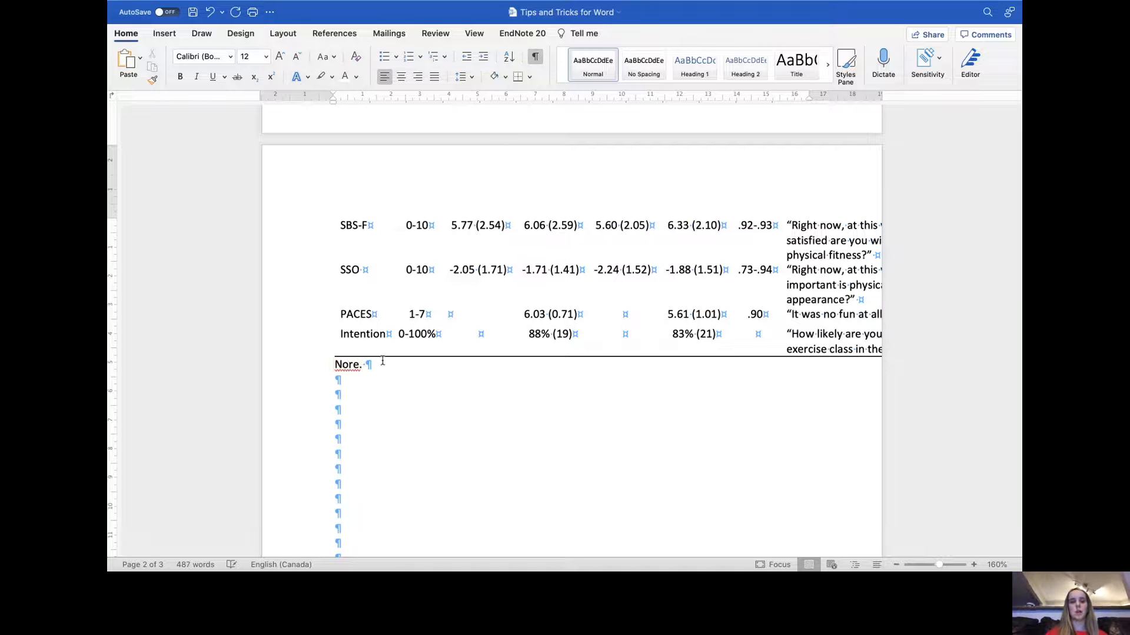
key("BackSpace")
type("te. ")
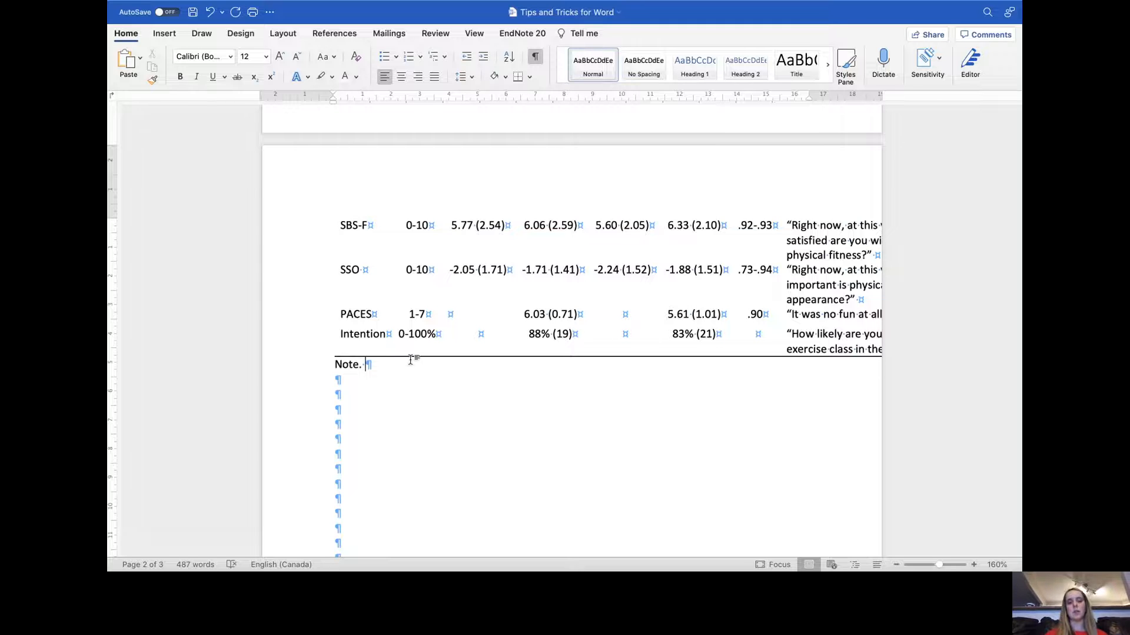
type("Fhjkdf")
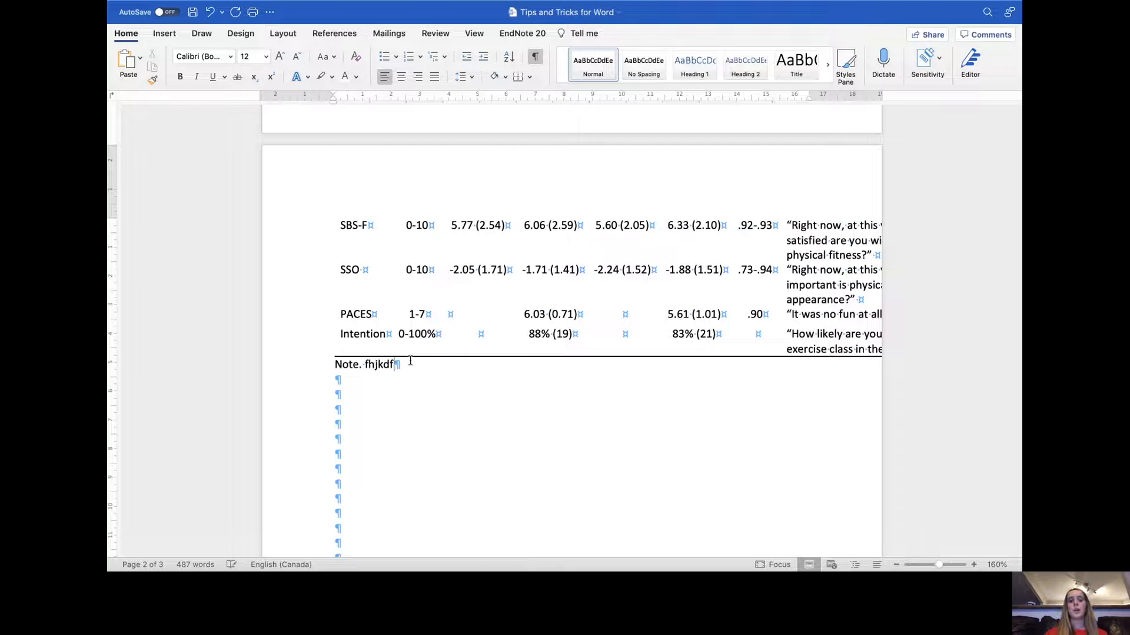
- Add filler text "Fhjkdf" after the note, then filler lines "Ghkjshfg" and "Gjhkags" below it
key("Return")
key("Return")
type("ghkjshfg")
key("Return")
type("gjhkags")
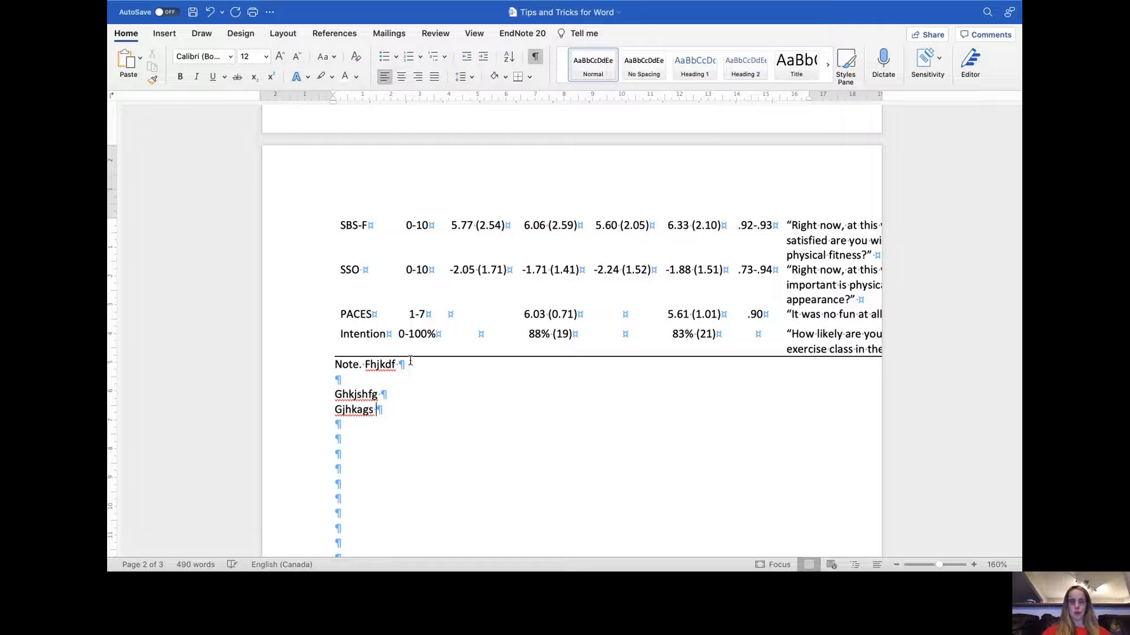
key("Return")
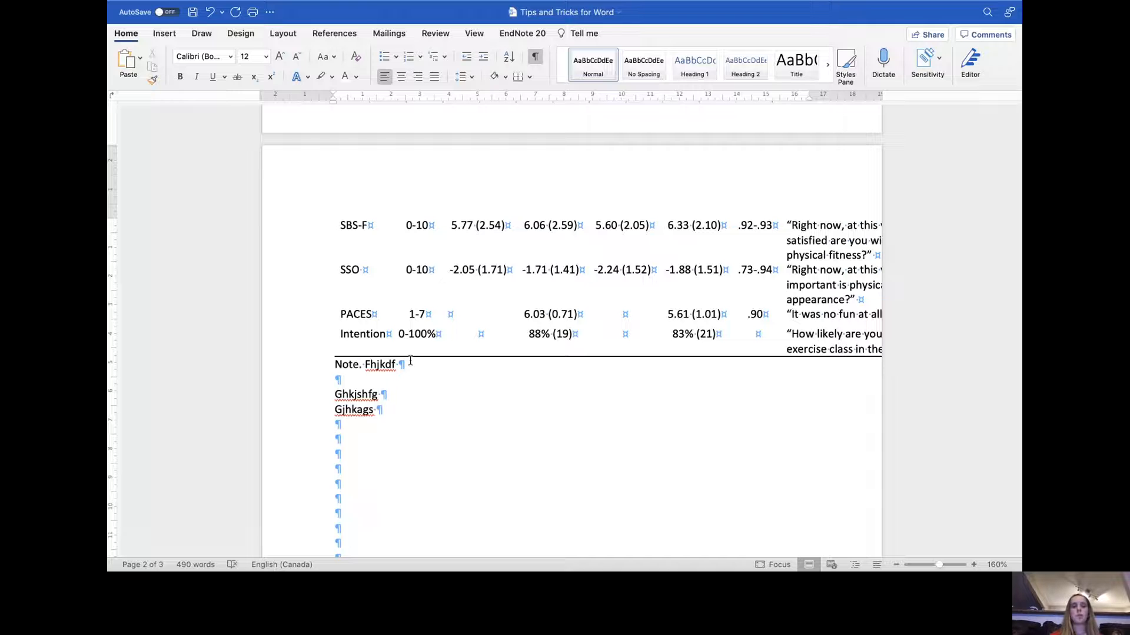
- Add further filler lines "Dsfhjakshf", "Gfs", "Agas", "Gsa", "Dgsa" and "gas" below the note
type("dsfhjakshf")
key("Return")
type("gfs")
key("Return")
type("agas")
key("Return")
type("gsa")
key("Return")
type("dgsa")
key("Return")
type("gas")
- Select the blank paragraphs at the top of the References page and delete them
scroll(495, 305, "down", 15)
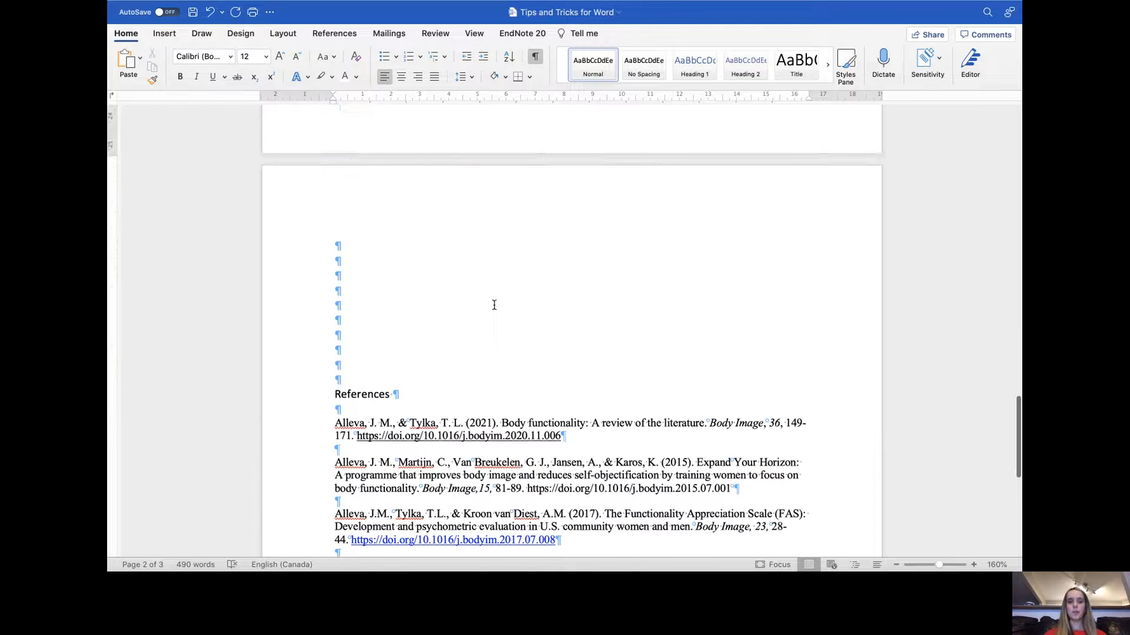
scroll(494, 304, "down", 2)
scroll(383, 311, "up", 4)
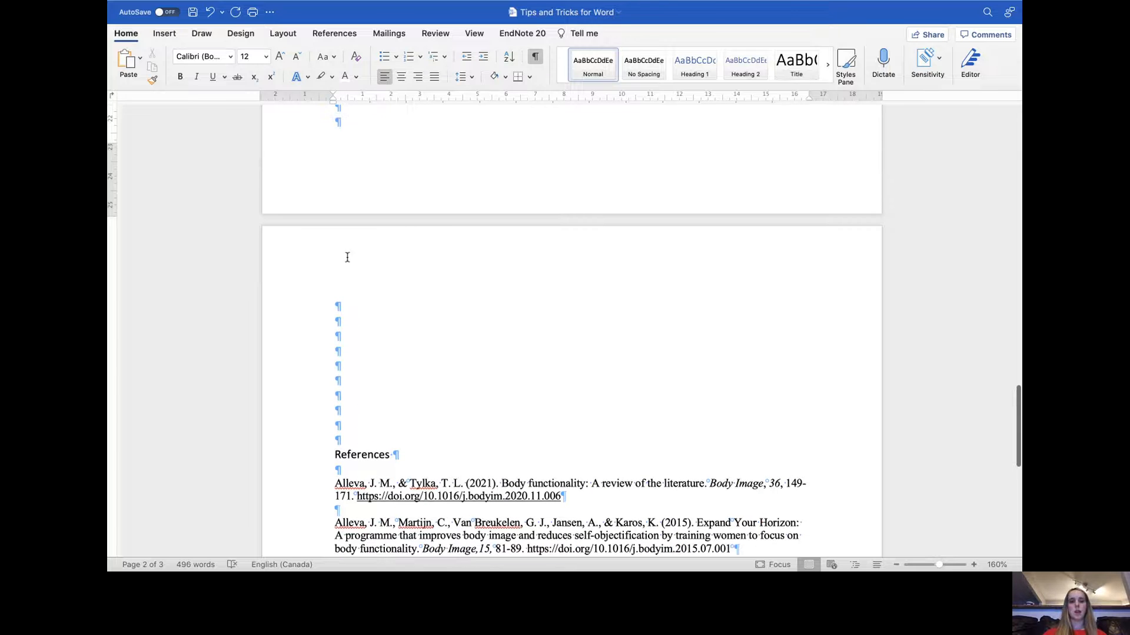
left_click_drag(347, 441, 355, 291)
key("Delete")
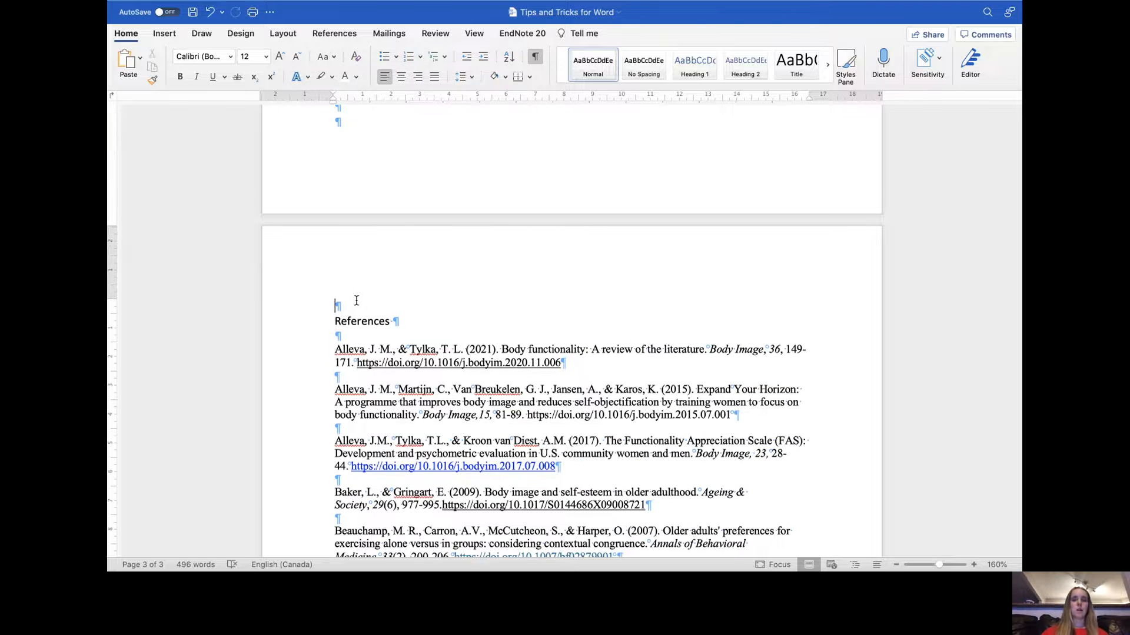
- Insert nine blank paragraphs before the References heading to push it down a page
key("Return")
key("Return")
key("Return")
key("Return")
key("Return")
key("Return")
key("Return")
key("Return")
key("Return")
key("Return")
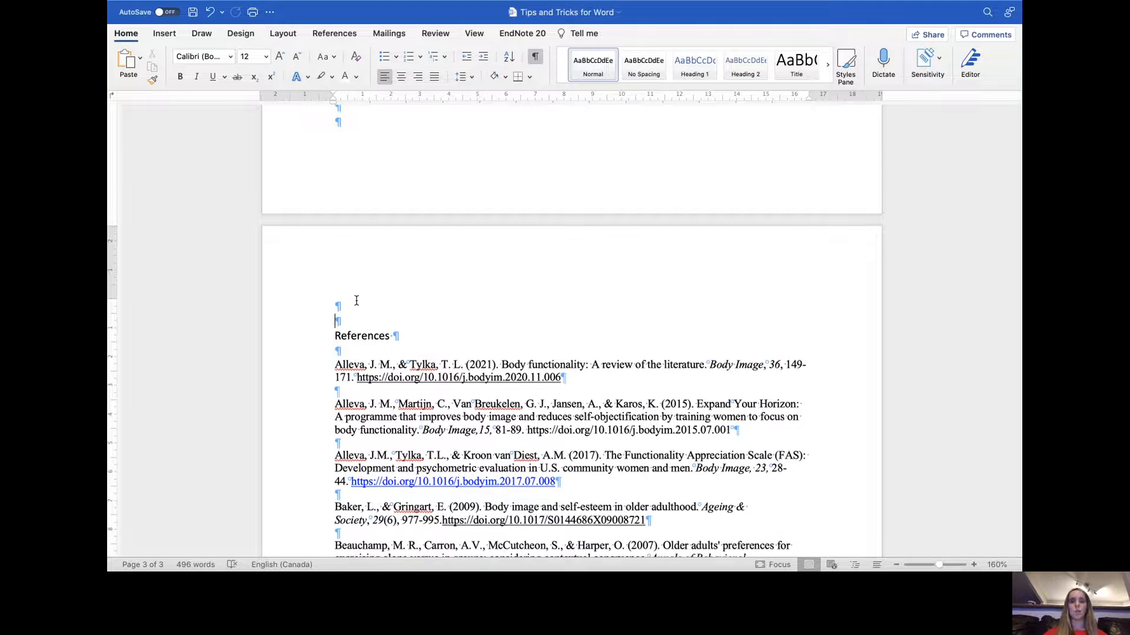
key("Return")
key("Return")
key("Return")
key("Return")
key("Return")
key("Return")
key("Return")
key("Return")
key("Return")
key("Return")
key("Return")
key("Return")
key("Return")
key("Return")
key("Return")
key("Return")
key("Return")
key("Return")
key("Return")
key("Return")
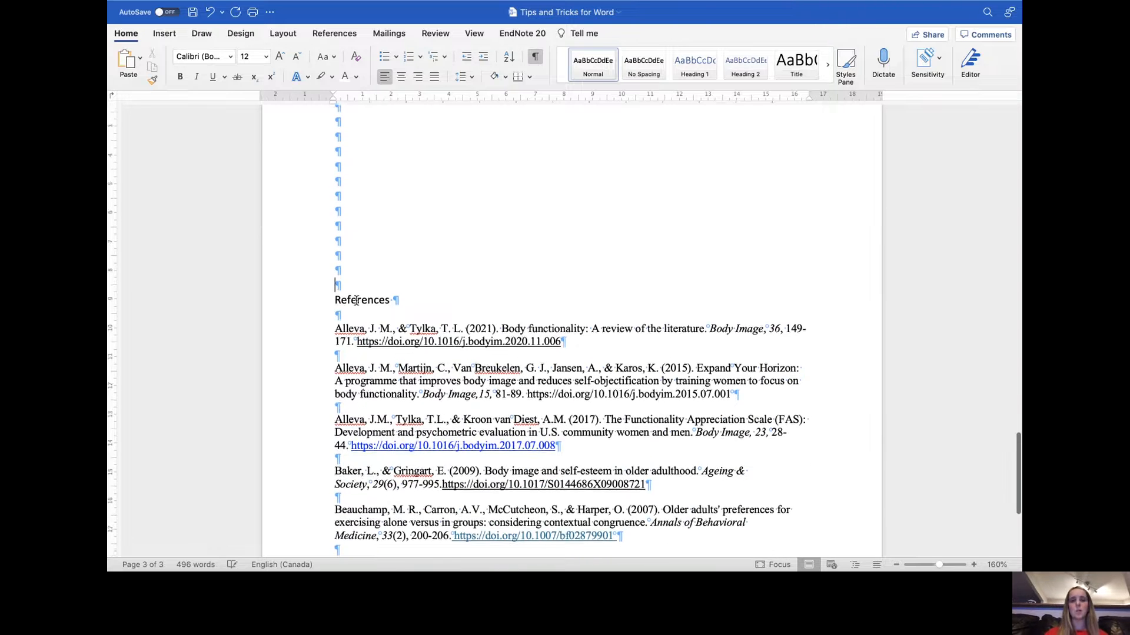
key("Return")
key("Return")
key("Return")
key("Return")
key("Return")
key("Return")
key("Return")
key("Return")
key("Return")
key("Return")
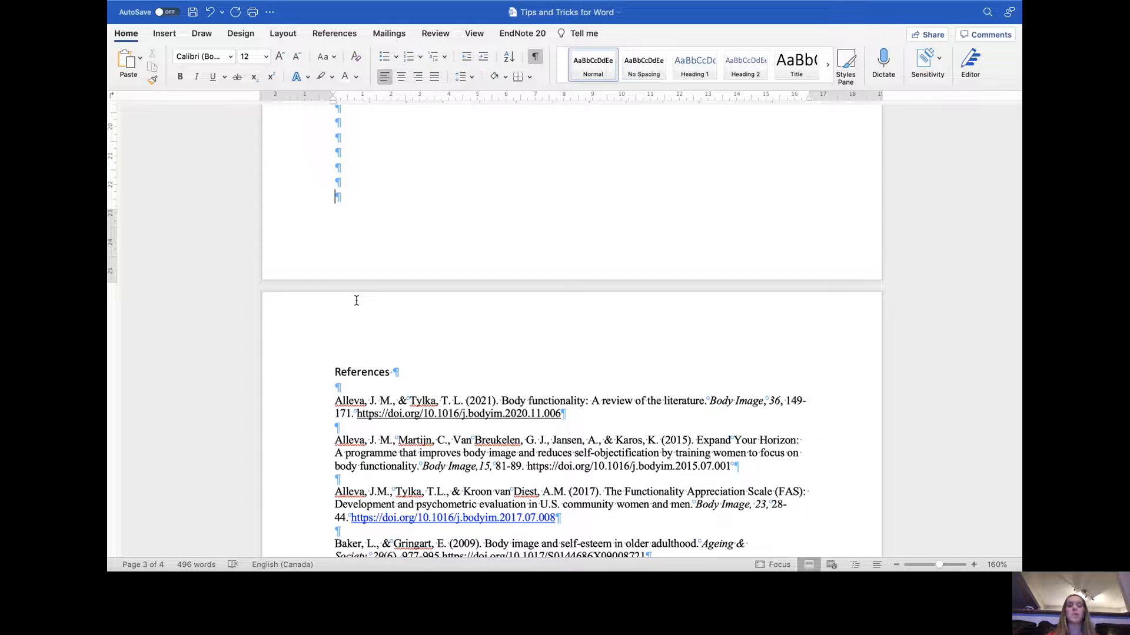
- Scroll around the page break to check the References heading's position
scroll(356, 301, "up", 5)
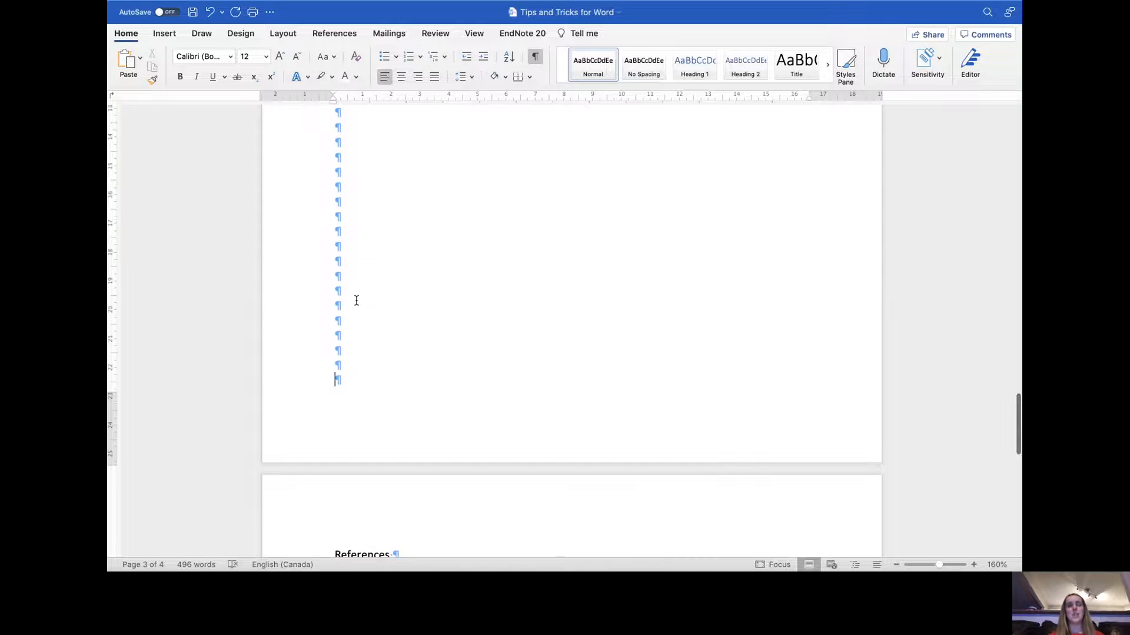
scroll(357, 215, "down", 3)
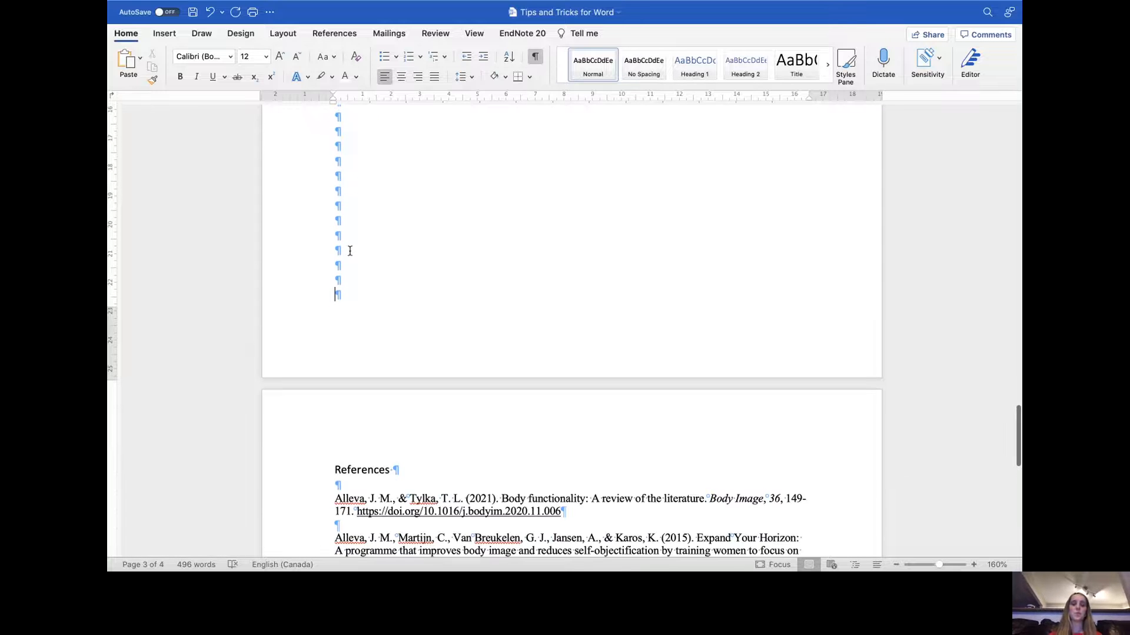
scroll(340, 427, "up", 3)
scroll(341, 428, "down", 3)
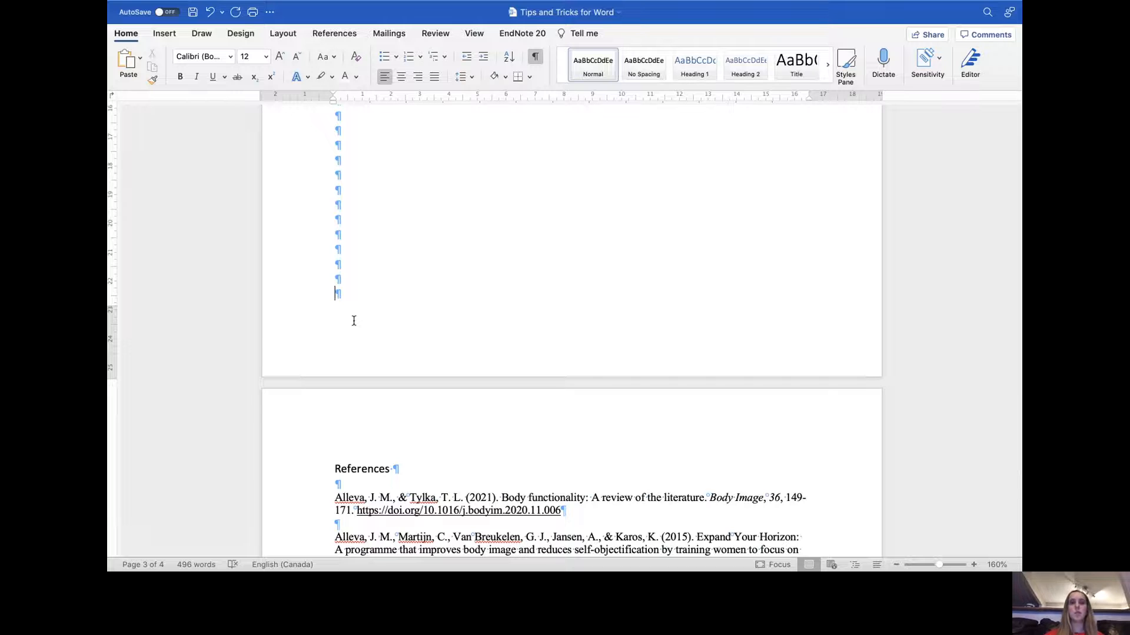
scroll(354, 321, "up", 1)
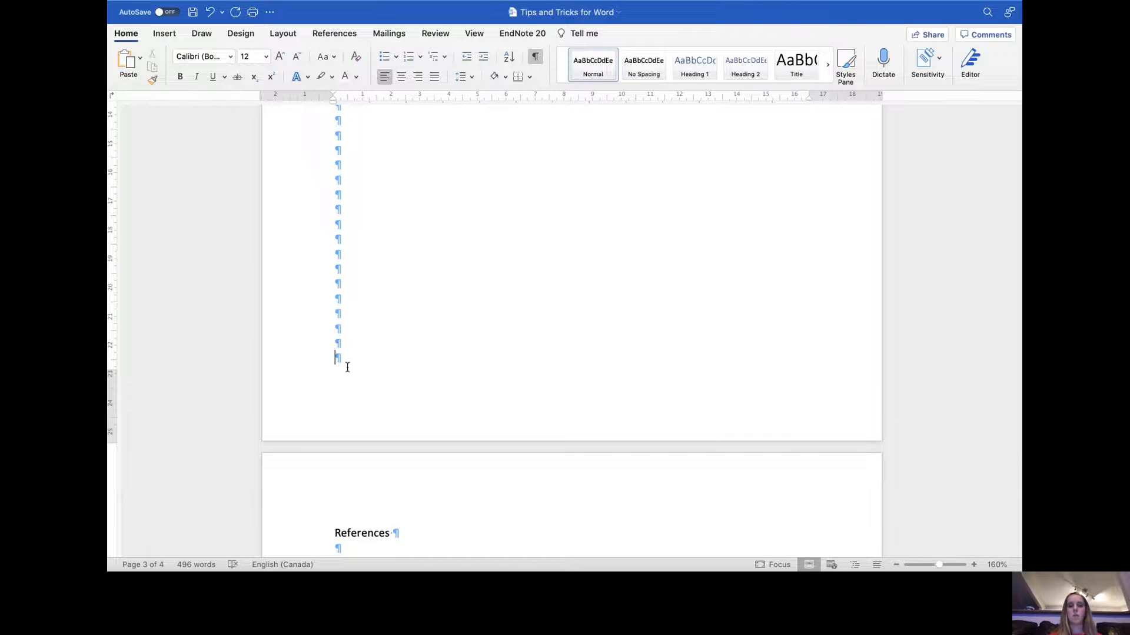
- Remove three blank paragraphs above the References heading and reinsert them
key("BackSpace")
key("BackSpace")
key("BackSpace")
key("BackSpace")
key("BackSpace")
key("BackSpace")
key("BackSpace")
key("BackSpace")
key("BackSpace")
key("BackSpace")
key("BackSpace")
key("BackSpace")
key("BackSpace")
key("BackSpace")
key("BackSpace")
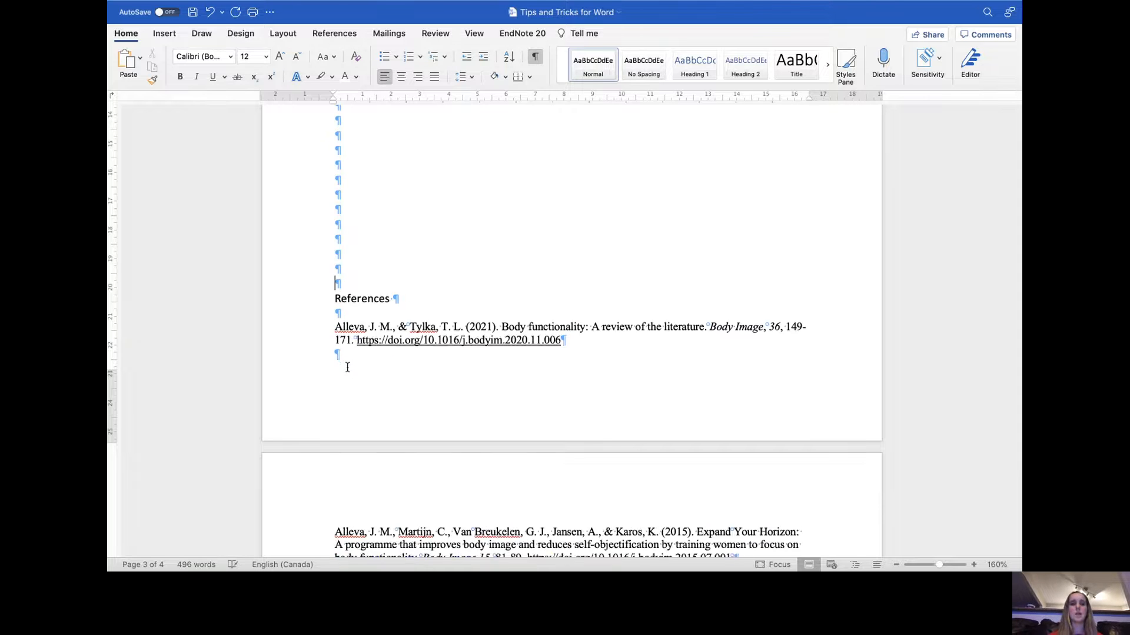
key("Return")
key("Return")
key("Return")
key("Return")
key("Return")
key("Return")
key("Return")
key("Return")
key("Return")
key("Return")
key("Return")
key("Return")
key("Return")
key("Return")
key("Return")
key("Return")
key("Return")
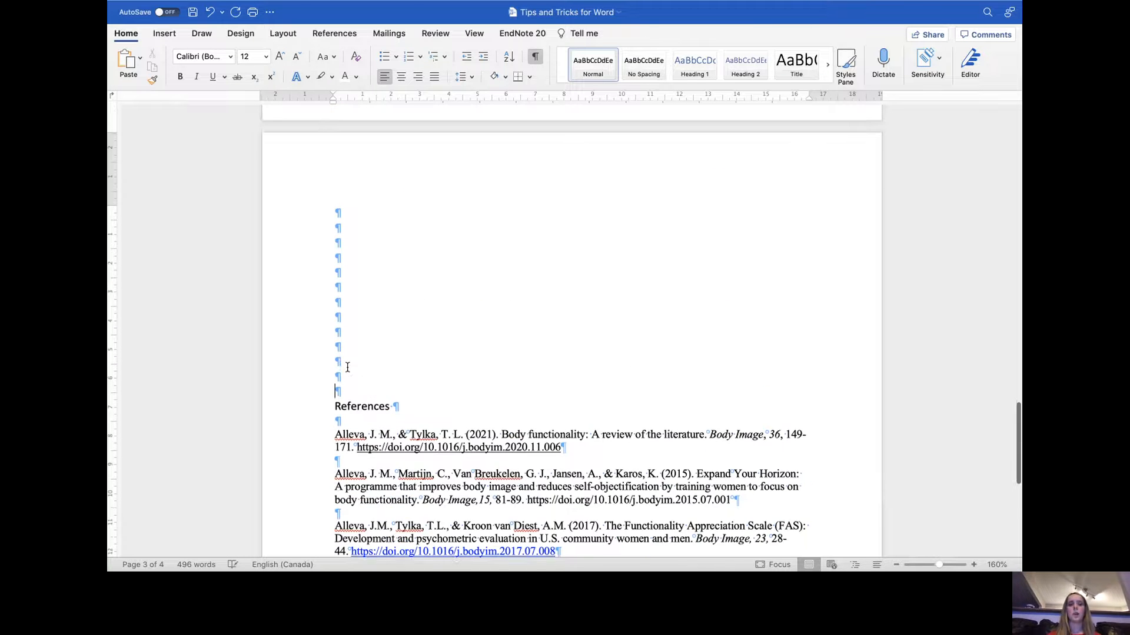
- Delete the blank paragraphs between the filler text and the References heading
key("BackSpace")
key("BackSpace")
key("BackSpace")
key("BackSpace")
key("BackSpace")
key("BackSpace")
key("BackSpace")
key("BackSpace")
key("BackSpace")
key("BackSpace")
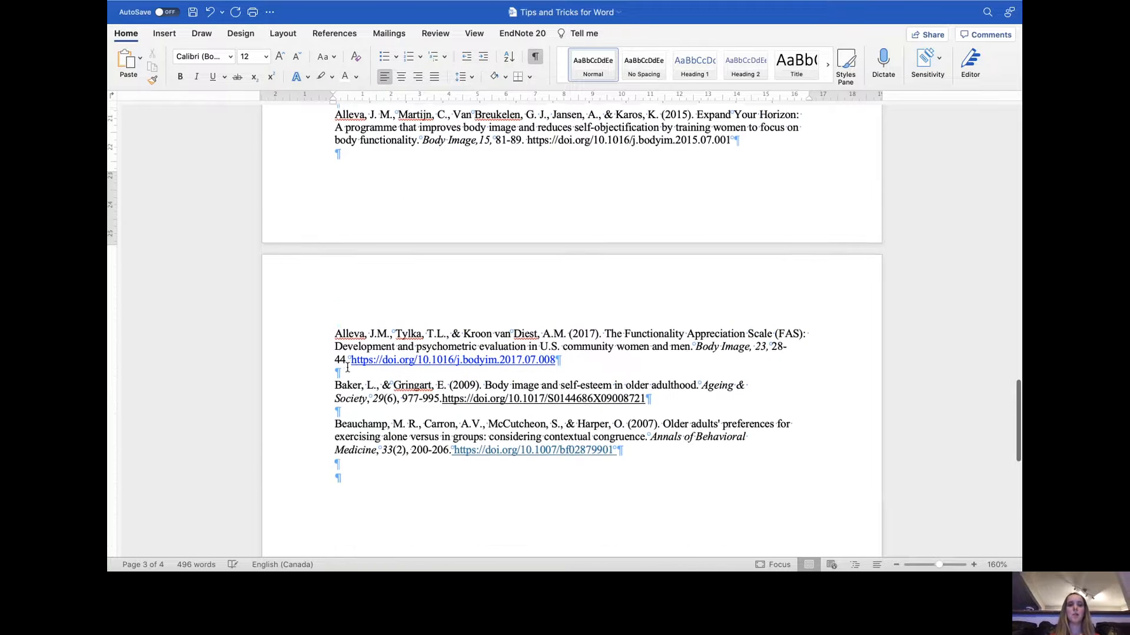
key("BackSpace")
key("BackSpace")
key("BackSpace")
key("BackSpace")
key("BackSpace")
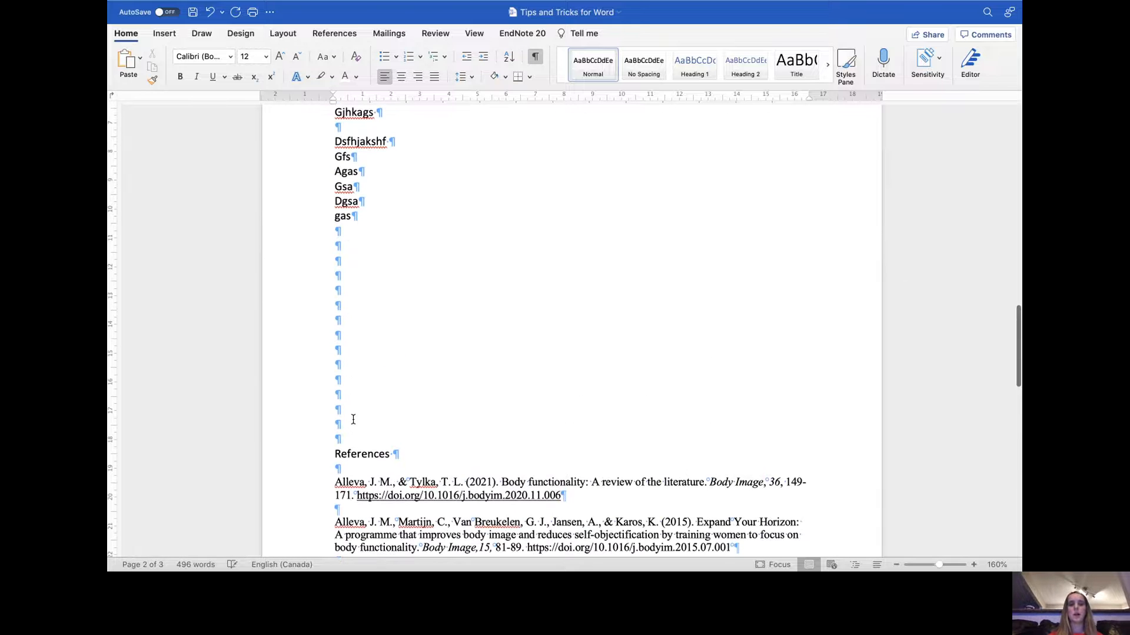
key("BackSpace")
key("BackSpace")
key("BackSpace")
key("BackSpace")
key("BackSpace")
key("BackSpace")
key("BackSpace")
key("BackSpace")
key("BackSpace")
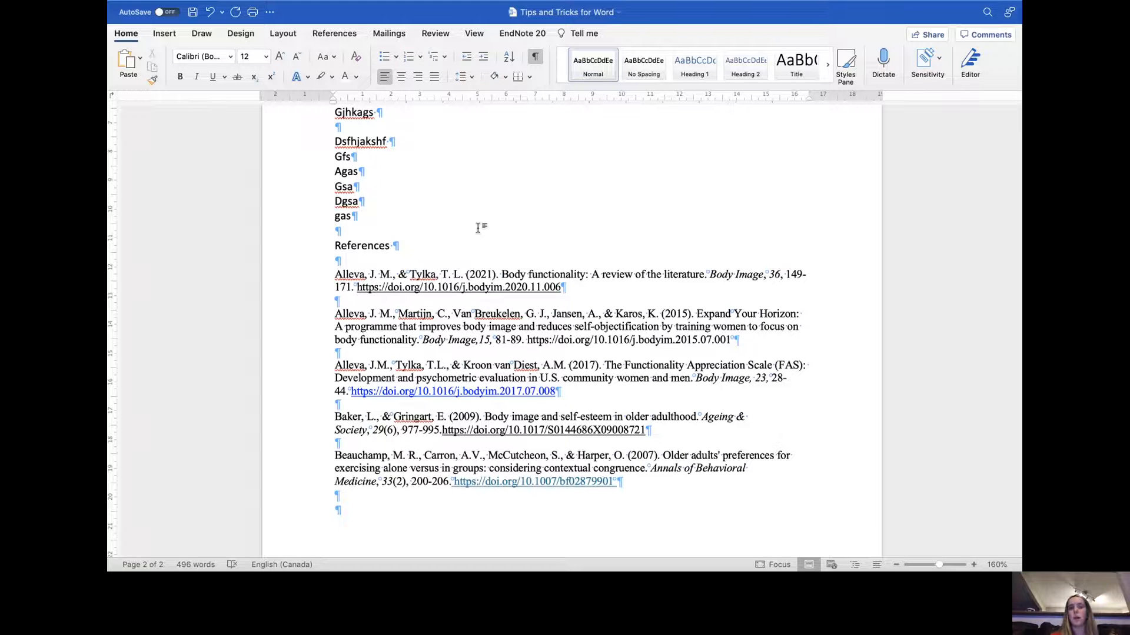
- Insert a page break directly before the References heading
left_click(335, 246)
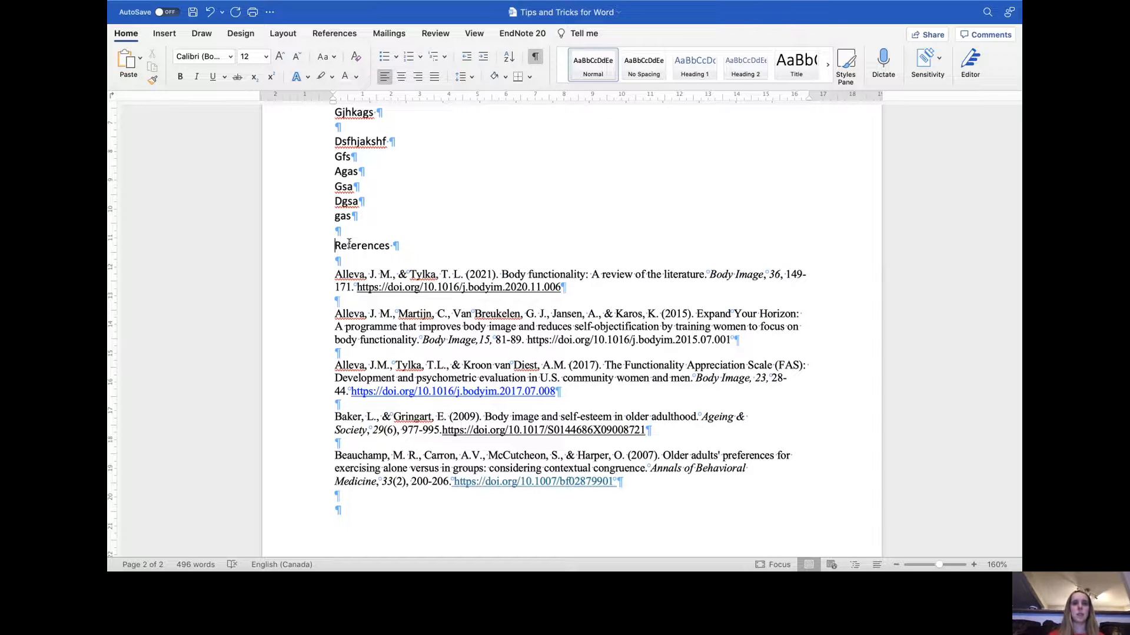
left_click(284, 34)
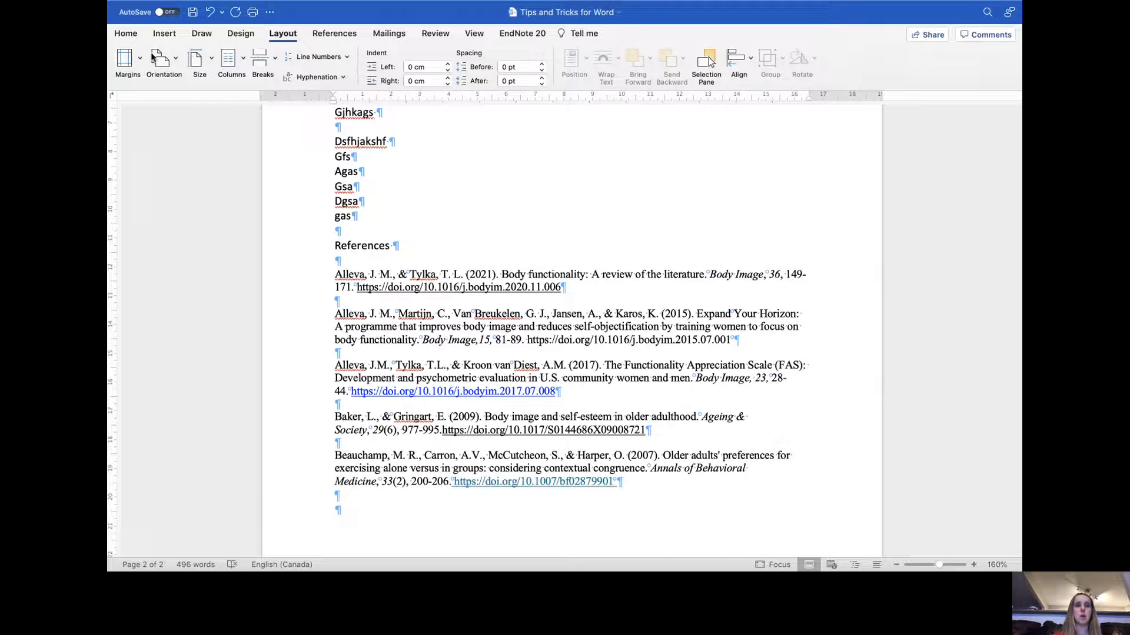
left_click(274, 61)
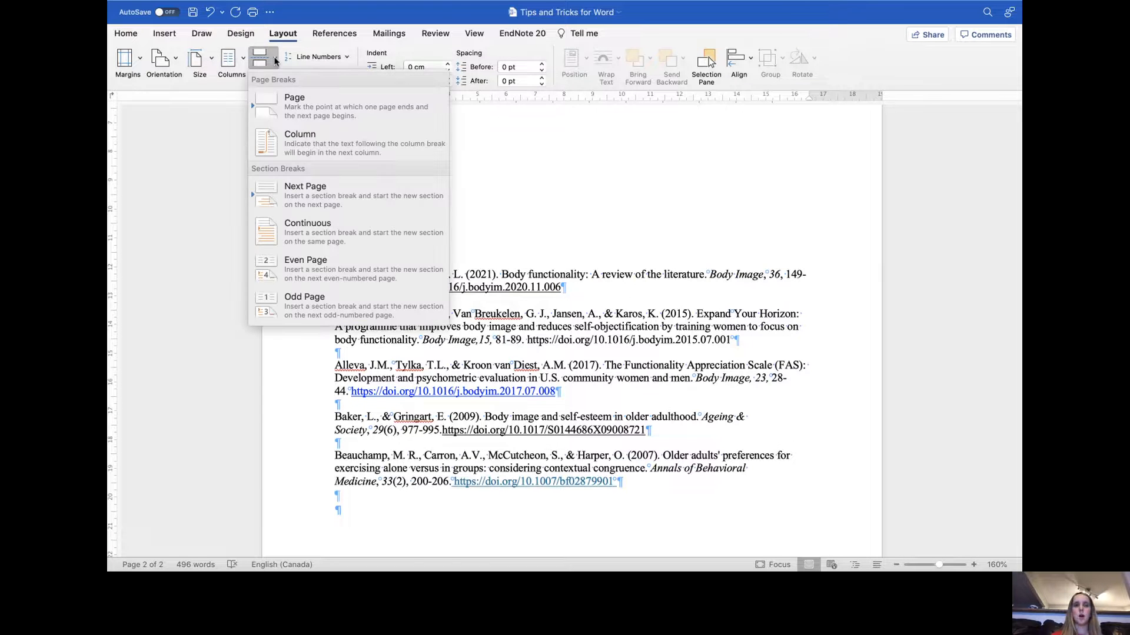
left_click(297, 110)
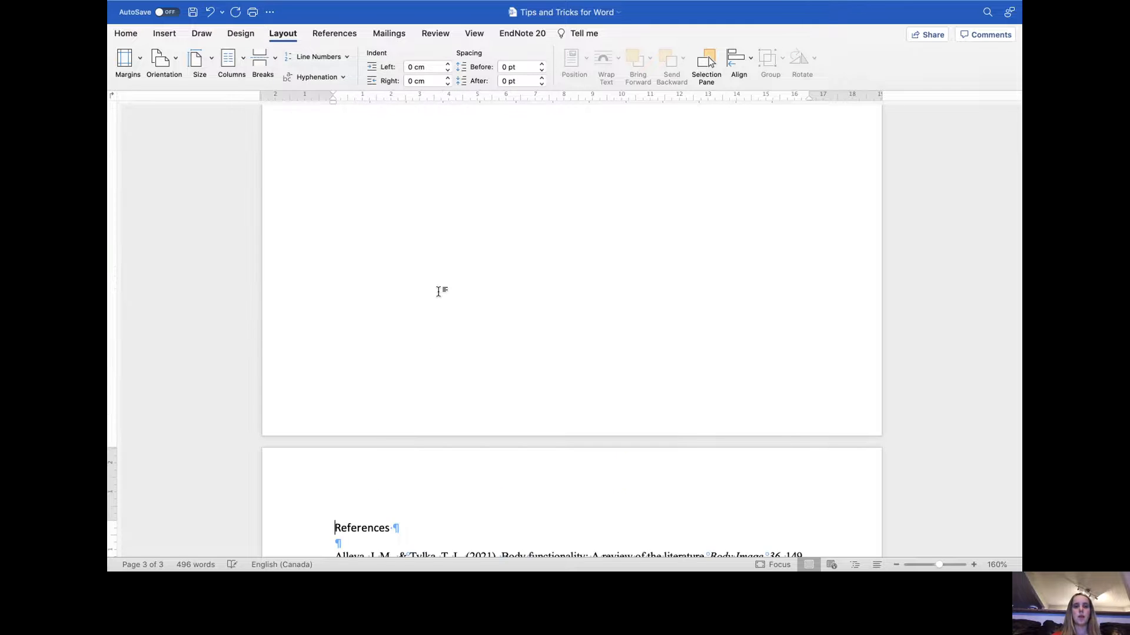
- Scroll through the pages to examine where the References heading falls after the page break
scroll(438, 291, "down", 1)
scroll(439, 291, "down", 5)
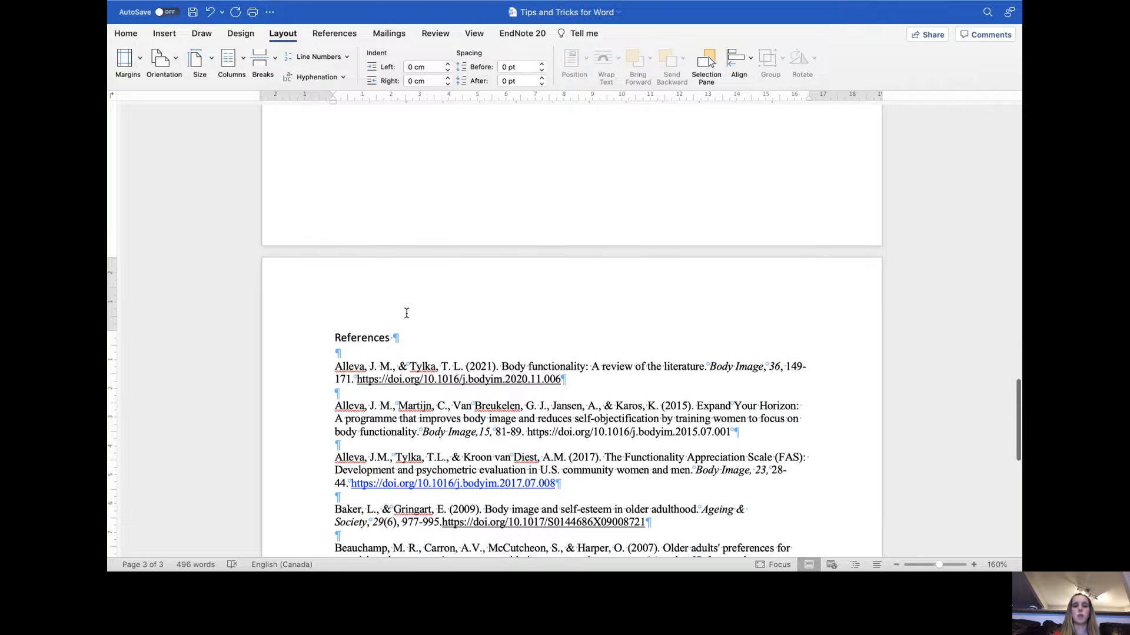
scroll(353, 339, "down", 3)
scroll(392, 286, "down", 8)
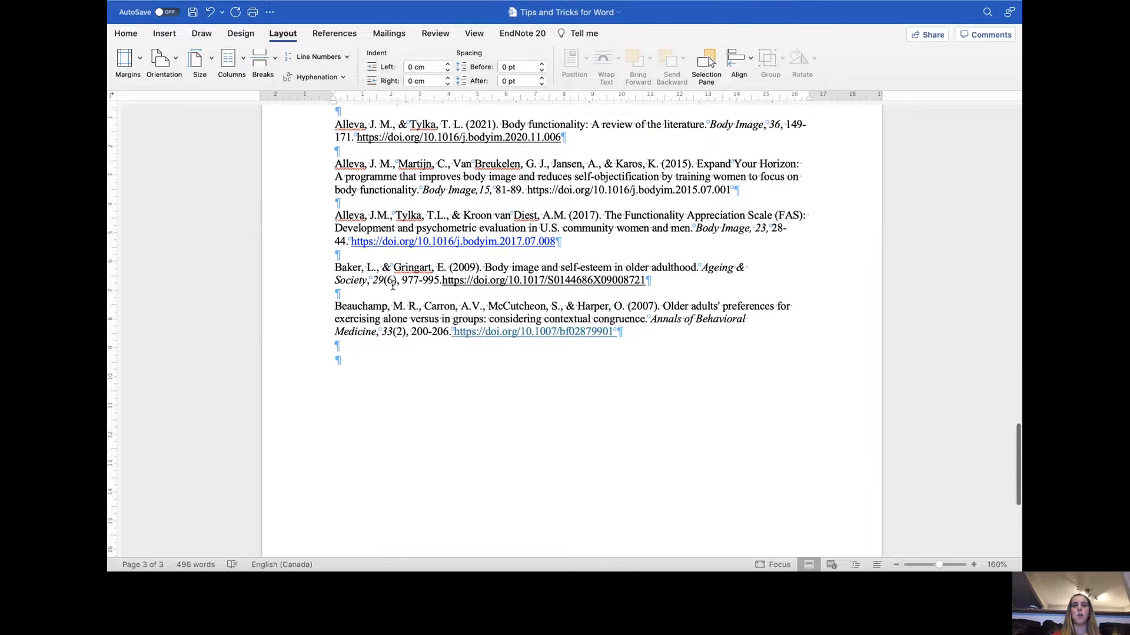
scroll(393, 285, "up", 7)
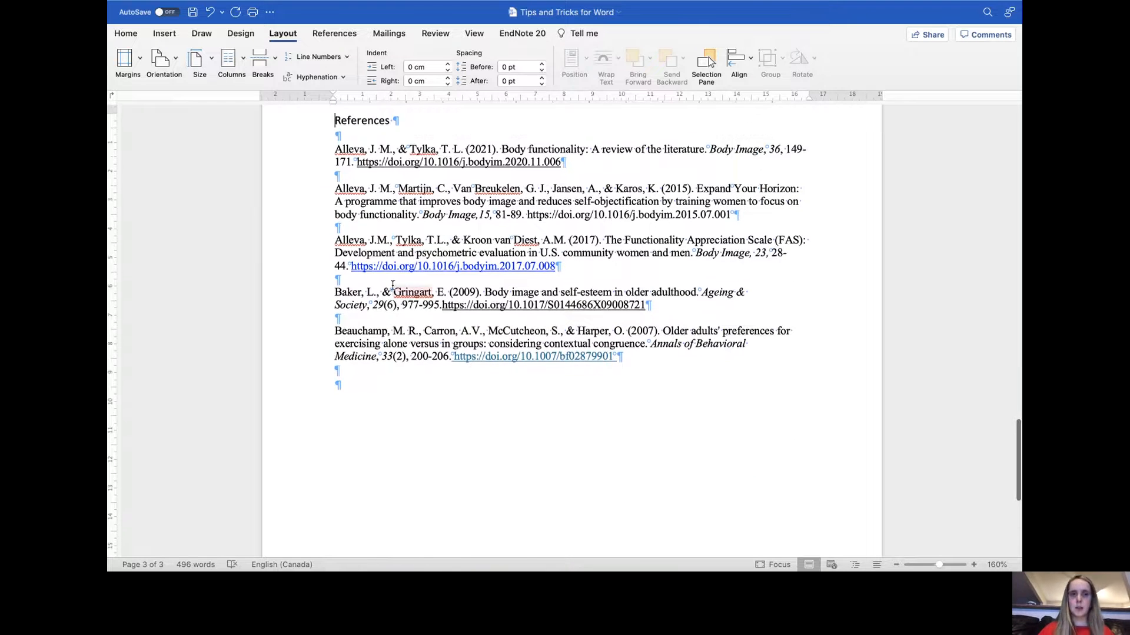
scroll(393, 288, "up", 6)
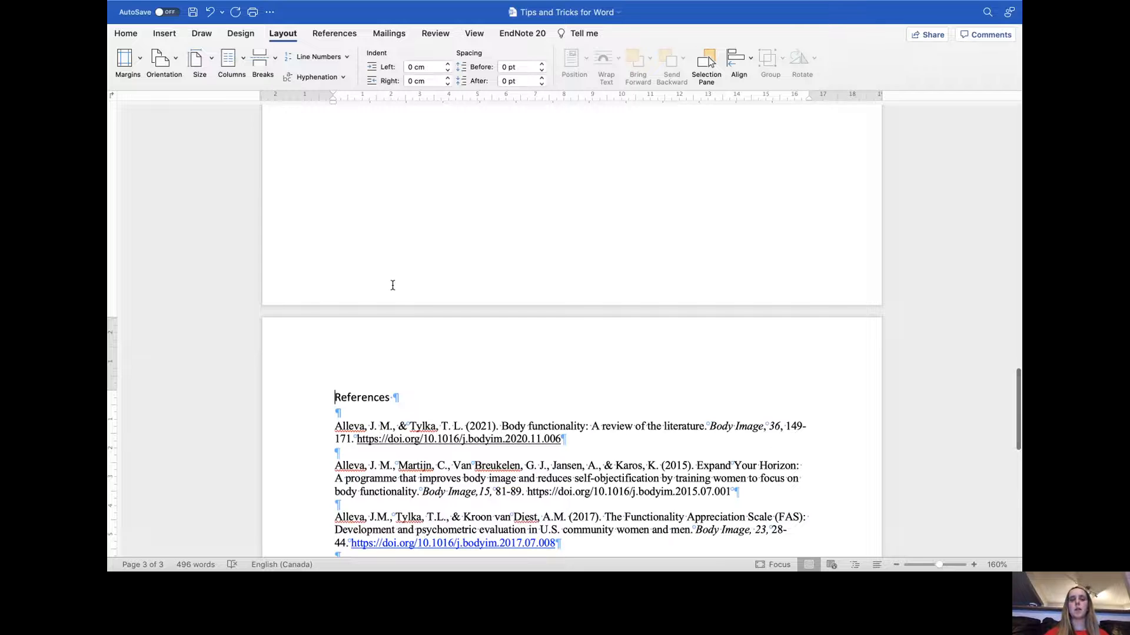
scroll(393, 285, "up", 4)
scroll(392, 285, "down", 2)
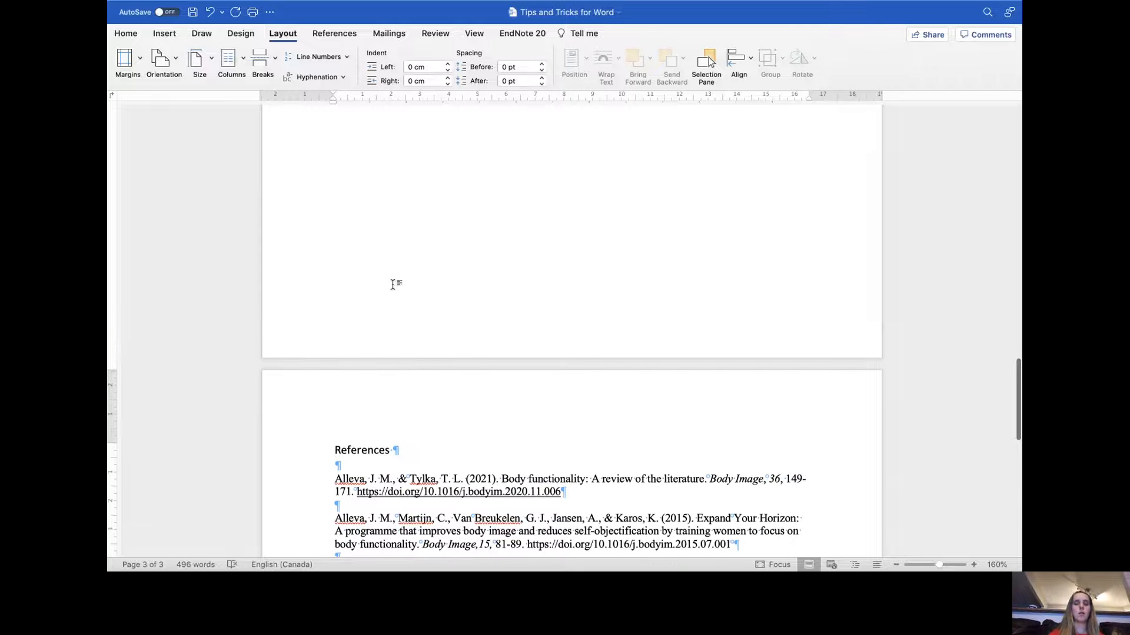
left_click(127, 34)
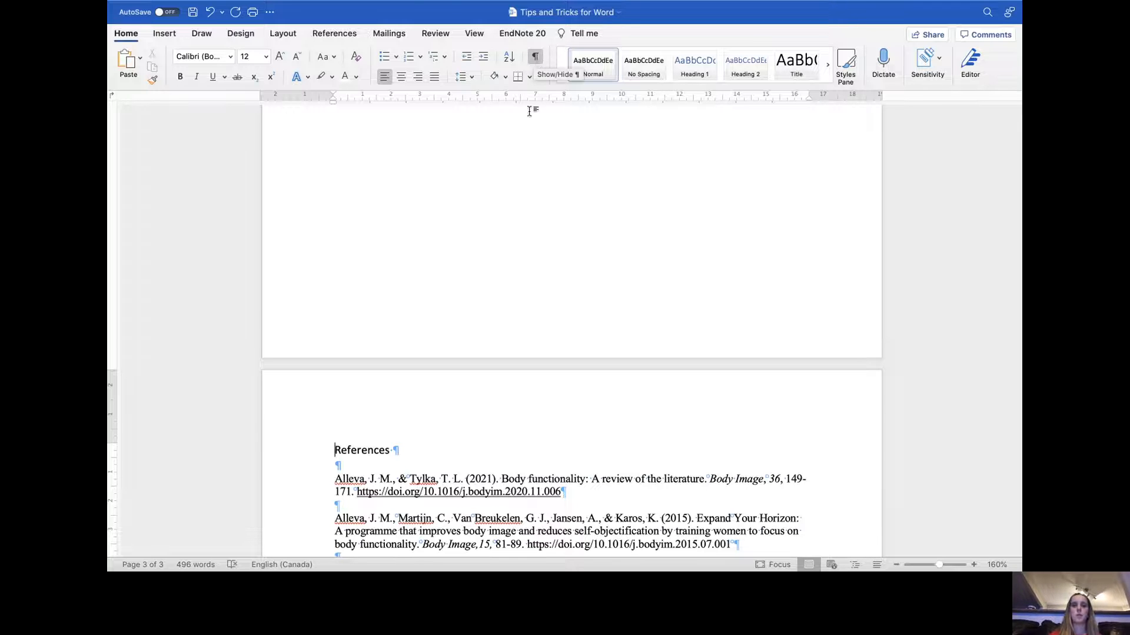
scroll(514, 185, "up", 10)
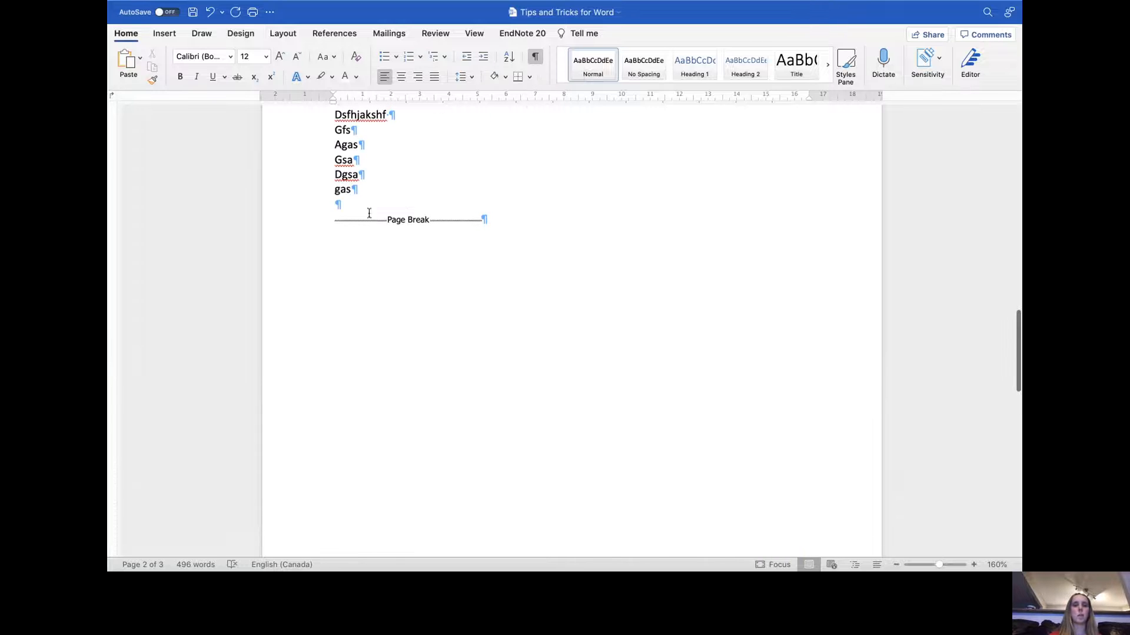
scroll(527, 215, "up", 1)
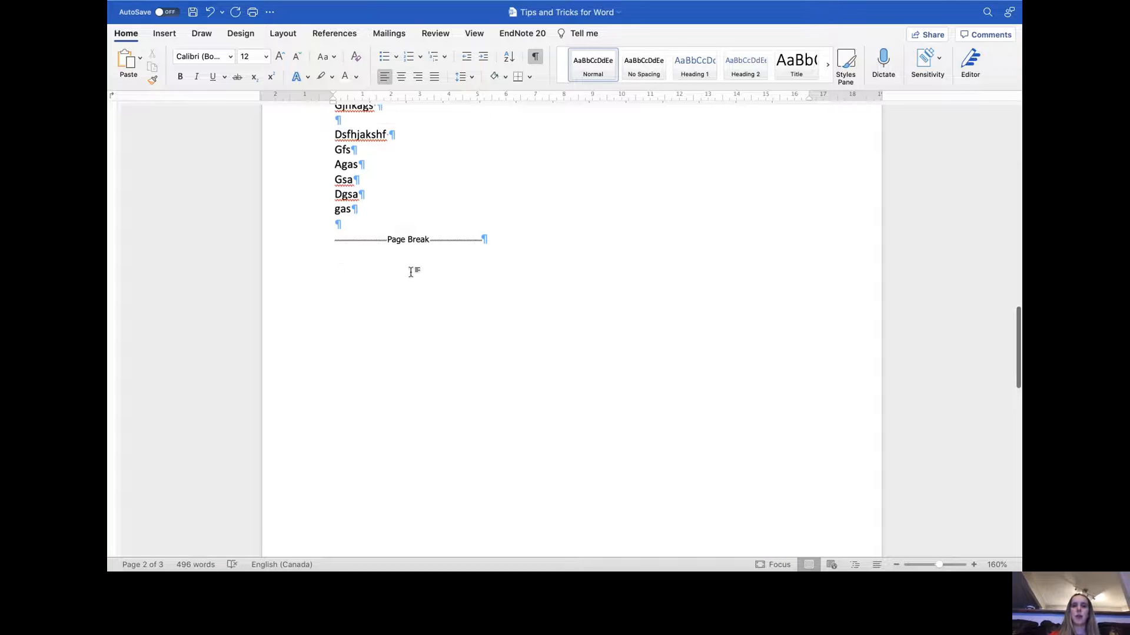
- Add filler lines 'djfkhsadfasd', 'djfhksahf a', a blank line and 'dfghkashfs' before the page break
left_click(331, 238)
type("djfkhsadfasd")
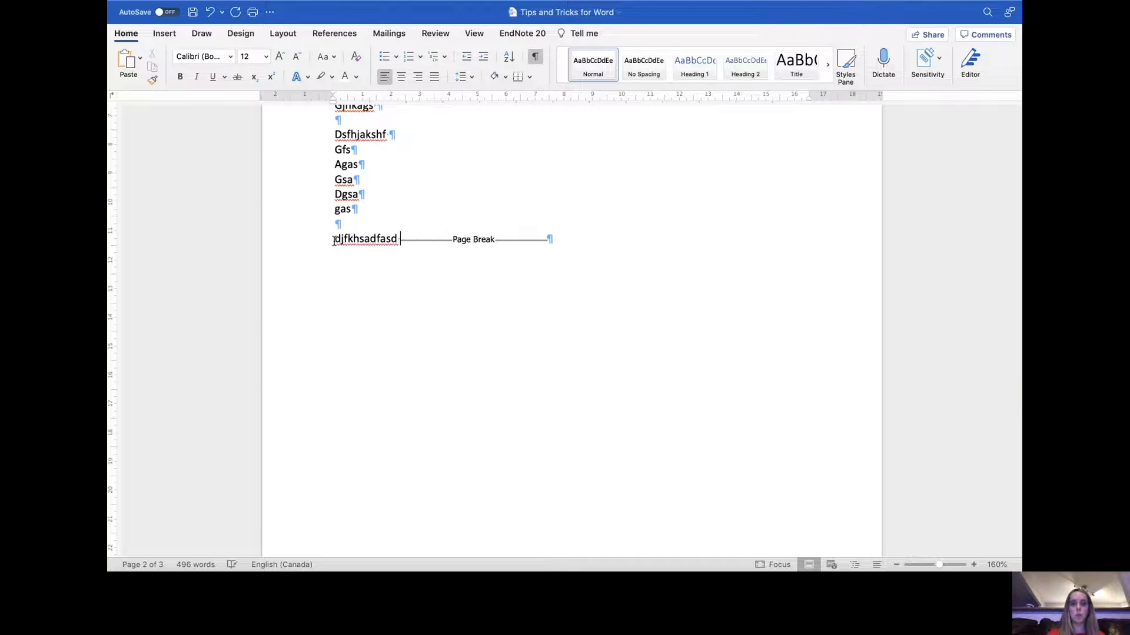
key("Return")
type("djfhksahf a")
key("Return")
key("Return")
type("dfghkashfs")
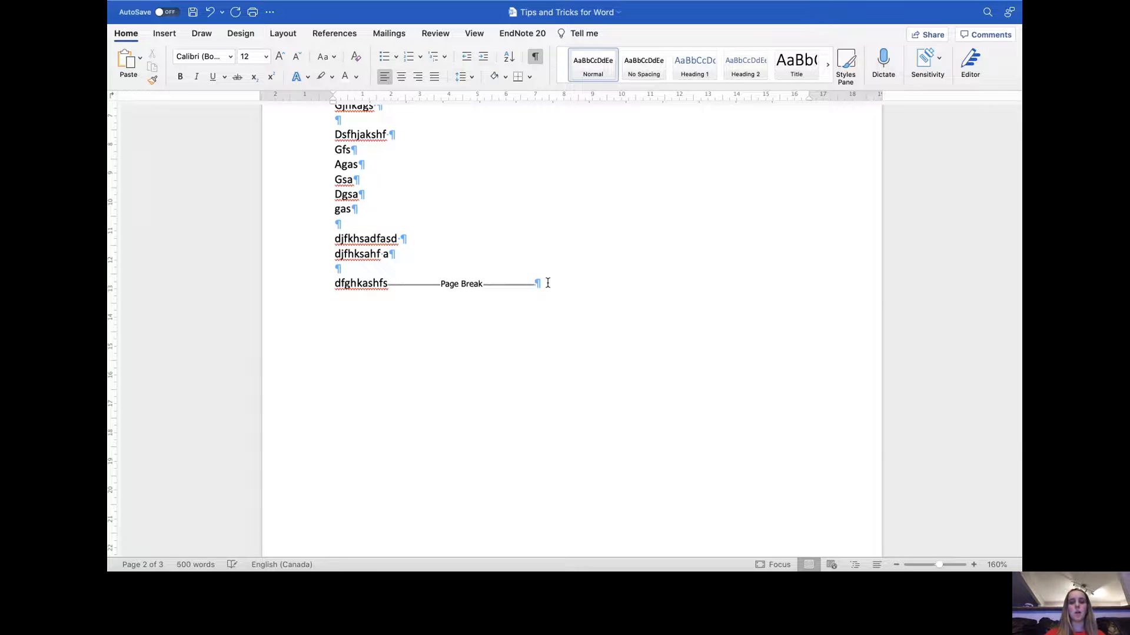
- Type 'rswd' above the References heading on the next page, then delete it
key("Down")
type("rswd")
scroll(407, 390, "down", 3)
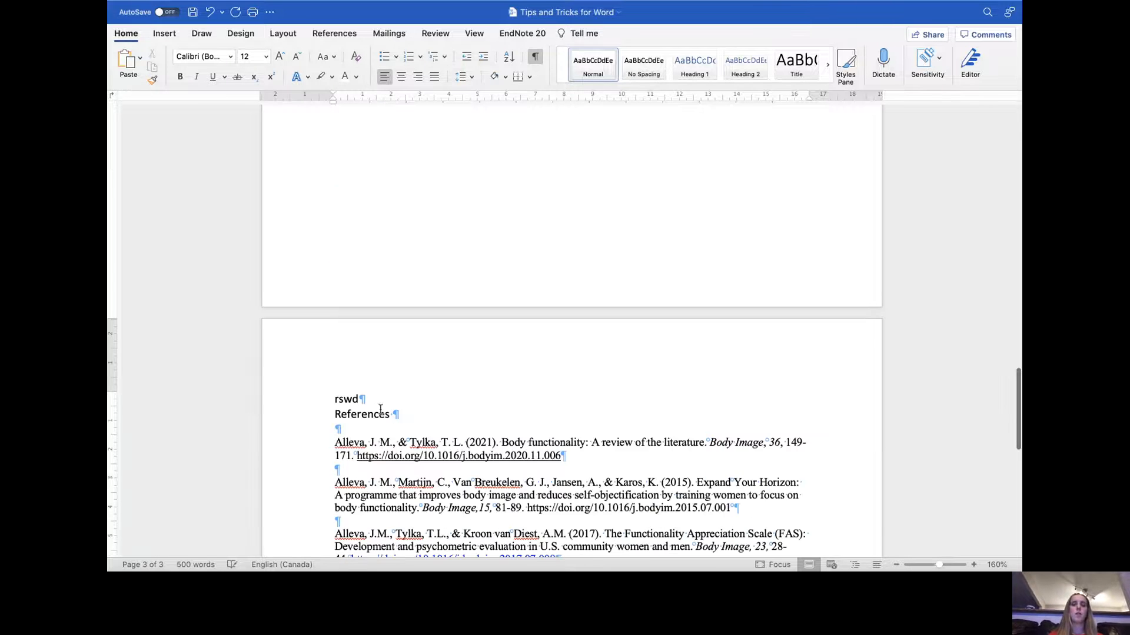
left_click(304, 401)
key("BackSpace")
key("BackSpace")
- Hide and then show the formatting marks to compare the filler text and page break
scroll(304, 402, "up", 3)
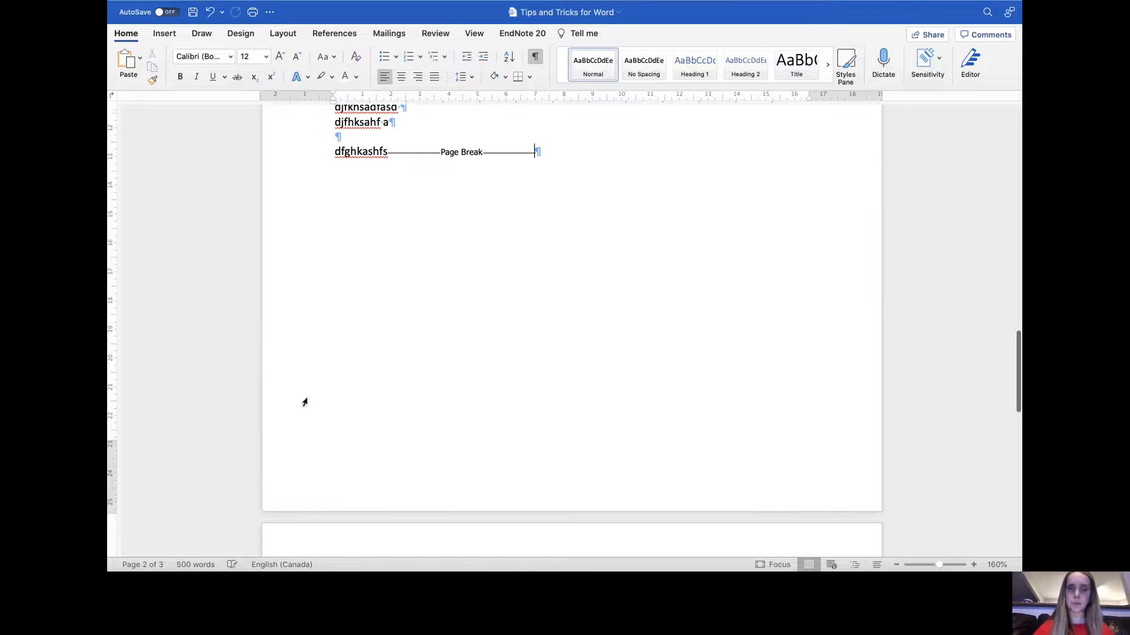
left_click(536, 58)
scroll(469, 205, "down", 5)
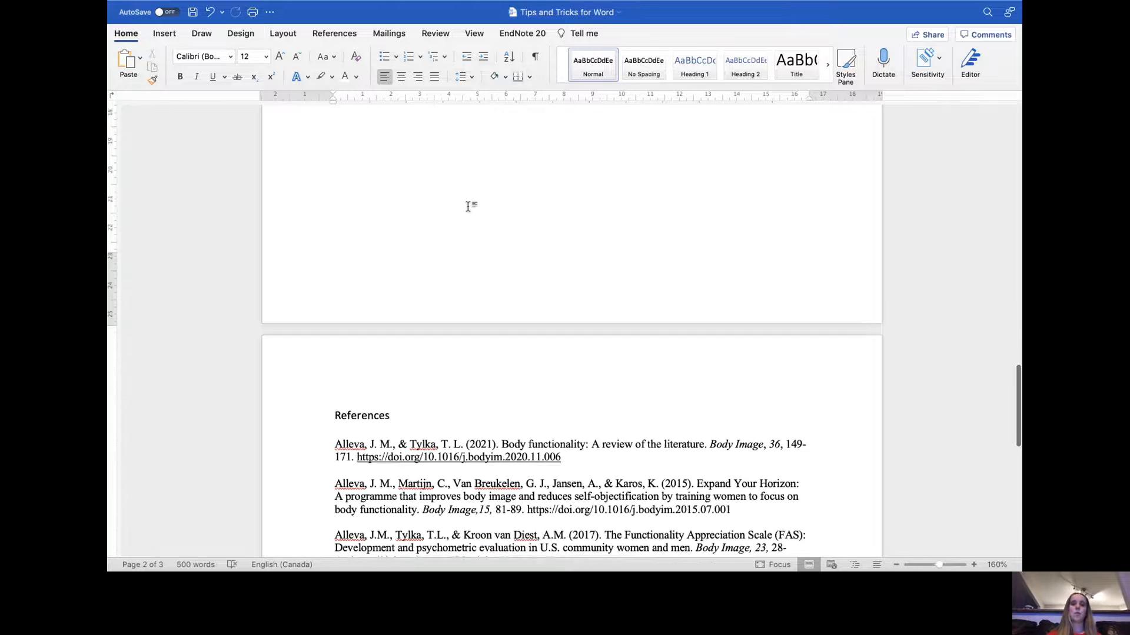
scroll(469, 206, "up", 4)
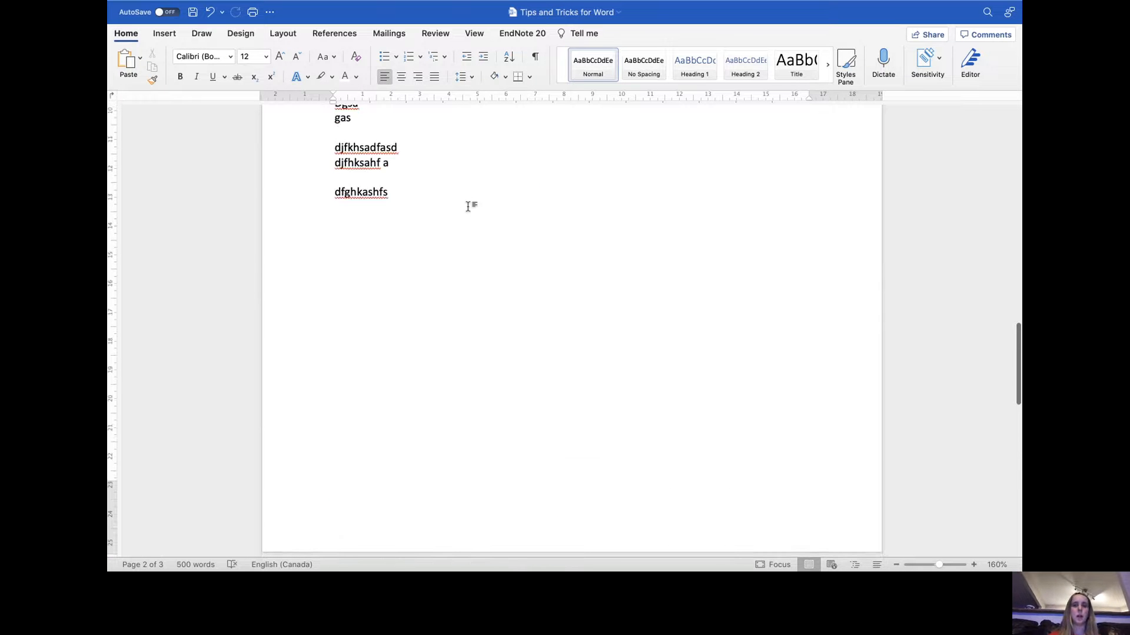
left_click(534, 56)
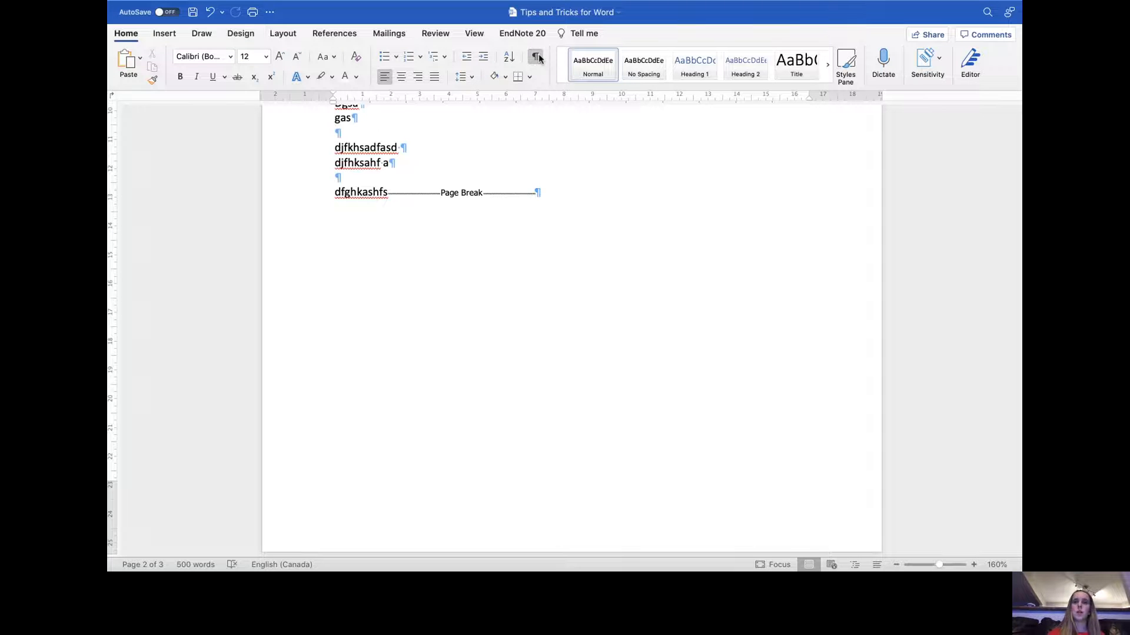
scroll(389, 365, "up", 3)
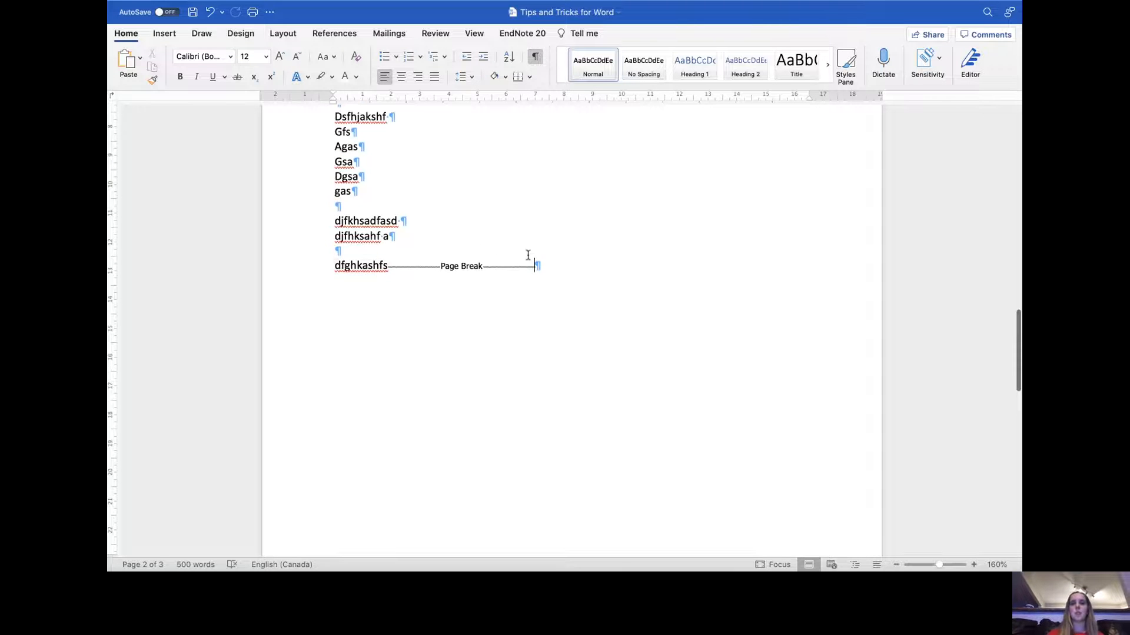
- Delete the page break after 'dfghkashfs' and insert a new page break at the same spot
left_click_drag(568, 271, 408, 266)
key("BackSpace")
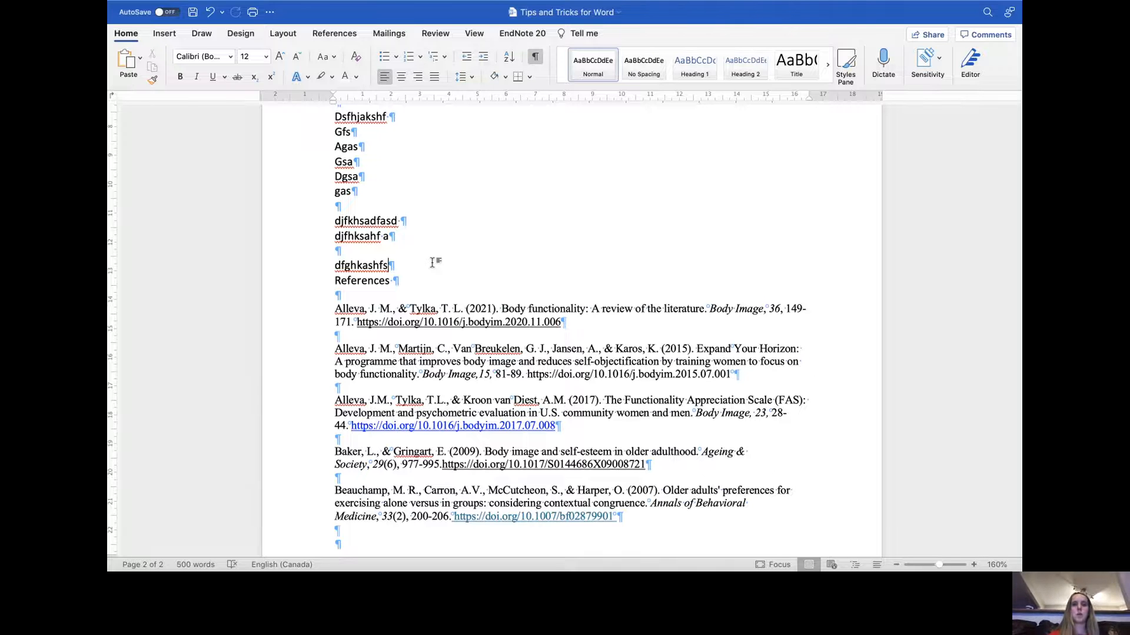
key("super+Return")
- Scroll through pages two and three to review the page break and the References heading position
scroll(434, 260, "up", 10)
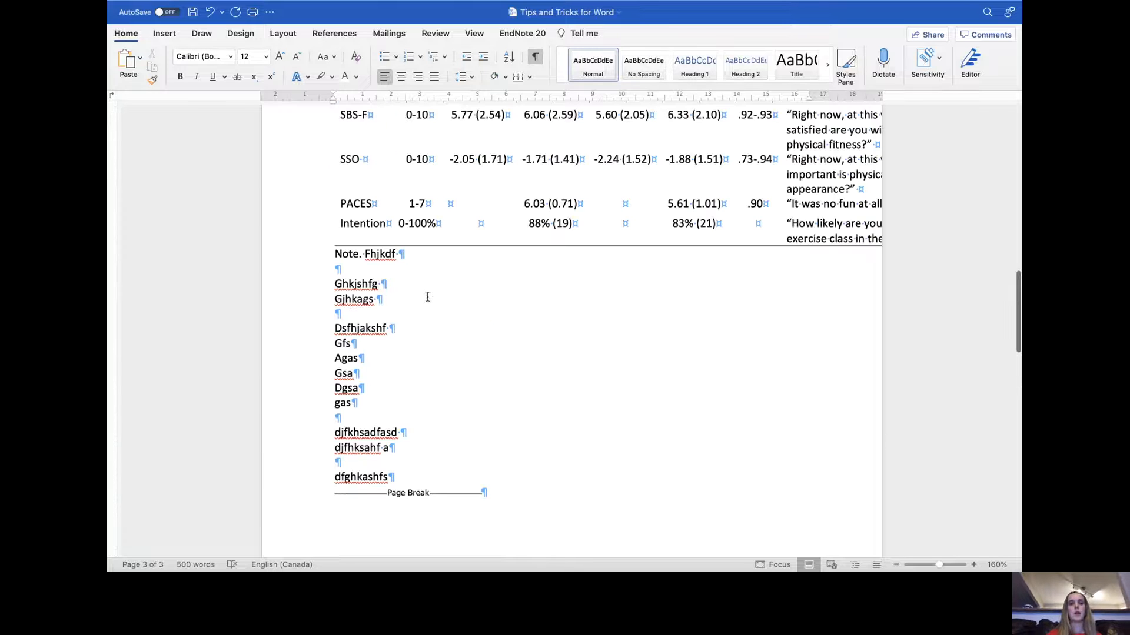
scroll(380, 467, "down", 5)
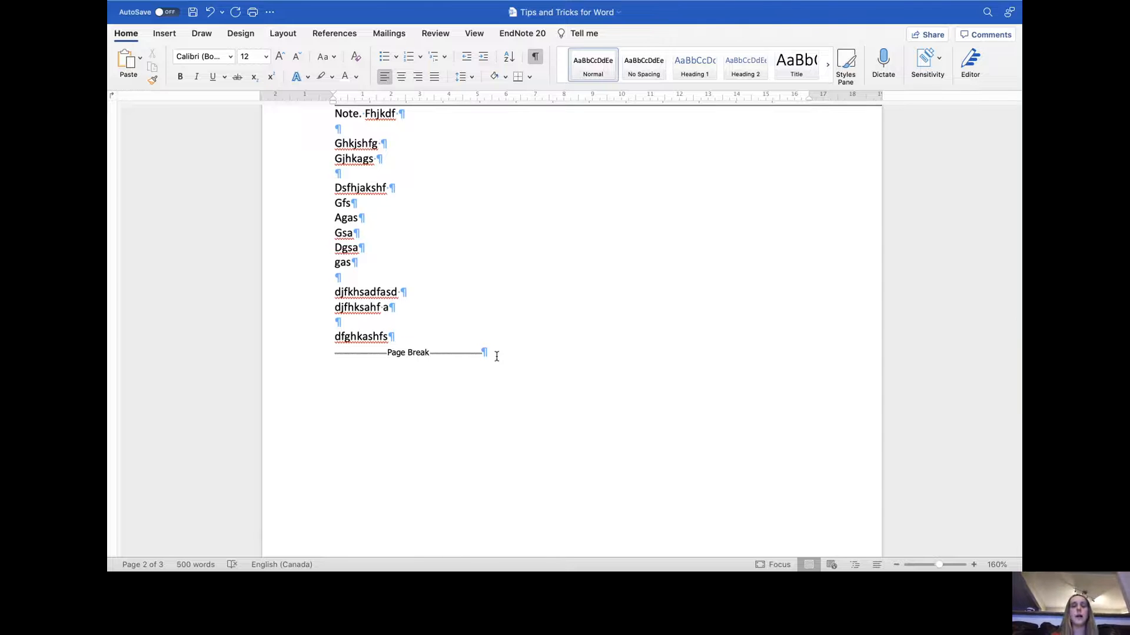
scroll(524, 270, "up", 2)
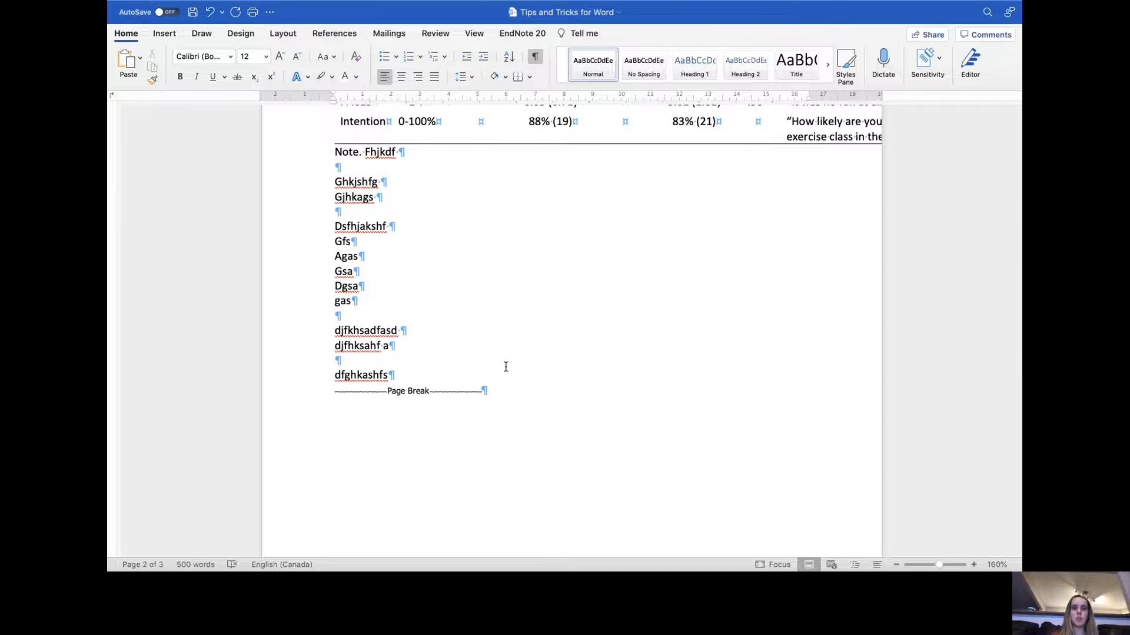
scroll(509, 348, "down", 6)
scroll(506, 366, "up", 3)
scroll(506, 366, "down", 12)
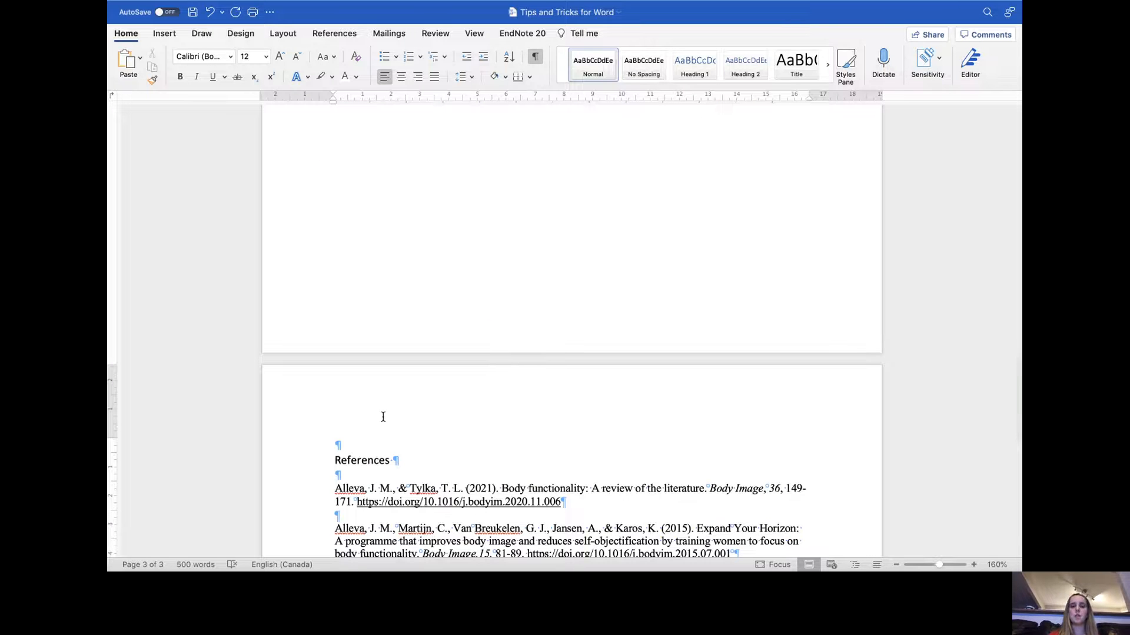
scroll(383, 417, "down", 7)
scroll(383, 416, "down", 1)
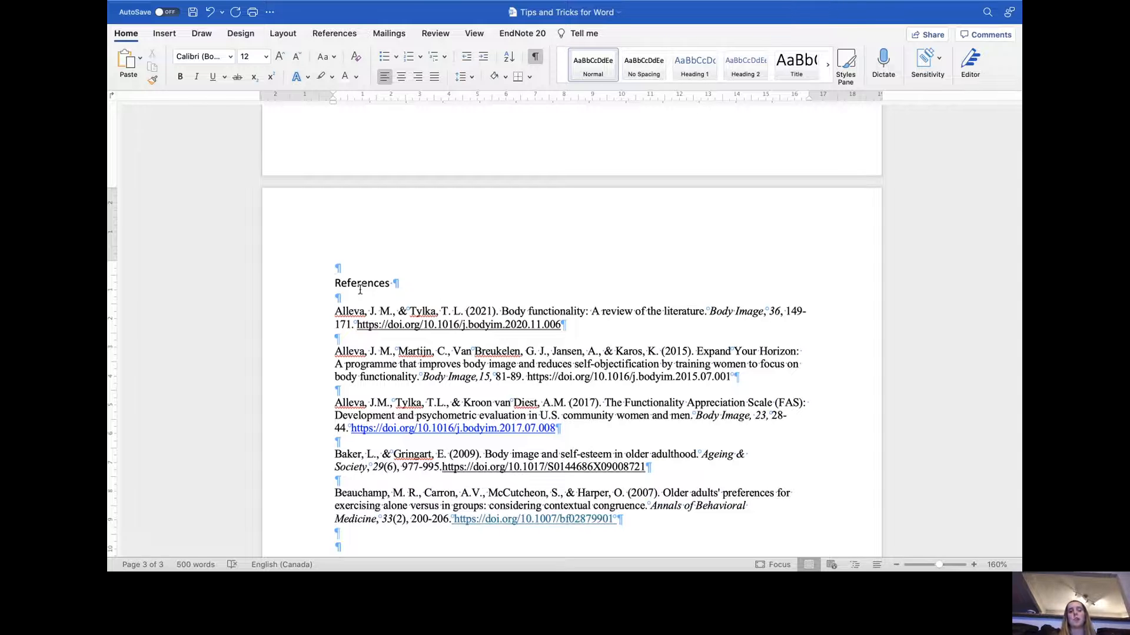
scroll(360, 288, "down", 5)
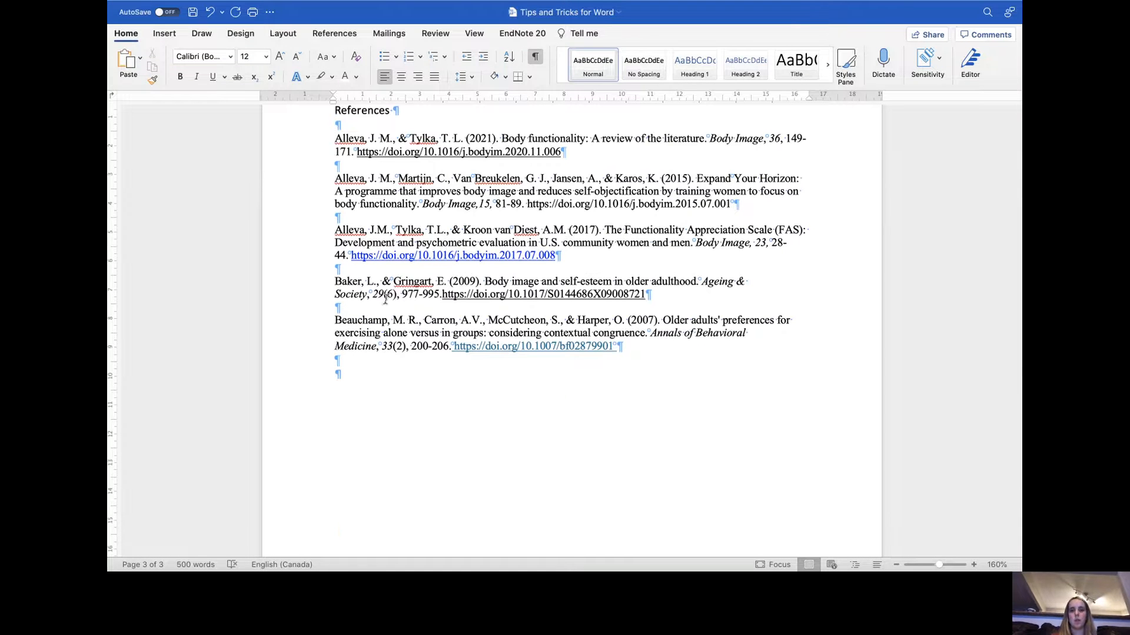
scroll(411, 394, "up", 4)
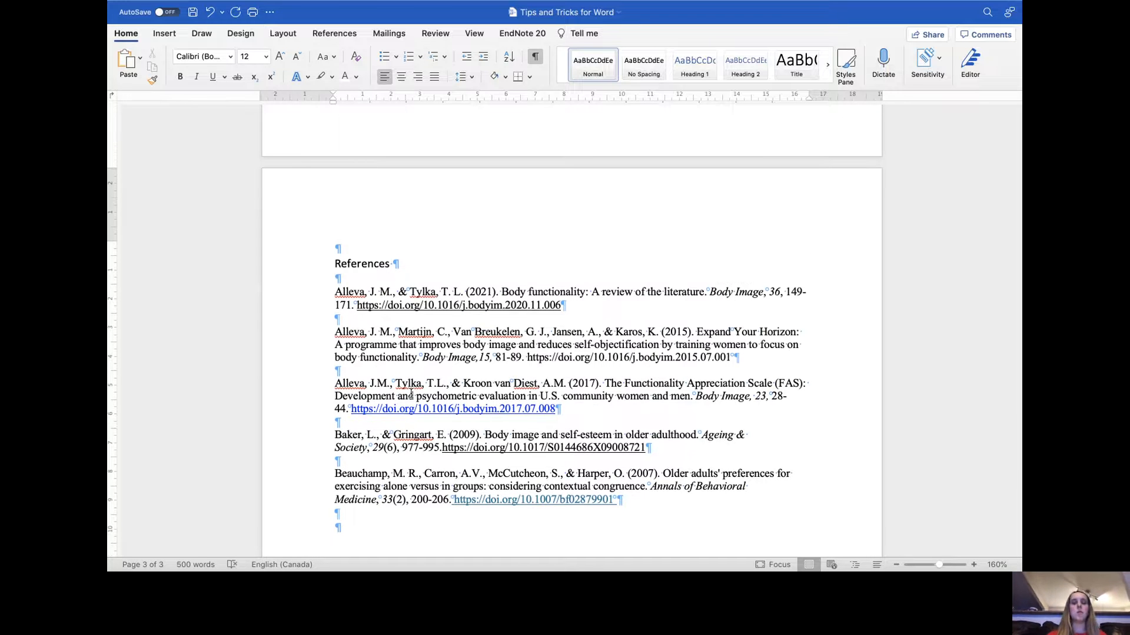
scroll(411, 394, "up", 10)
scroll(412, 394, "up", 5)
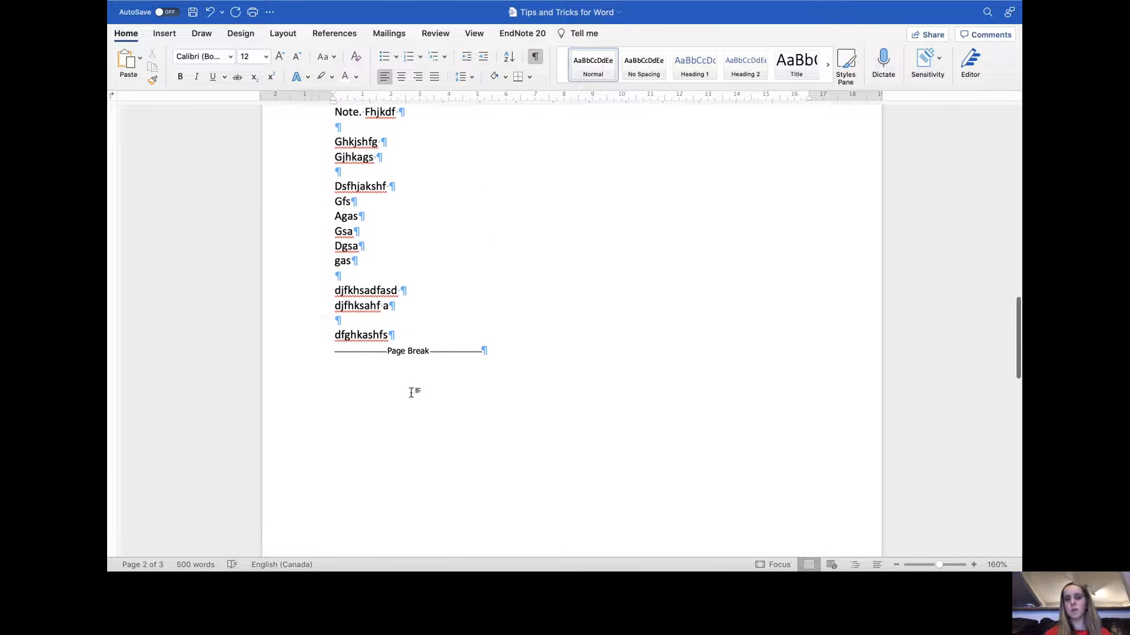
scroll(411, 393, "up", 20)
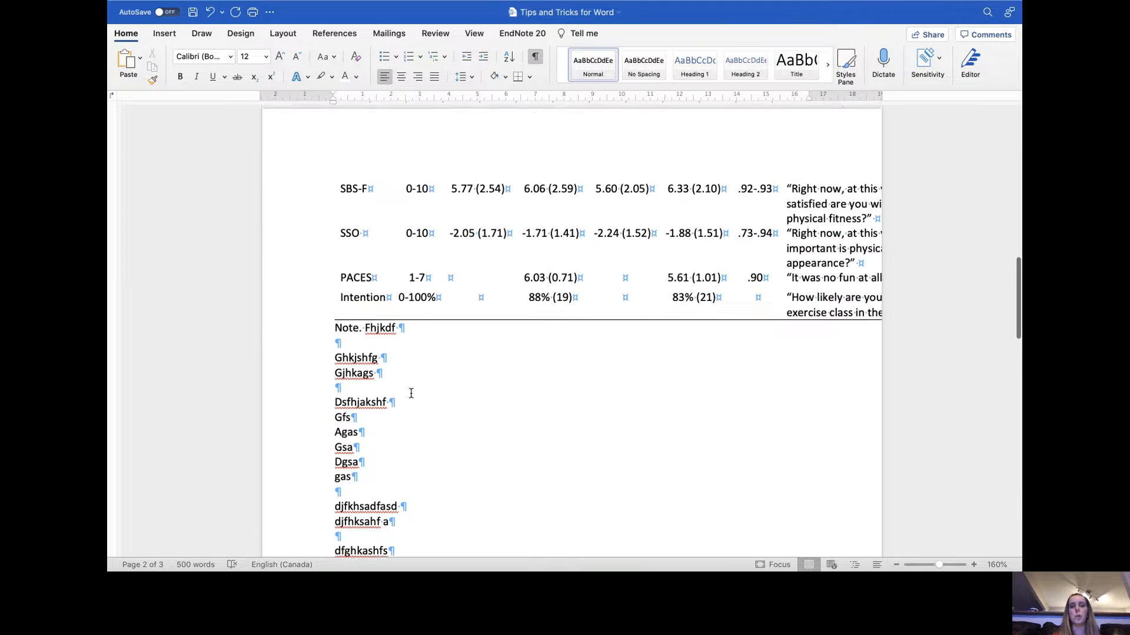
- Insert a page break before the document title 'Tips and Tricks for Word'
left_click_drag(671, 241, 588, 240)
left_click(682, 259)
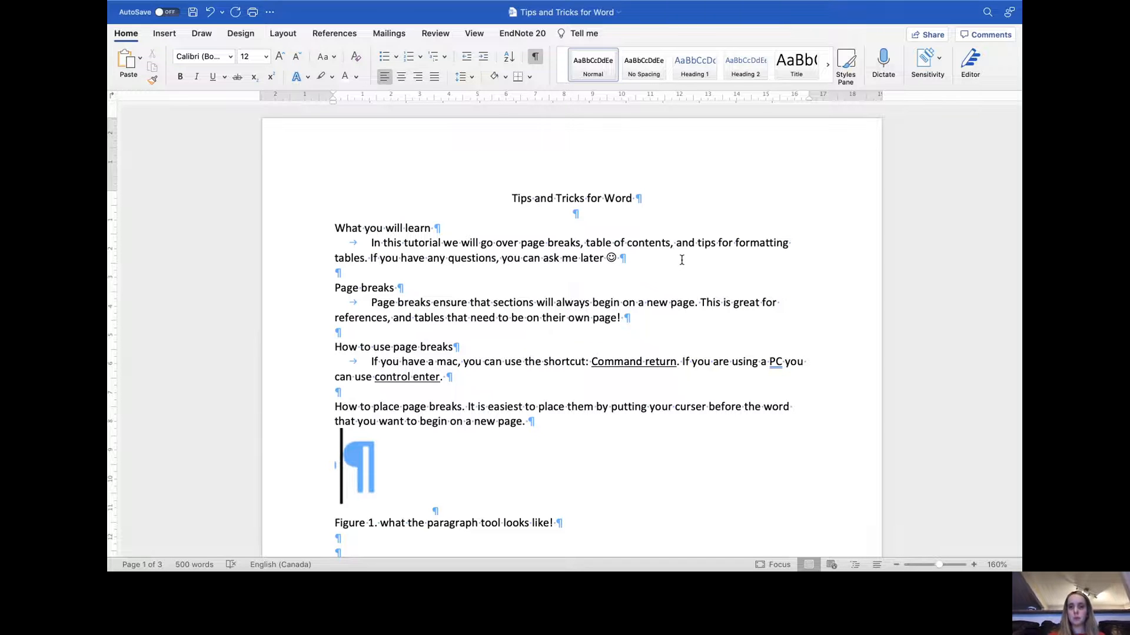
left_click(681, 206)
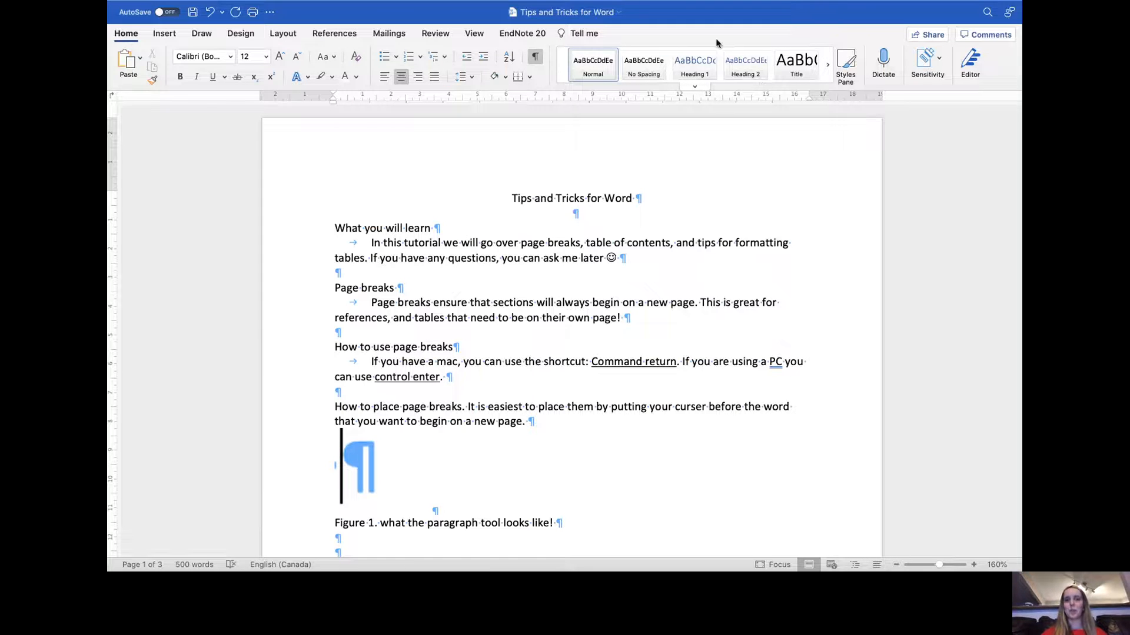
left_click(827, 62)
left_click(561, 65)
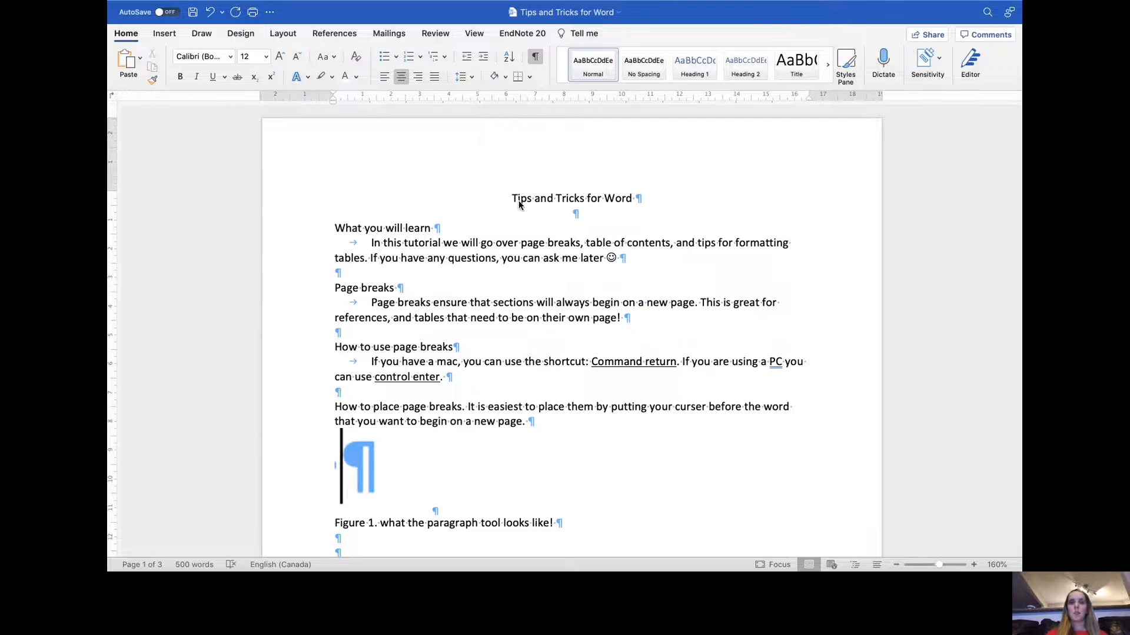
key("super+Return")
- Type 'Hjkfhsghas' on the new first page before the page break
scroll(496, 335, "up", 3)
double_click(333, 197)
type("hjkfhsghas")
double_click(333, 197)
scroll(625, 304, "down", 10)
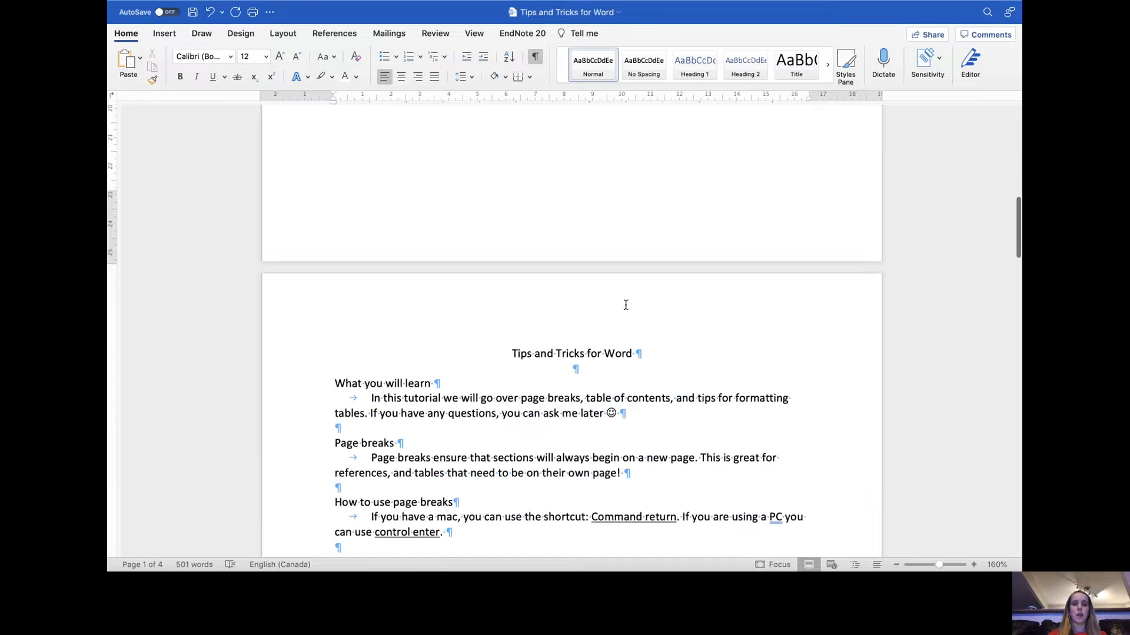
scroll(598, 371, "up", 10)
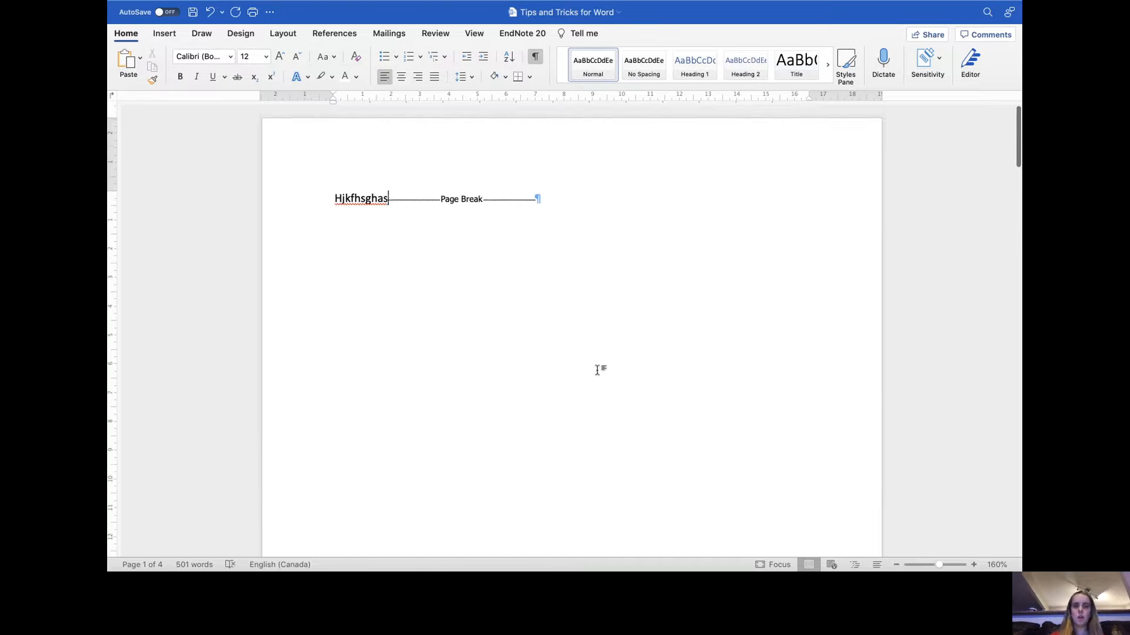
- Delete the placeholder text 'Hjkfhsghas' before the page break on the first page
key("BackSpace")
key("BackSpace")
key("BackSpace")
key("BackSpace")
key("BackSpace")
key("BackSpace")
key("BackSpace")
key("BackSpace")
key("BackSpace")
key("BackSpace")
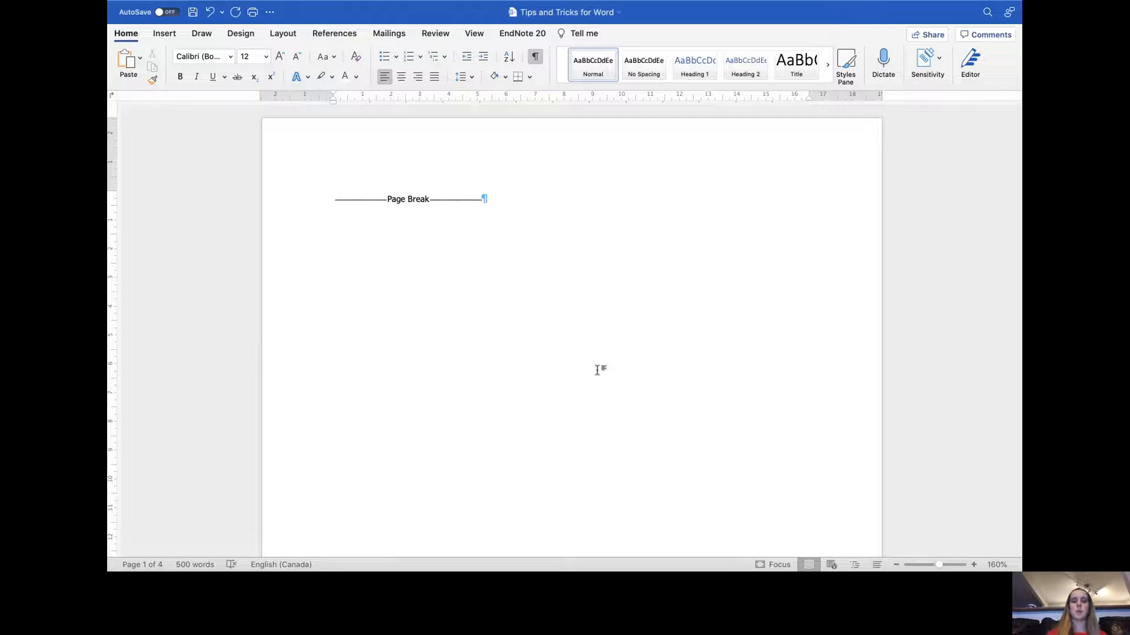
- Type a contents line 'Introduction' with dot leaders and page number 1 on the first page, then delete it
type("Introd")
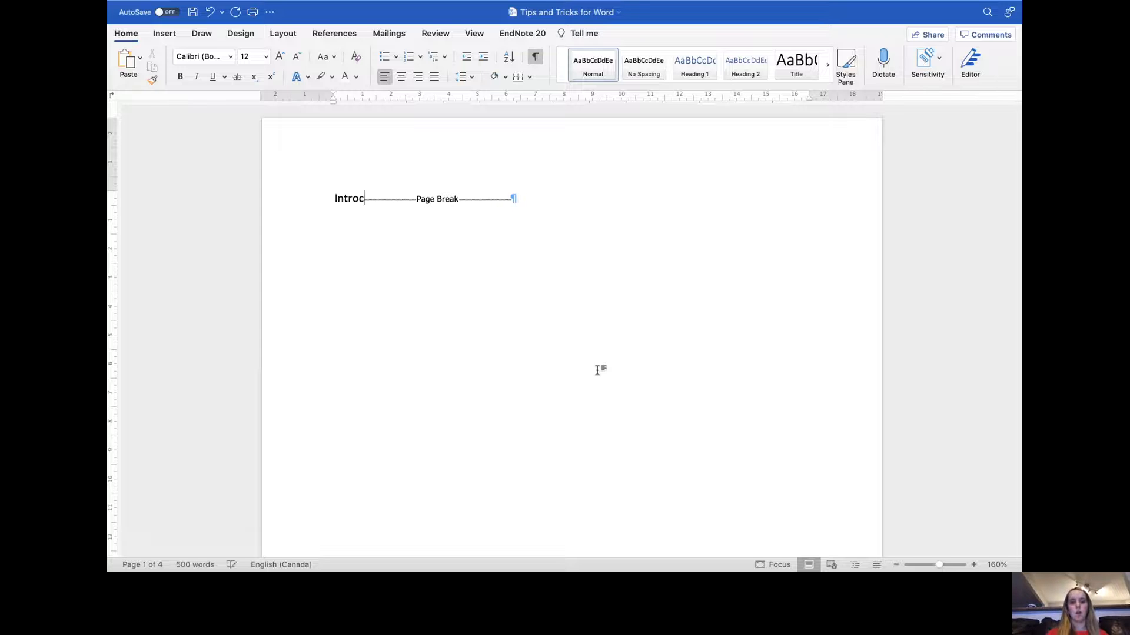
type("uction")
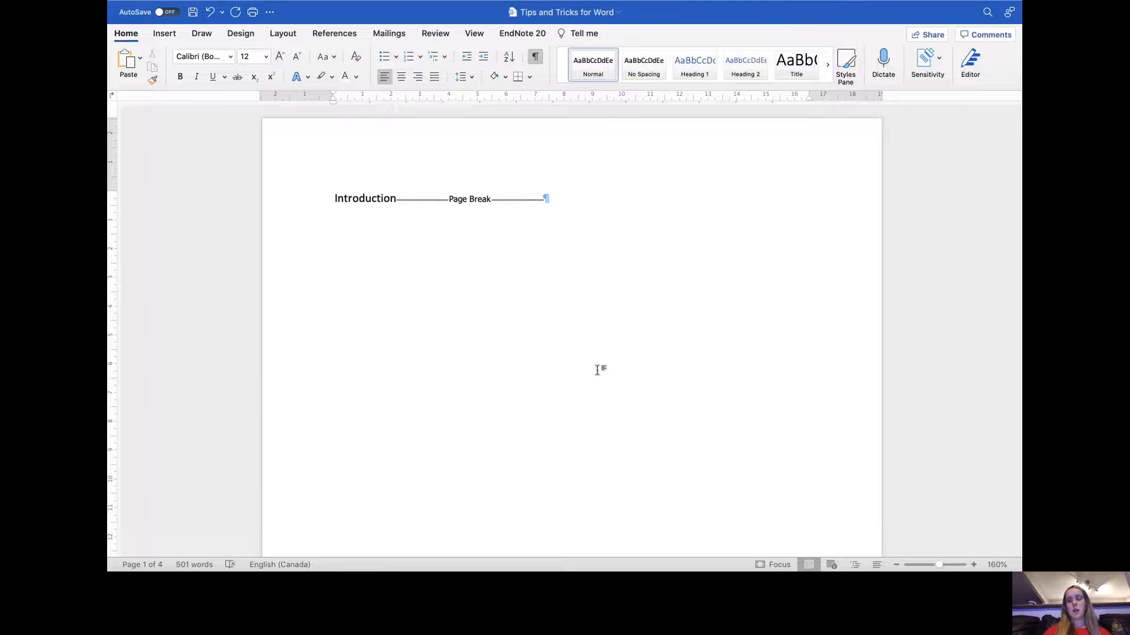
type("......................................1")
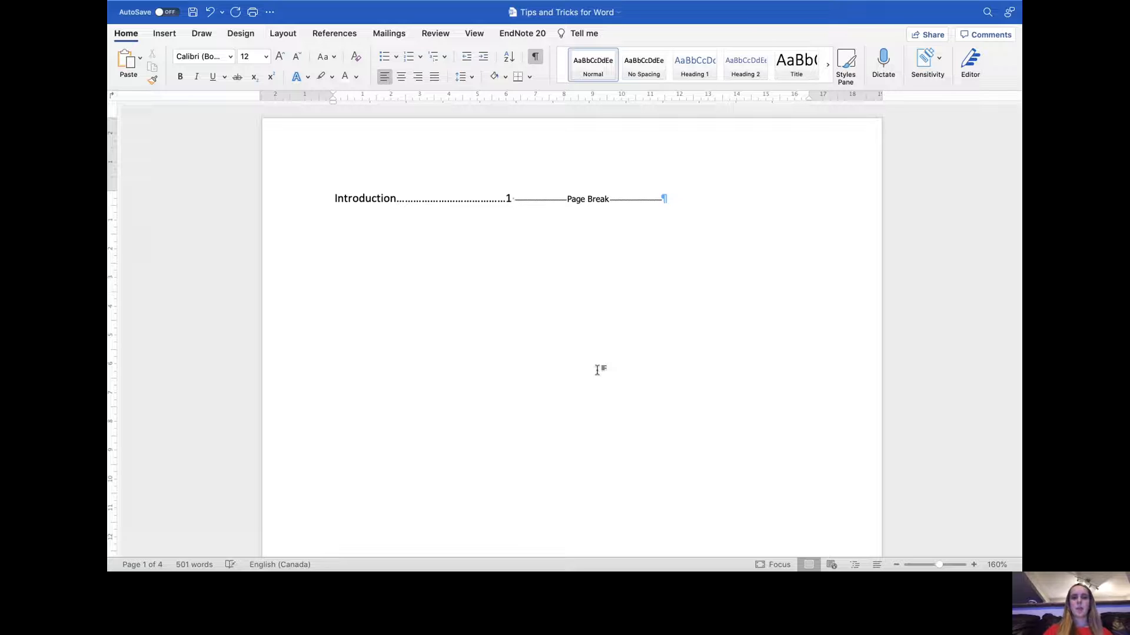
key("BackSpace")
key("BackSpace")
key("BackSpace")
key("BackSpace")
key("BackSpace")
key("BackSpace")
key("BackSpace")
key("BackSpace")
key("BackSpace")
key("BackSpace")
key("BackSpace")
key("BackSpace")
key("BackSpace")
key("BackSpace")
key("BackSpace")
key("BackSpace")
key("BackSpace")
key("BackSpace")
key("BackSpace")
key("BackSpace")
key("BackSpace")
key("BackSpace")
key("BackSpace")
key("BackSpace")
key("BackSpace")
key("BackSpace")
key("BackSpace")
key("BackSpace")
key("BackSpace")
key("BackSpace")
key("BackSpace")
key("BackSpace")
key("BackSpace")
key("BackSpace")
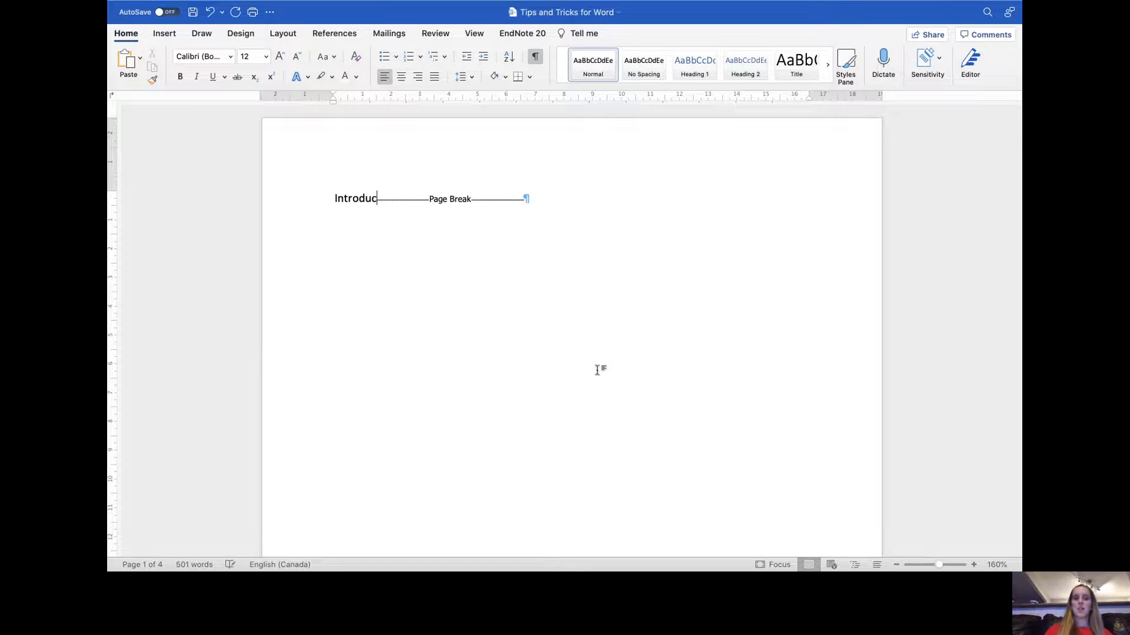
key("BackSpace")
key("BackSpace")
key("BackSpace")
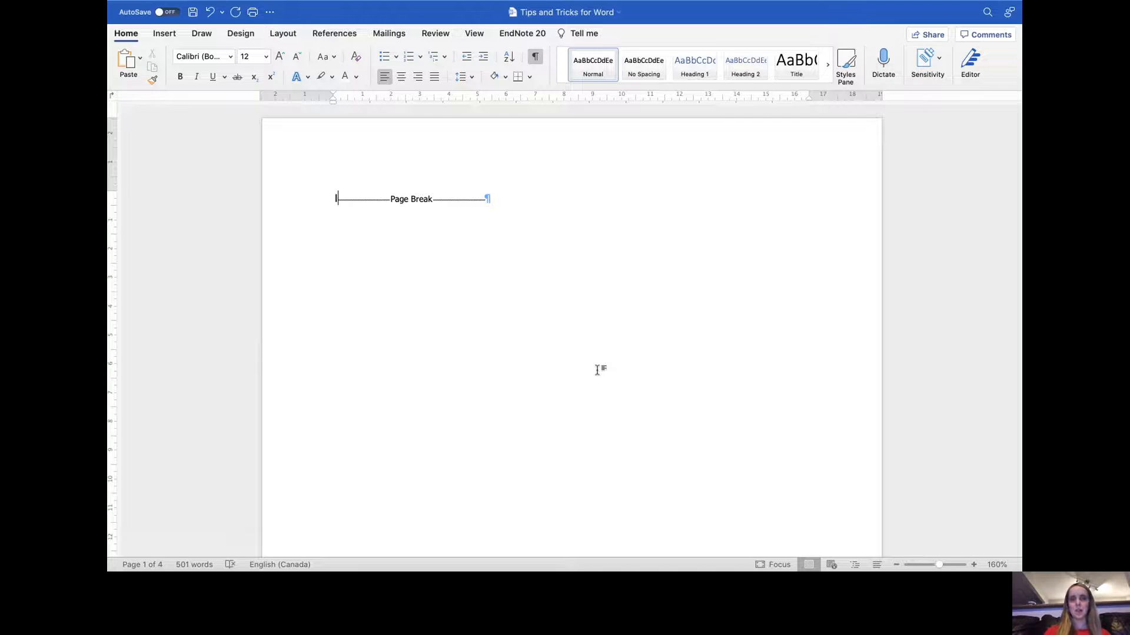
key("BackSpace")
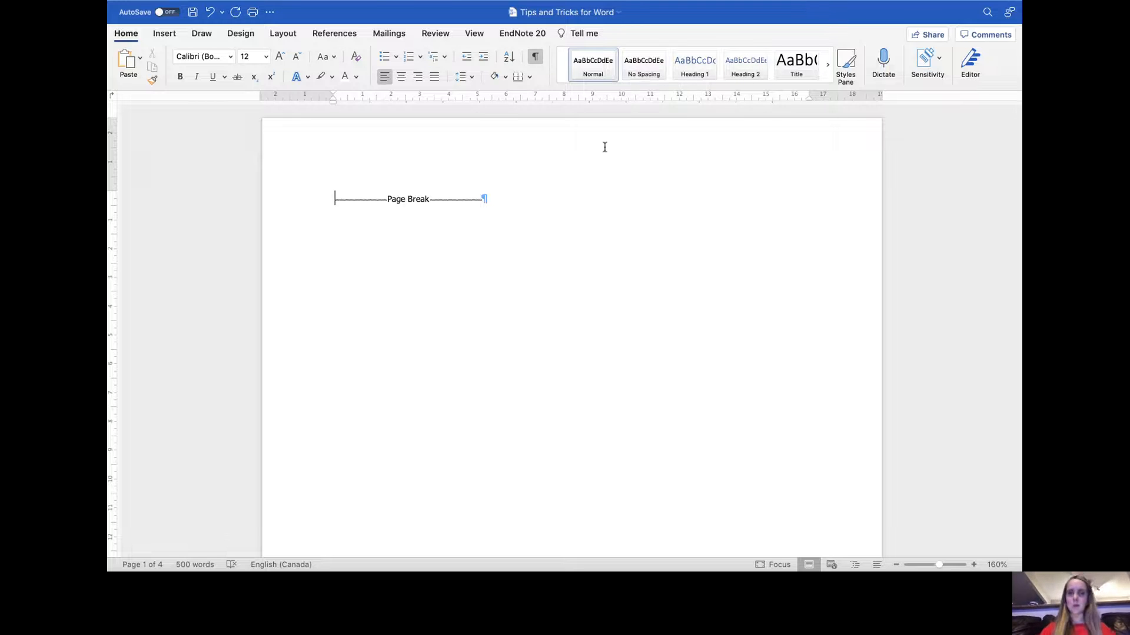
- Apply the Heading 1 style to the title 'Tips and Tricks for Word'
scroll(604, 147, "down", 10)
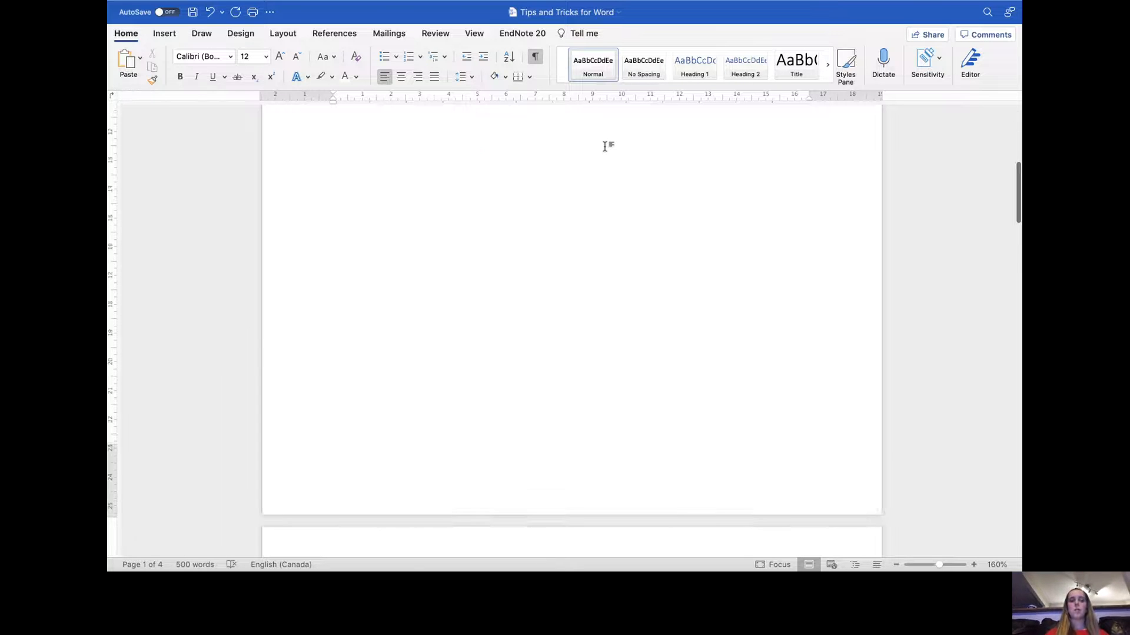
scroll(605, 147, "down", 9)
scroll(643, 356, "down", 1)
scroll(644, 347, "down", 1)
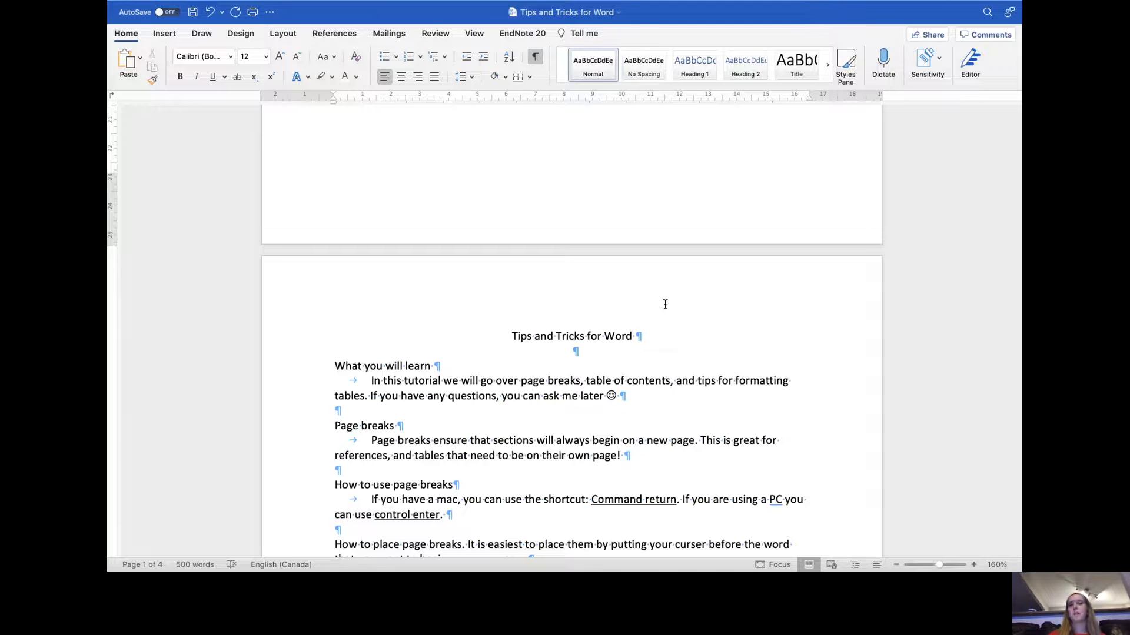
left_click(643, 340)
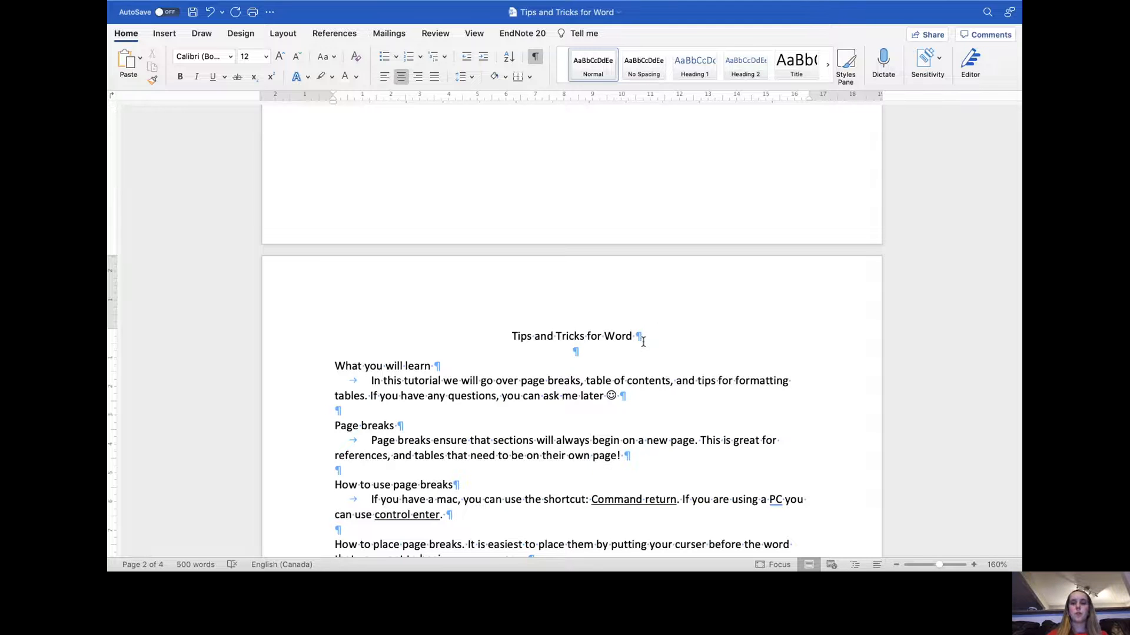
left_click_drag(640, 337, 513, 337)
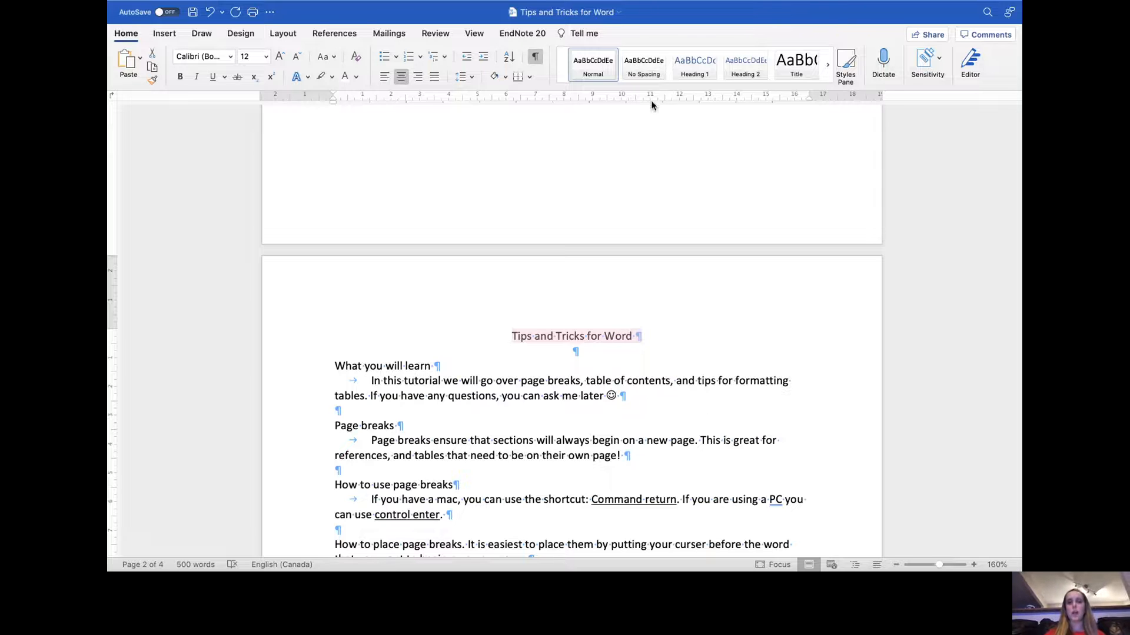
left_click(692, 78)
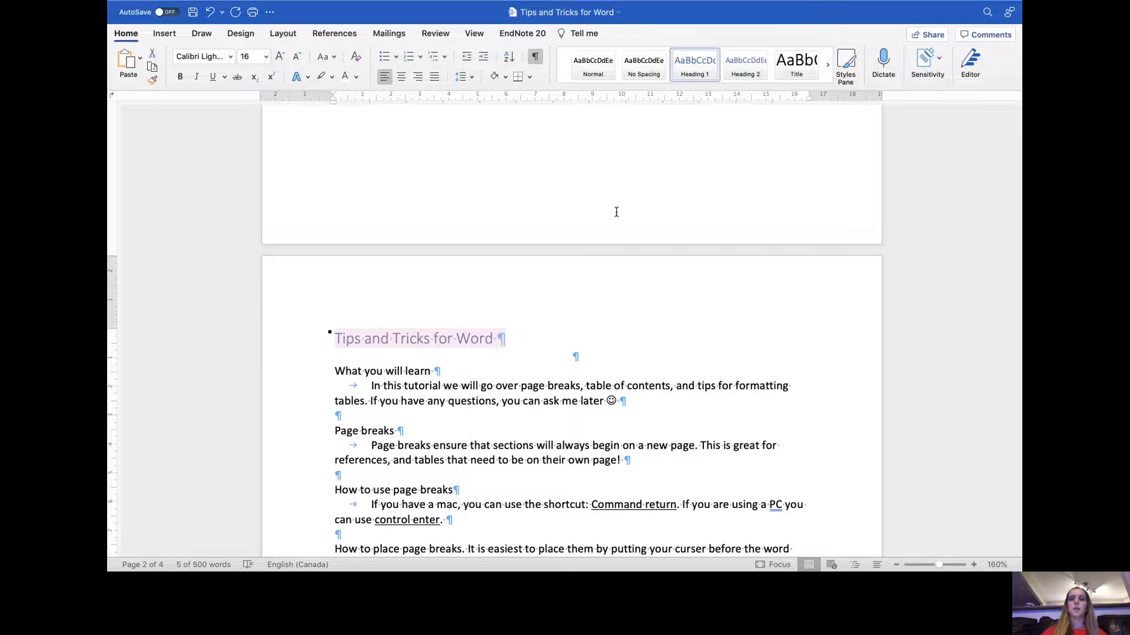
- Modify the Heading 1 style named 'Heading 1 - APA' to Times New Roman 12 pt, bold, Automatic colour, centered
right_click(701, 78)
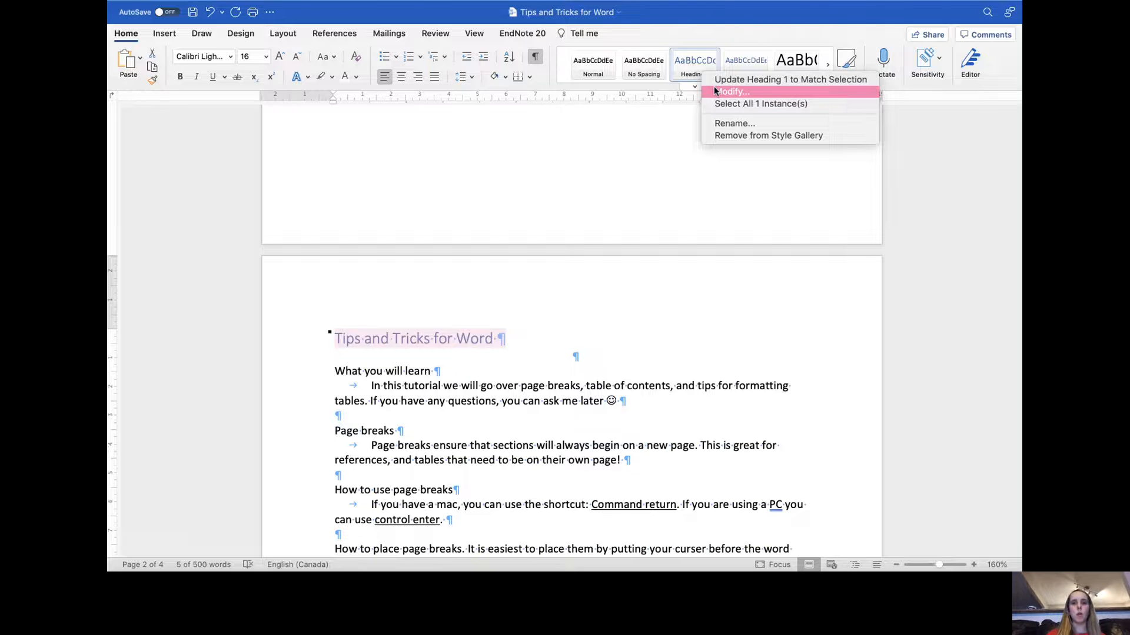
left_click(716, 92)
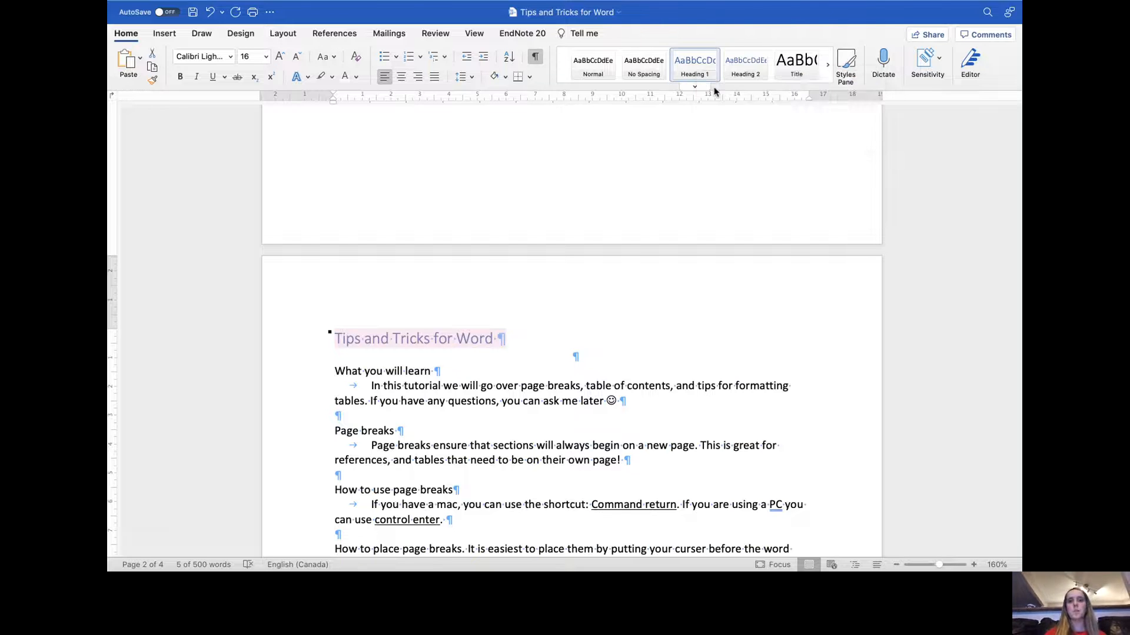
left_click(565, 90)
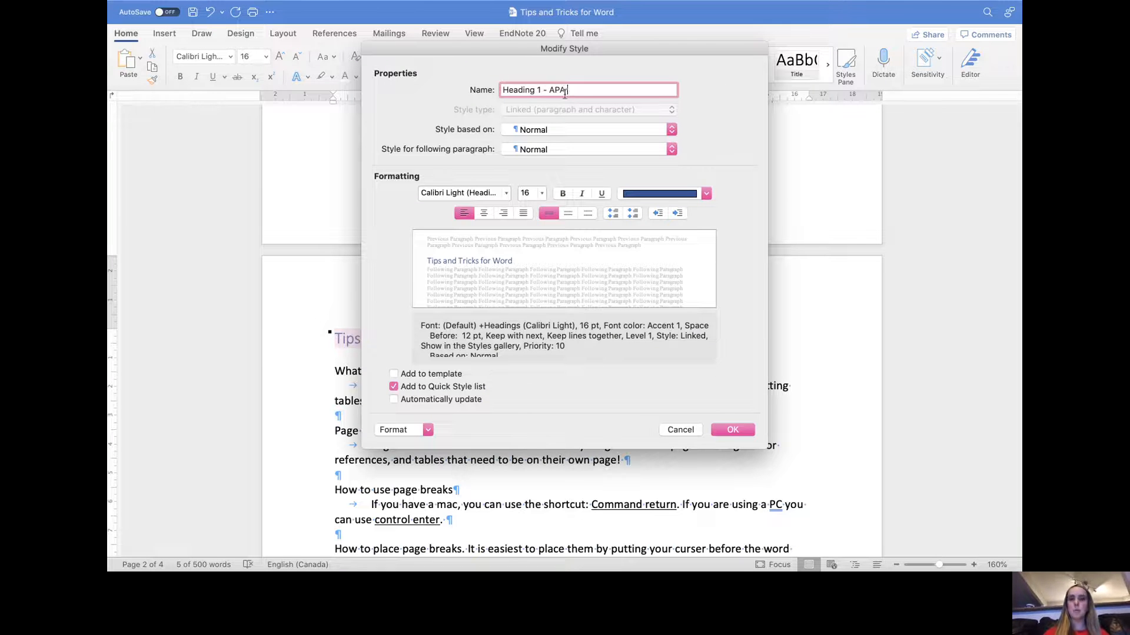
left_click(505, 194)
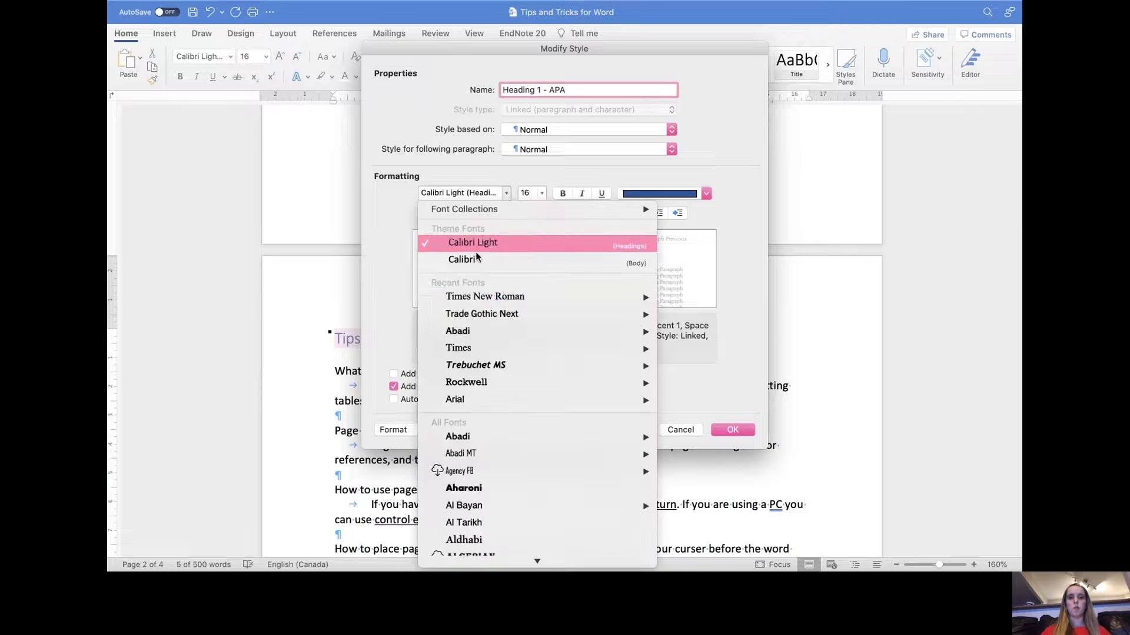
left_click(471, 297)
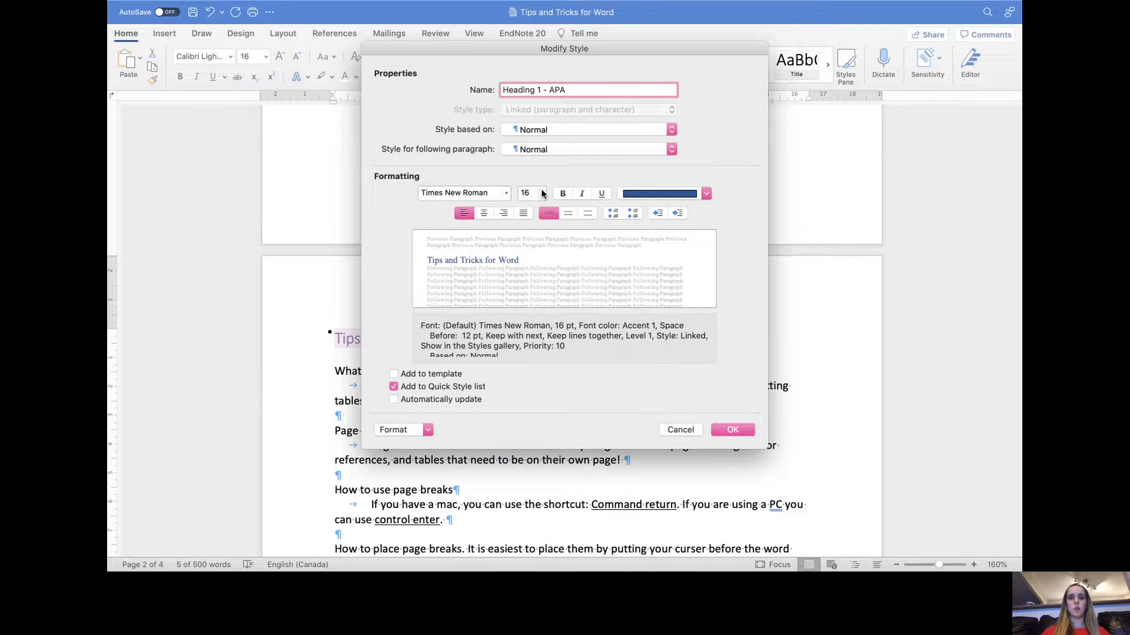
left_click(542, 194)
left_click(536, 318)
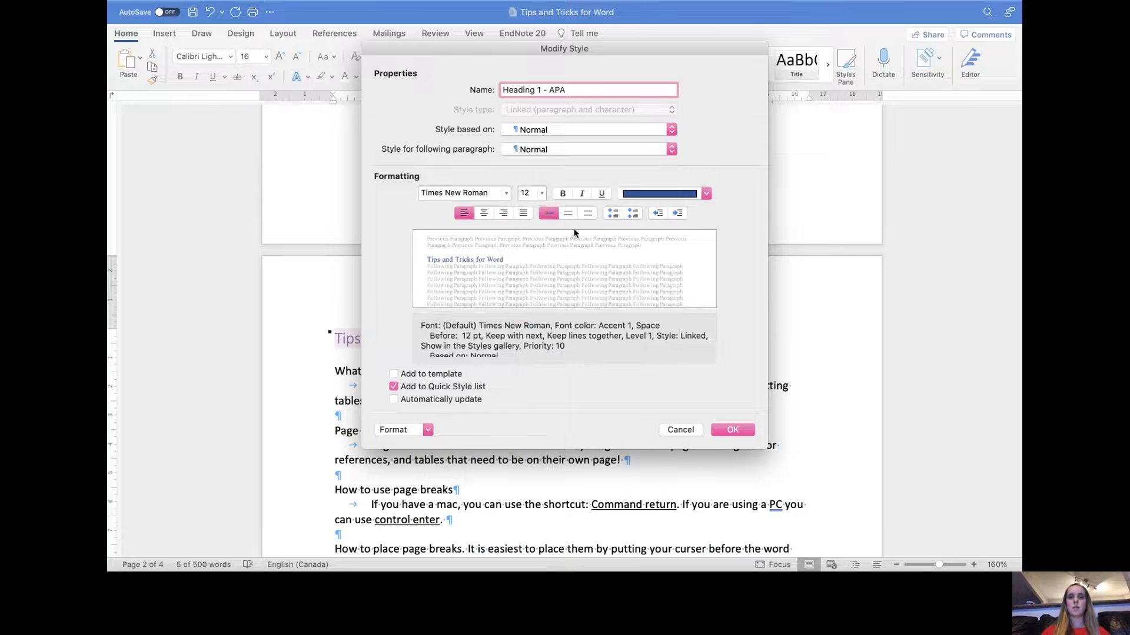
left_click(564, 195)
left_click(706, 194)
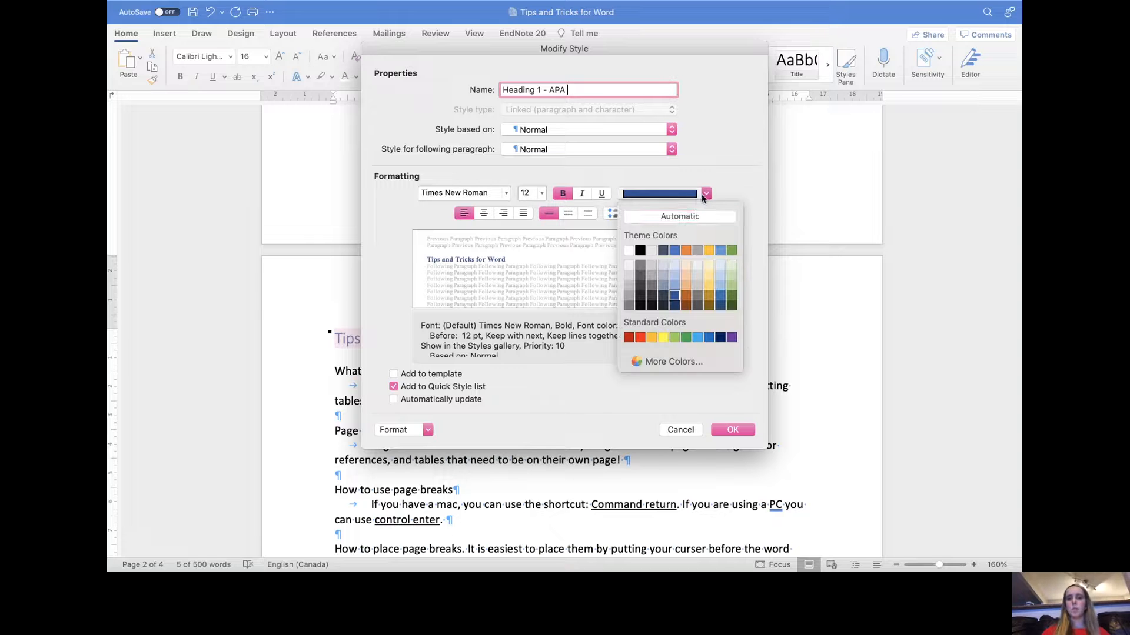
left_click(679, 217)
left_click(484, 212)
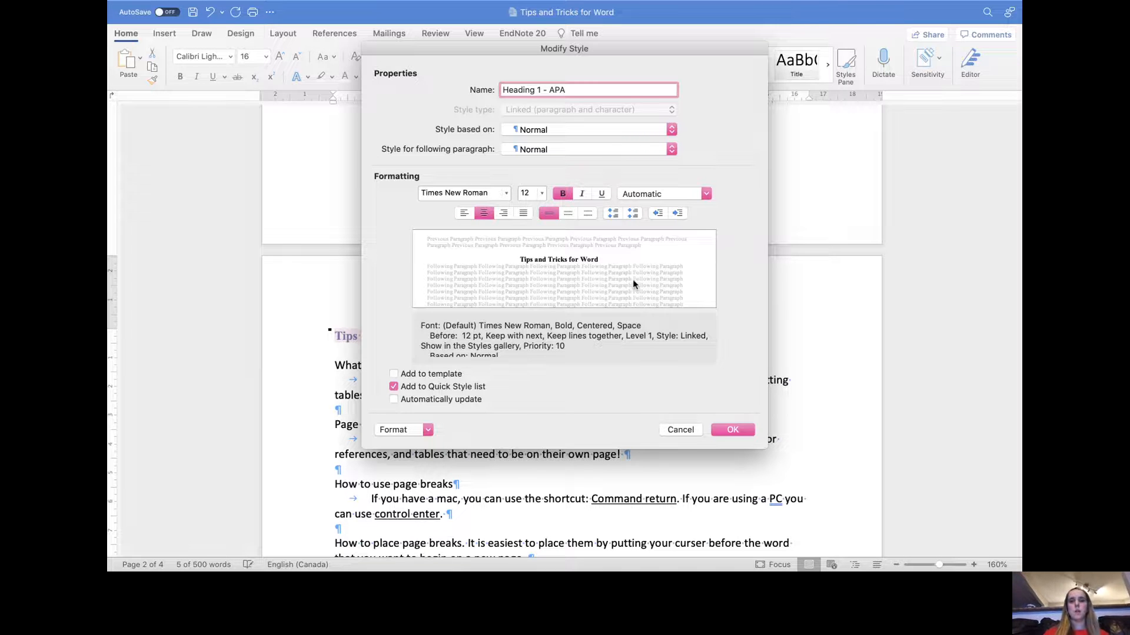
left_click(732, 430)
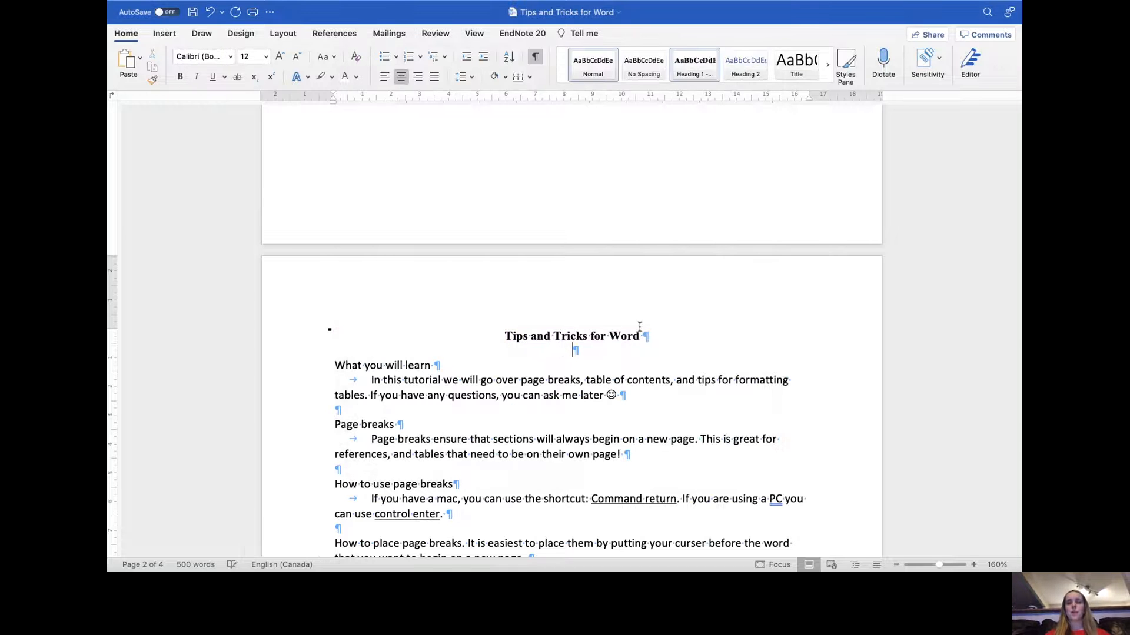
- Apply the Heading 2 style to the 'What you will learn' heading
scroll(647, 343, "down", 1)
left_click_drag(442, 348, 359, 345)
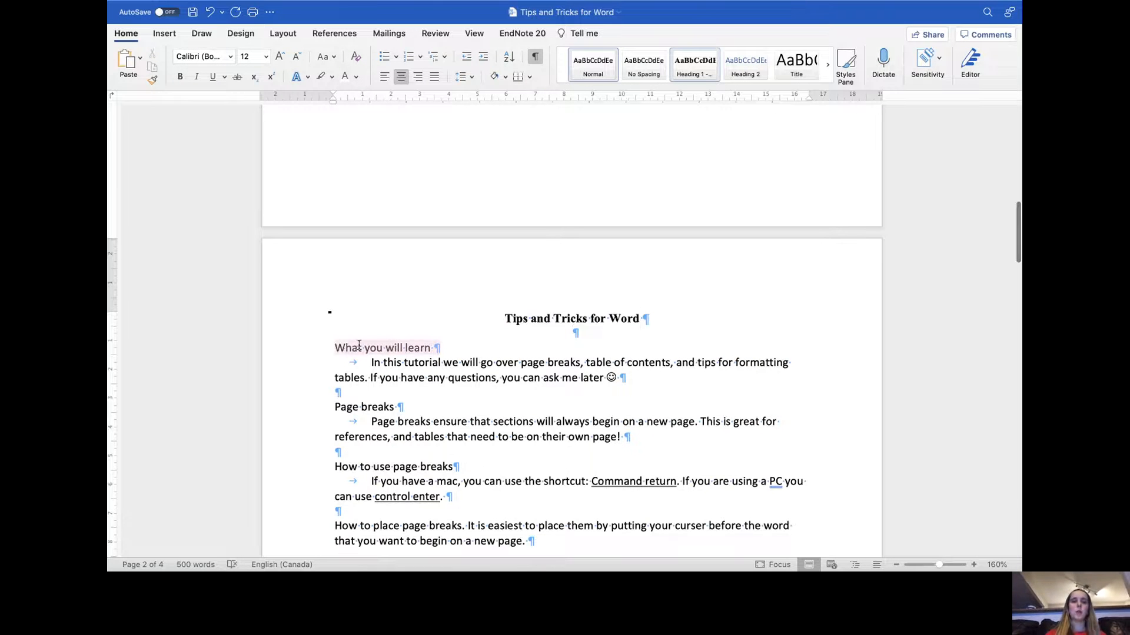
left_click_drag(406, 406, 344, 404)
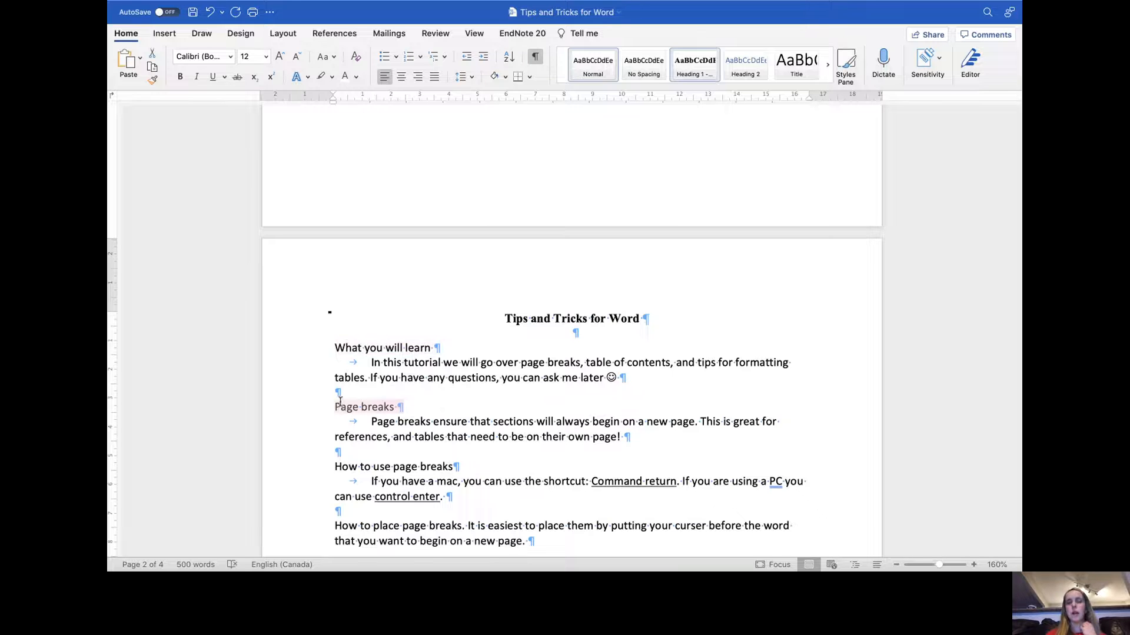
left_click(458, 353)
left_click_drag(634, 318, 496, 318)
left_click(468, 334)
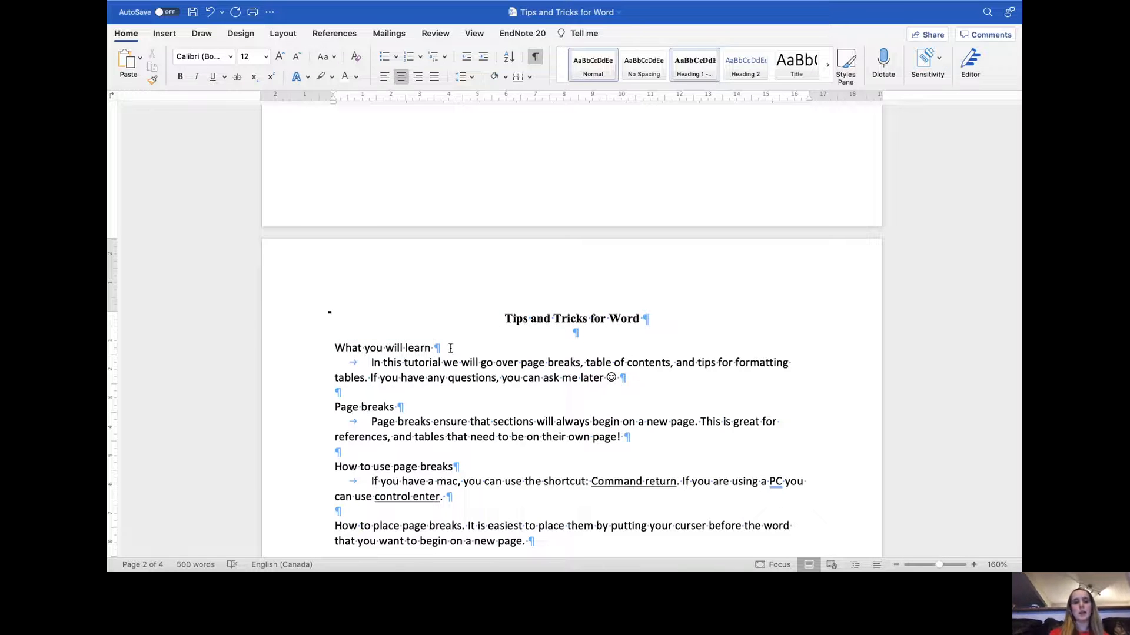
left_click_drag(450, 348, 336, 348)
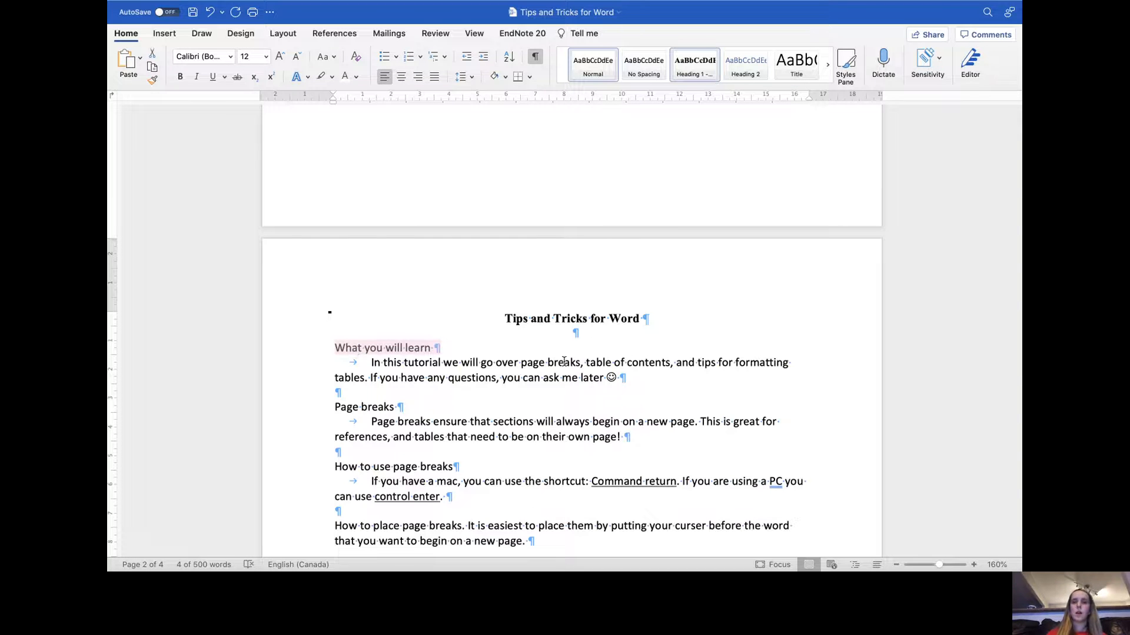
left_click(752, 73)
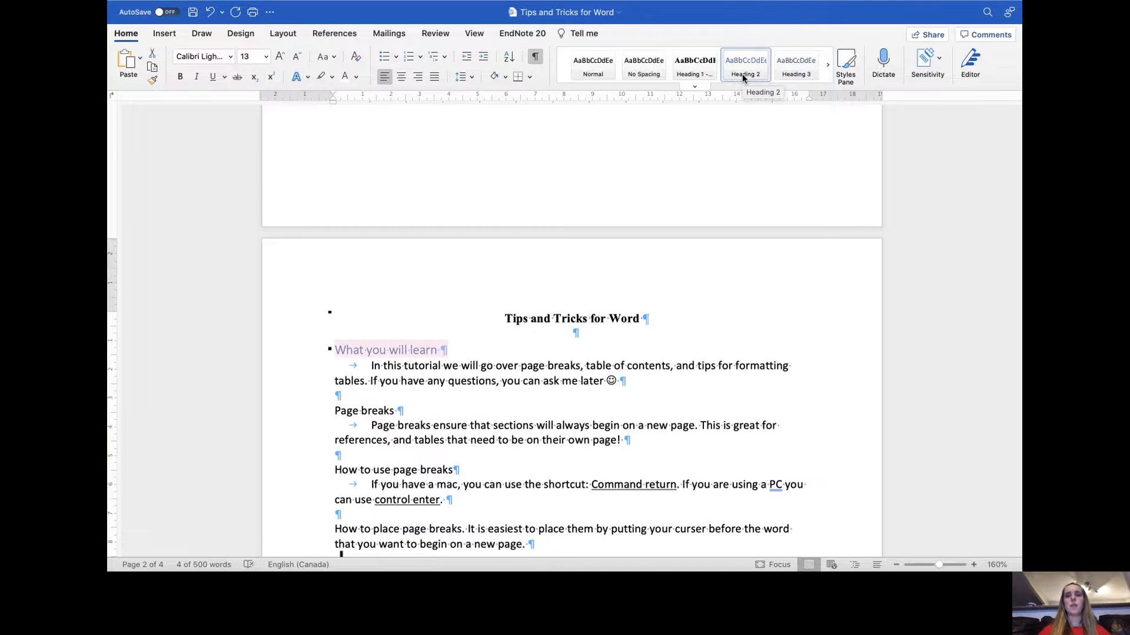
- Modify the Heading 2 style named 'Heading 2 - APA' to Times New Roman 12 pt, bold, Automatic colour
right_click(742, 78)
left_click(757, 94)
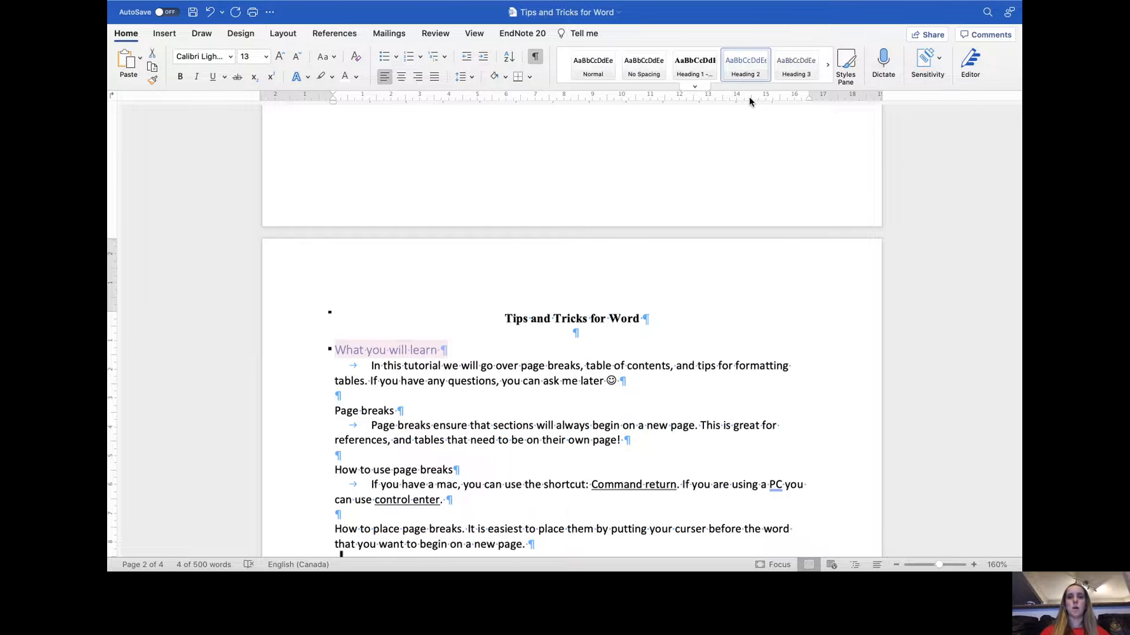
left_click(572, 88)
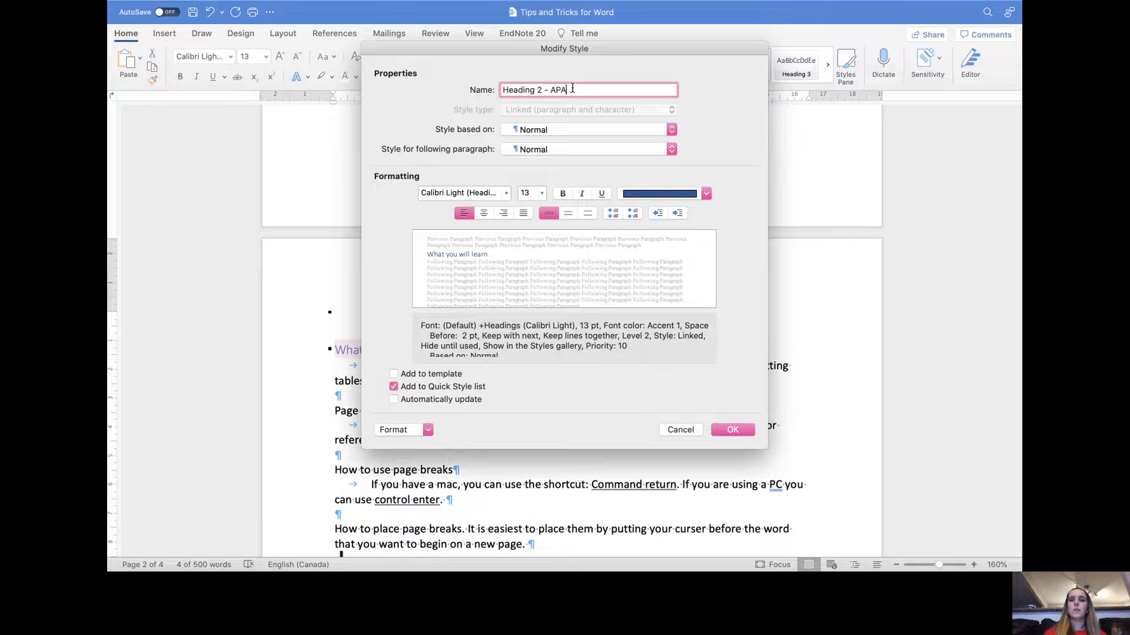
left_click(506, 195)
left_click(500, 296)
left_click(540, 194)
left_click(543, 318)
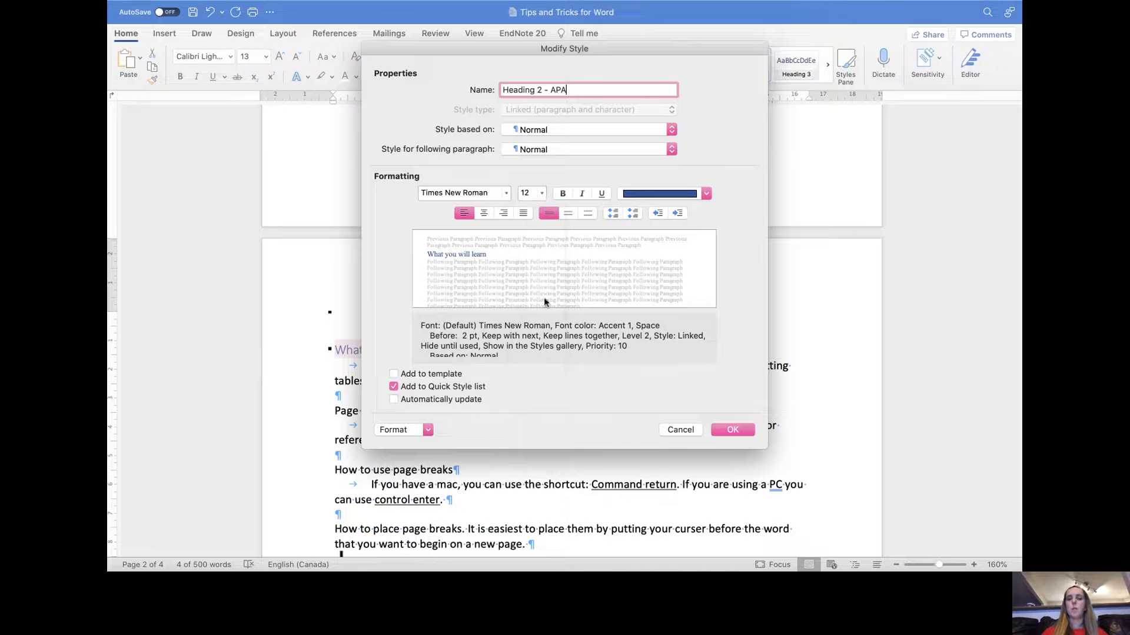
left_click(562, 194)
left_click(703, 194)
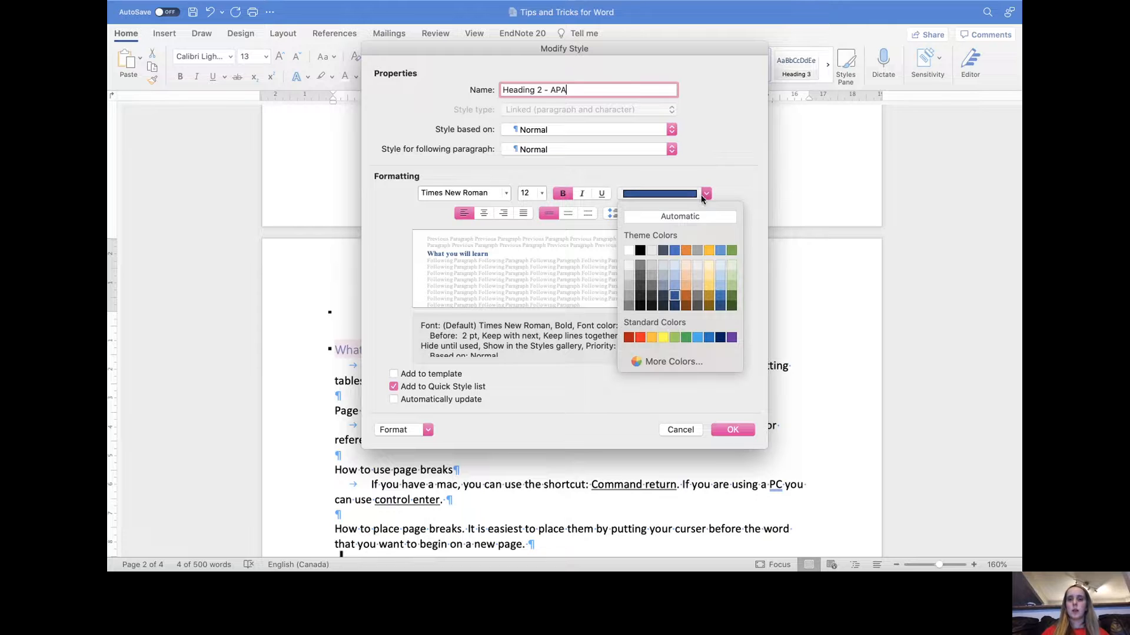
left_click(670, 218)
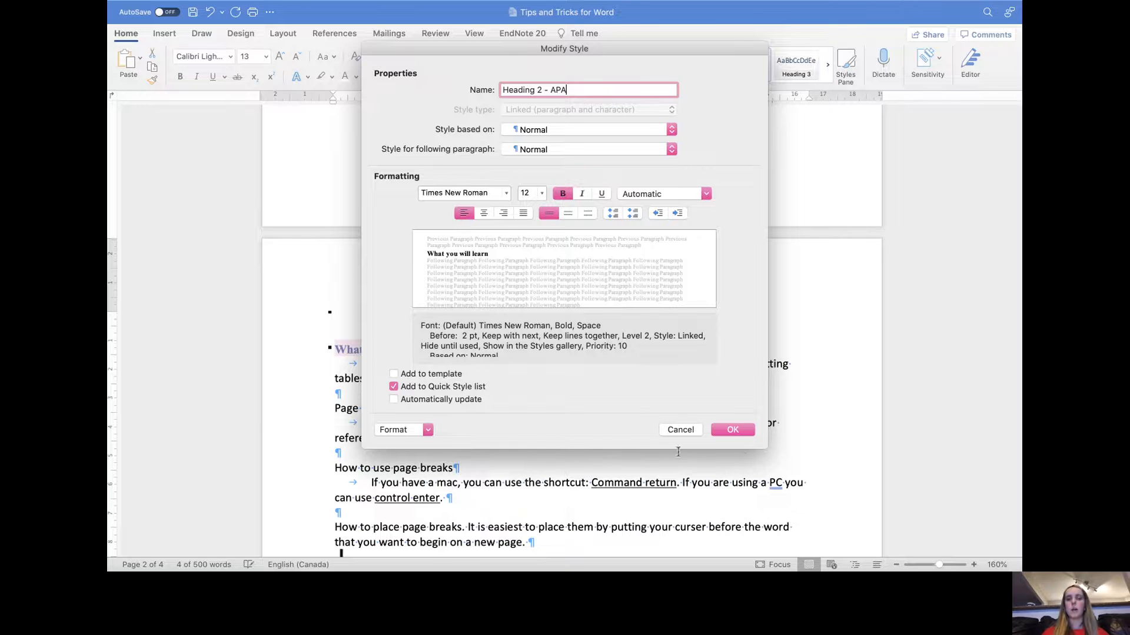
left_click(732, 430)
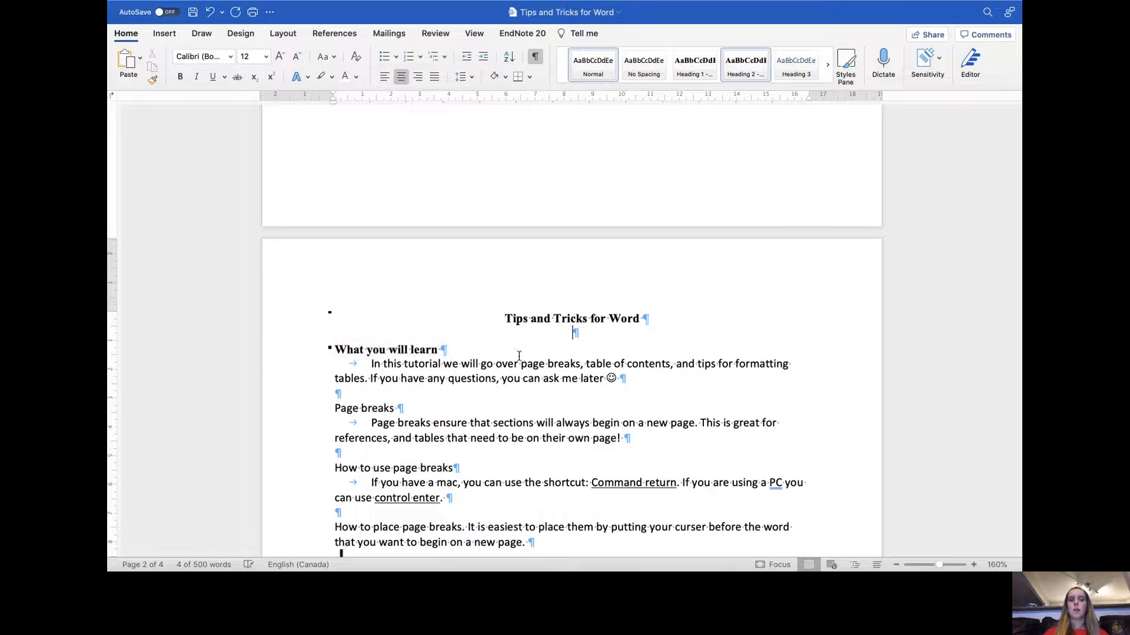
- Apply the Heading 2 style to the 'Page breaks' and 'How to use page breaks' headings
scroll(411, 374, "down", 1)
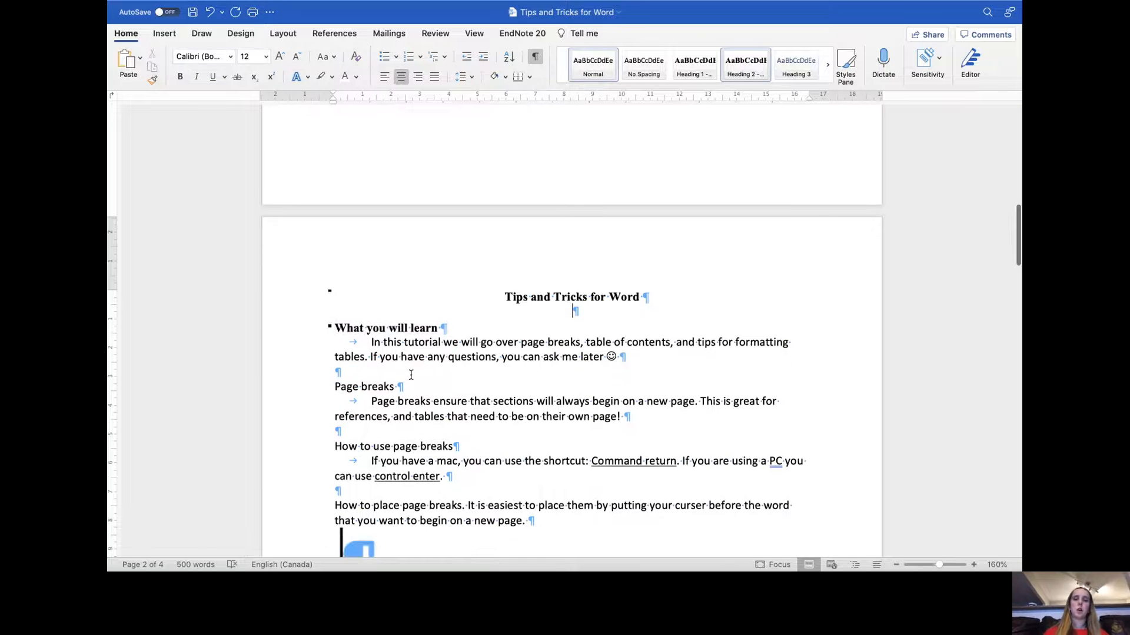
left_click(571, 310)
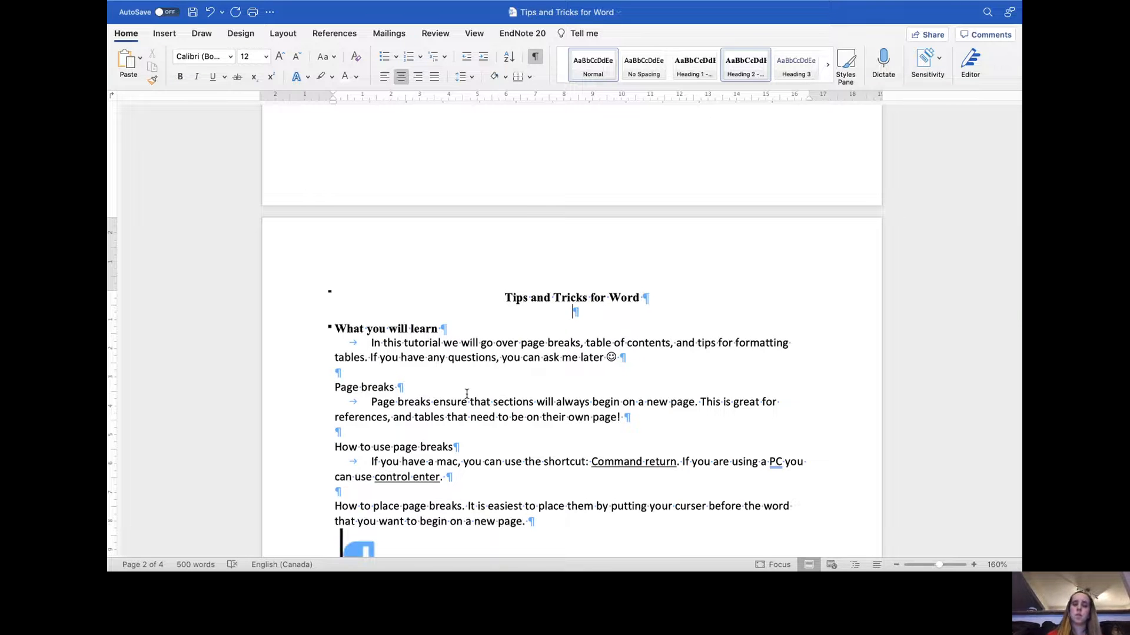
left_click_drag(403, 389, 333, 389)
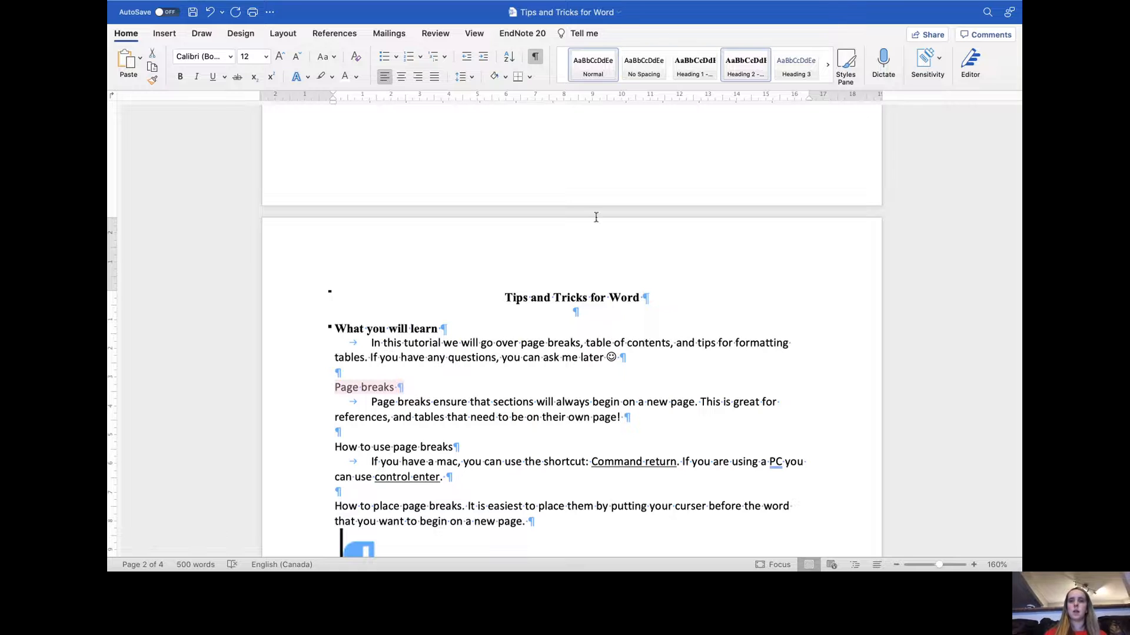
left_click(745, 79)
left_click_drag(479, 450, 353, 445)
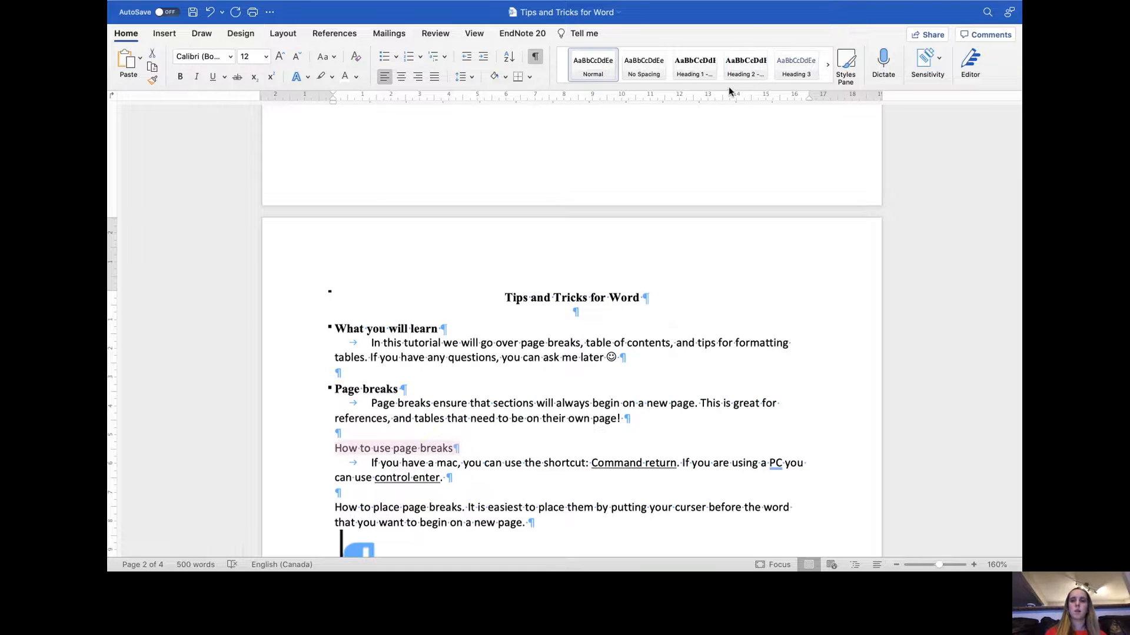
left_click(743, 72)
- Apply the Heading 1 style to the 'References' heading and remove the empty line above it
scroll(575, 303, "down", 15)
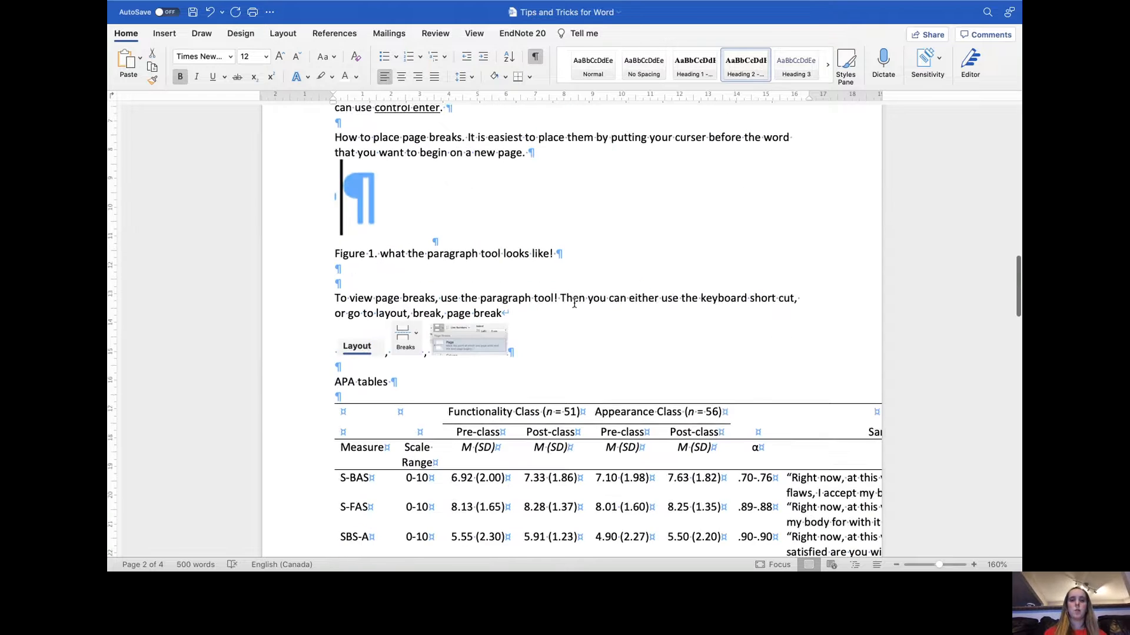
scroll(574, 303, "down", 6)
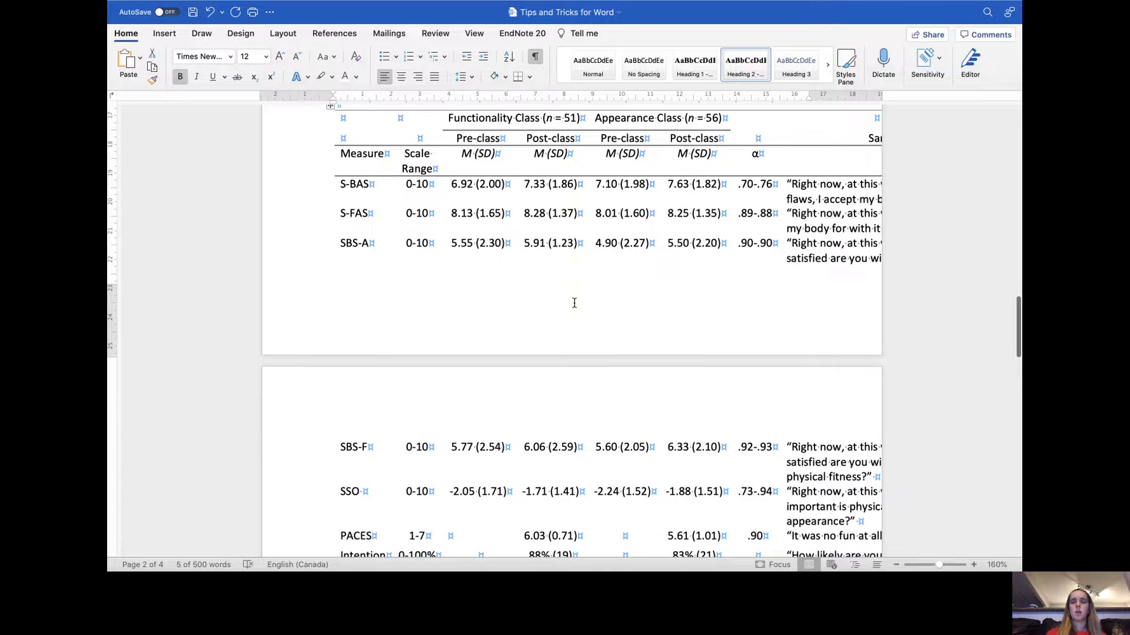
scroll(574, 303, "down", 10)
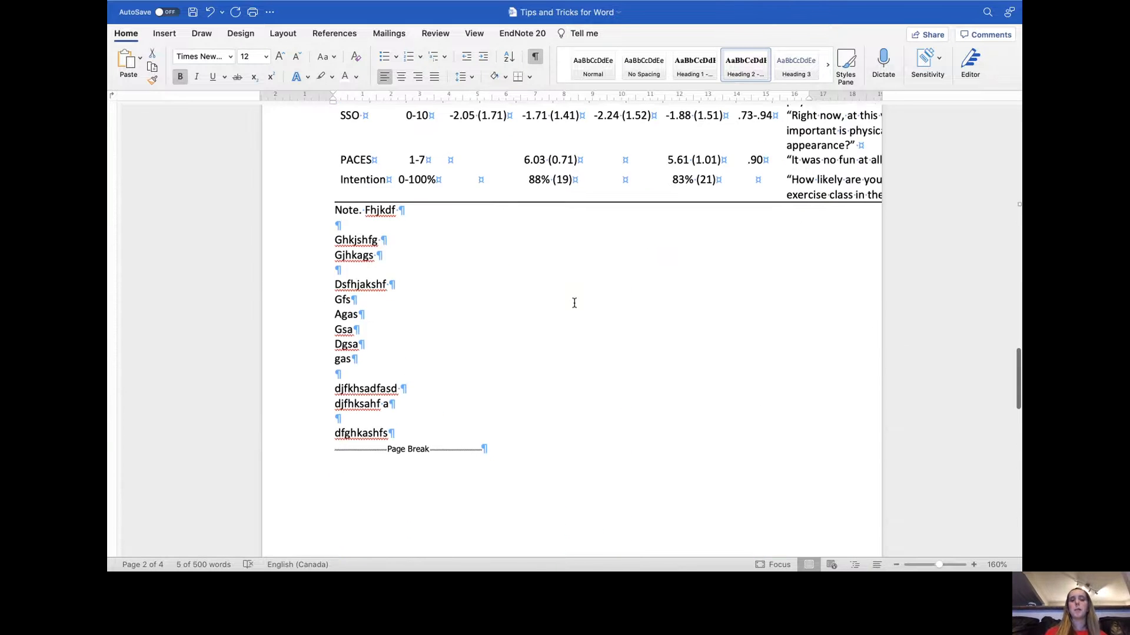
scroll(574, 303, "down", 8)
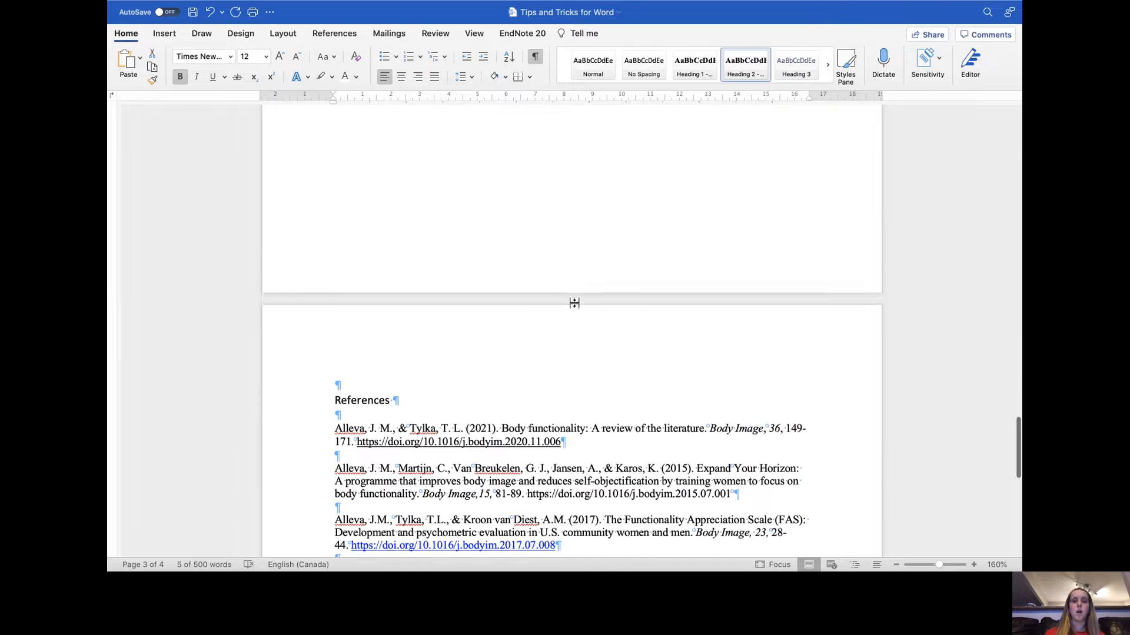
left_click_drag(438, 358, 308, 360)
left_click(692, 68)
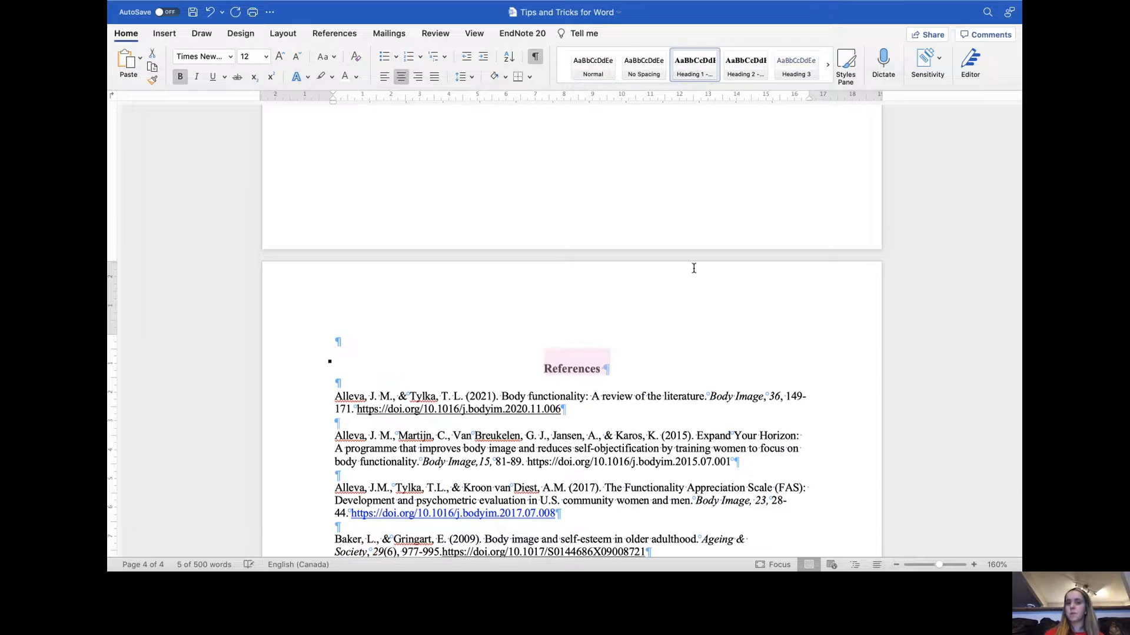
left_click(695, 271)
key("BackSpace")
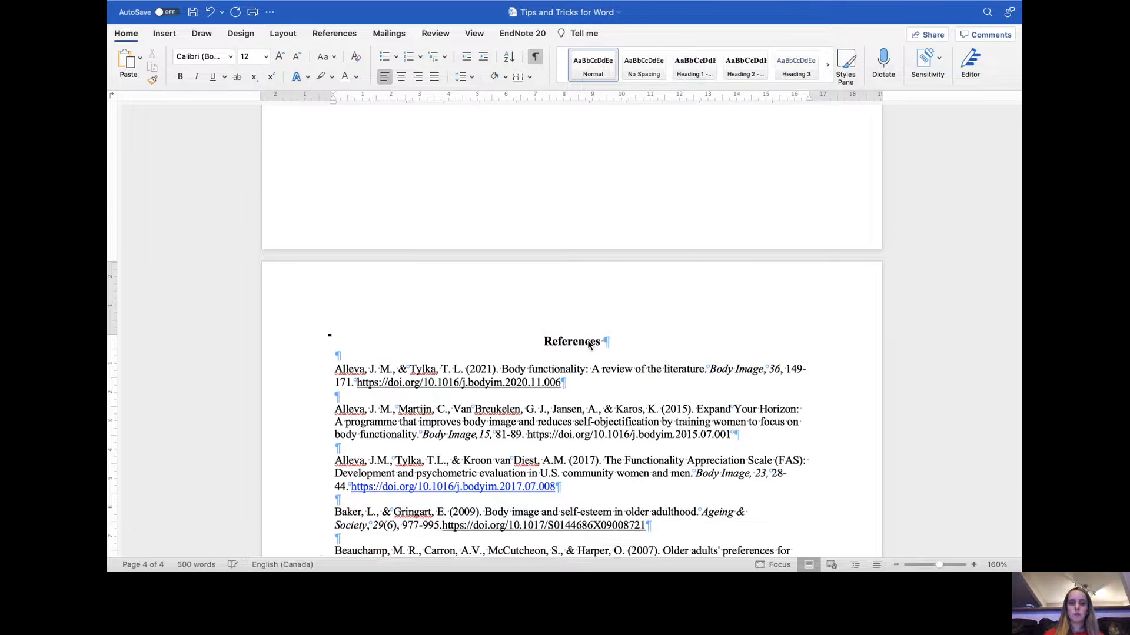
- Insert a Classic automatic table of contents at the top of the first page, before the page break
scroll(588, 341, "down", 5)
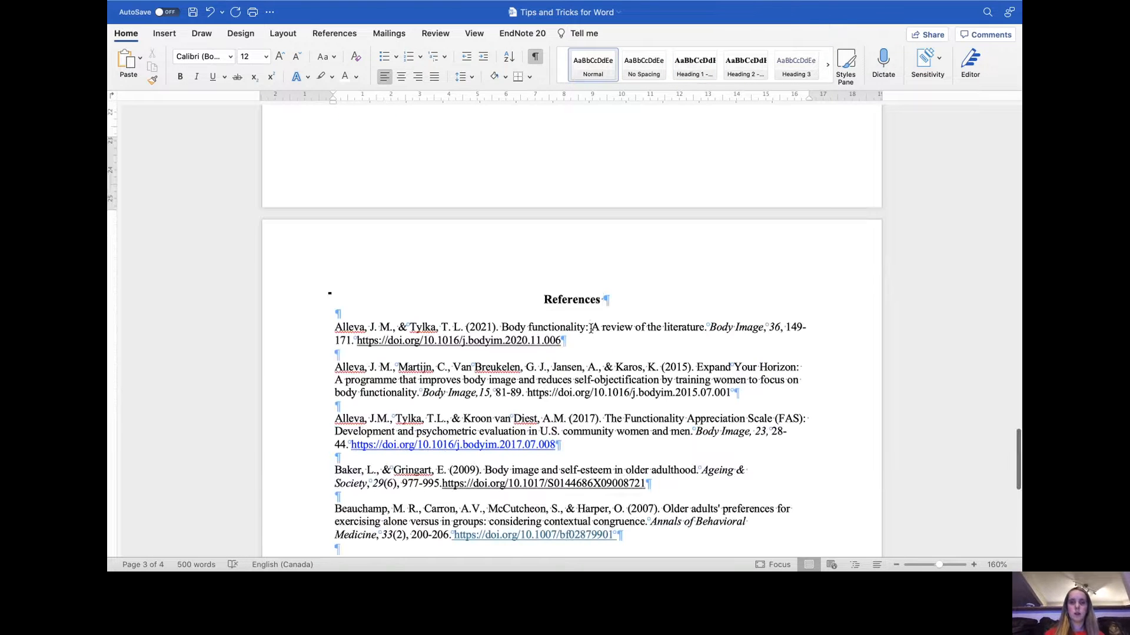
left_click(605, 300)
scroll(615, 301, "up", 16)
scroll(615, 302, "up", 20)
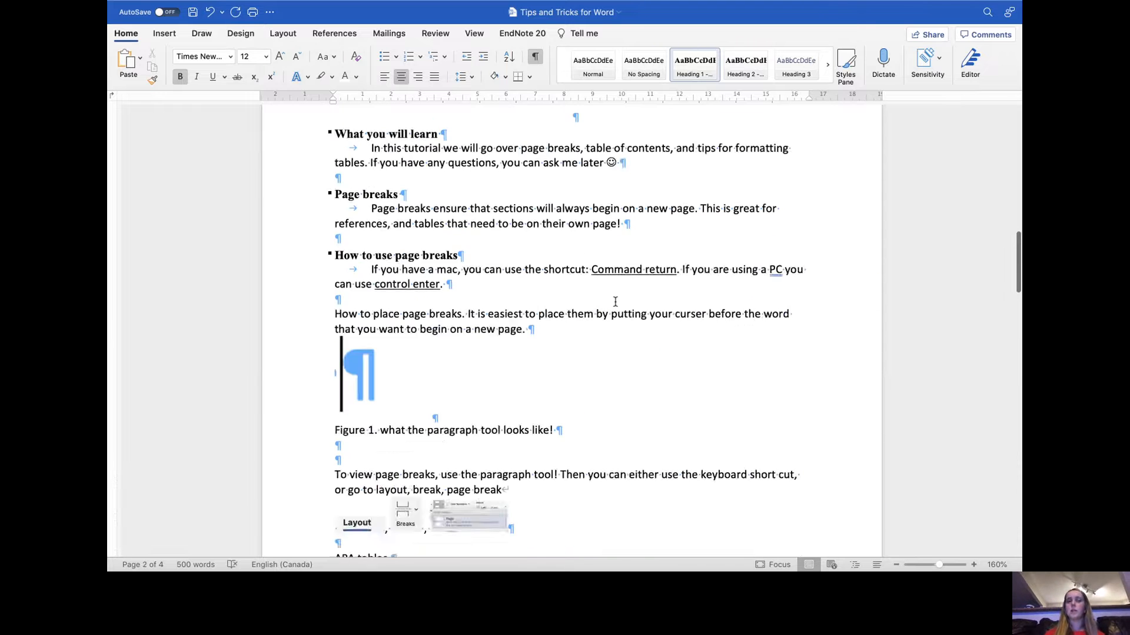
scroll(615, 300, "up", 8)
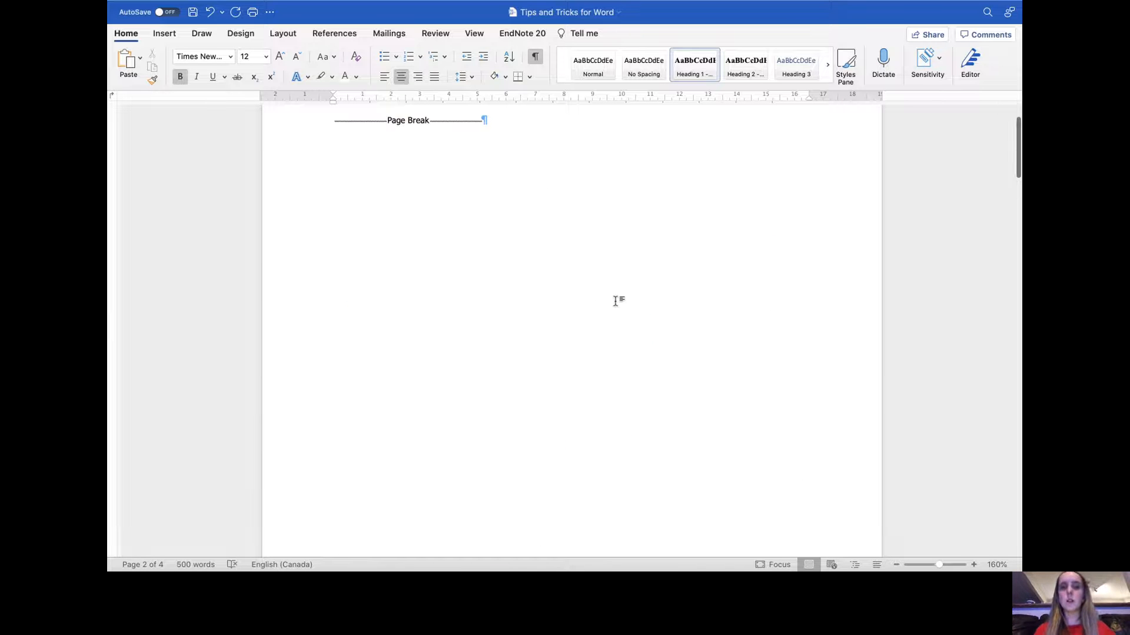
left_click(385, 206)
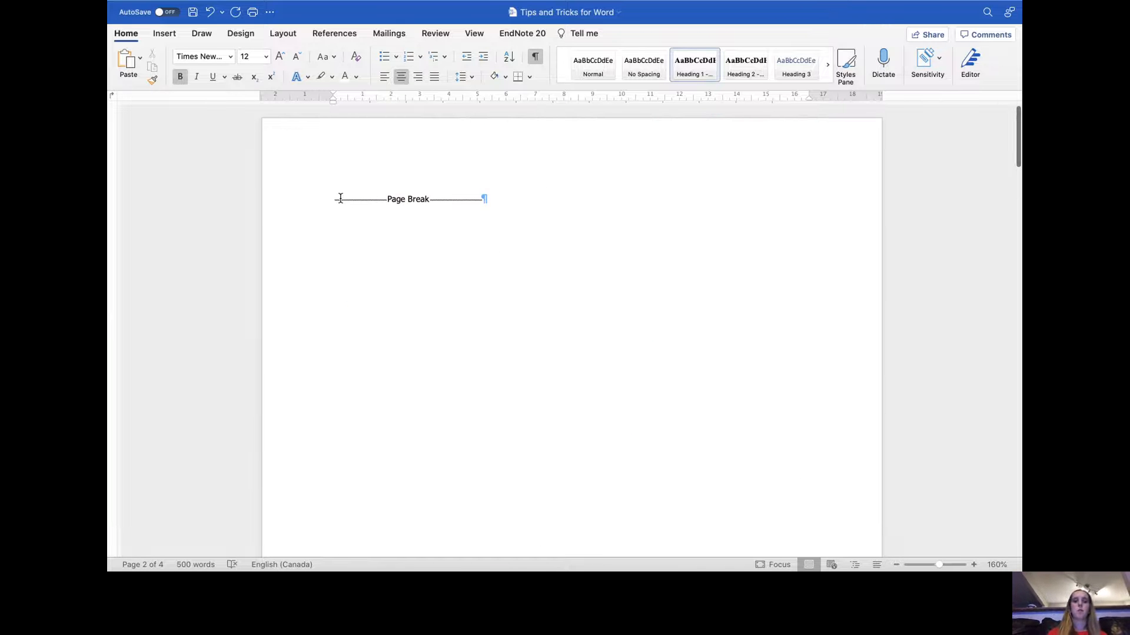
left_click(347, 36)
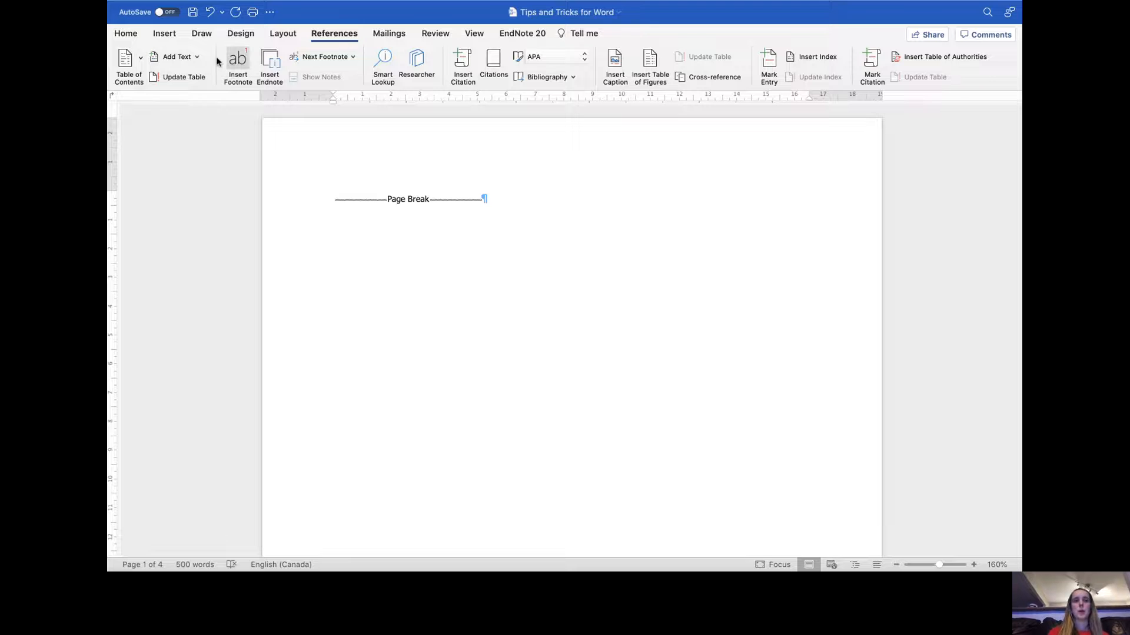
left_click(141, 58)
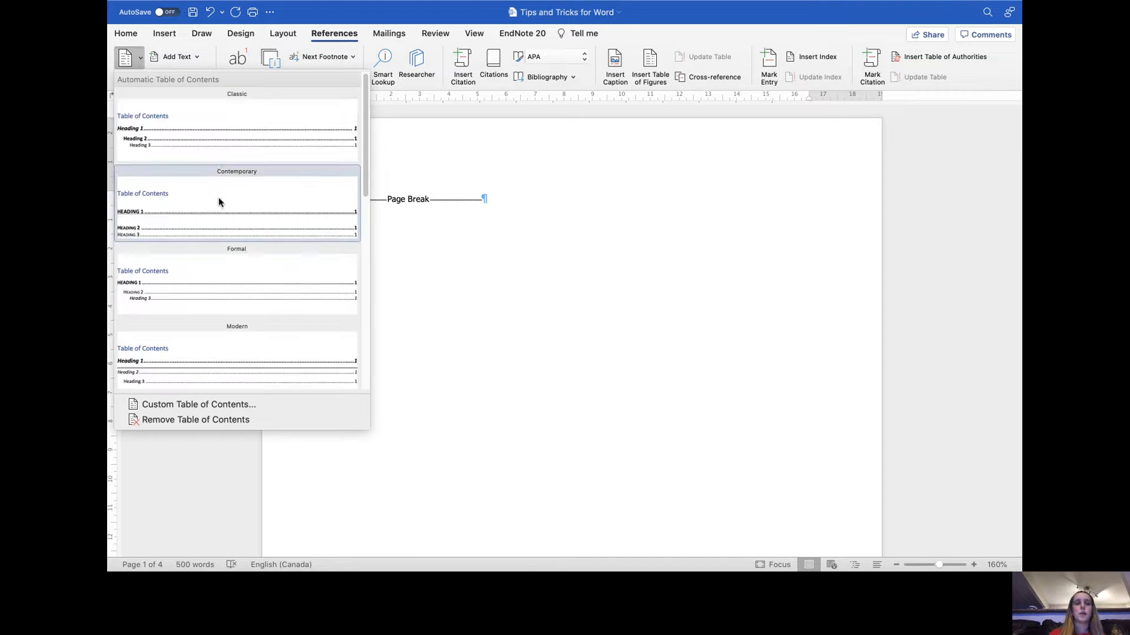
left_click(255, 142)
left_click(580, 376)
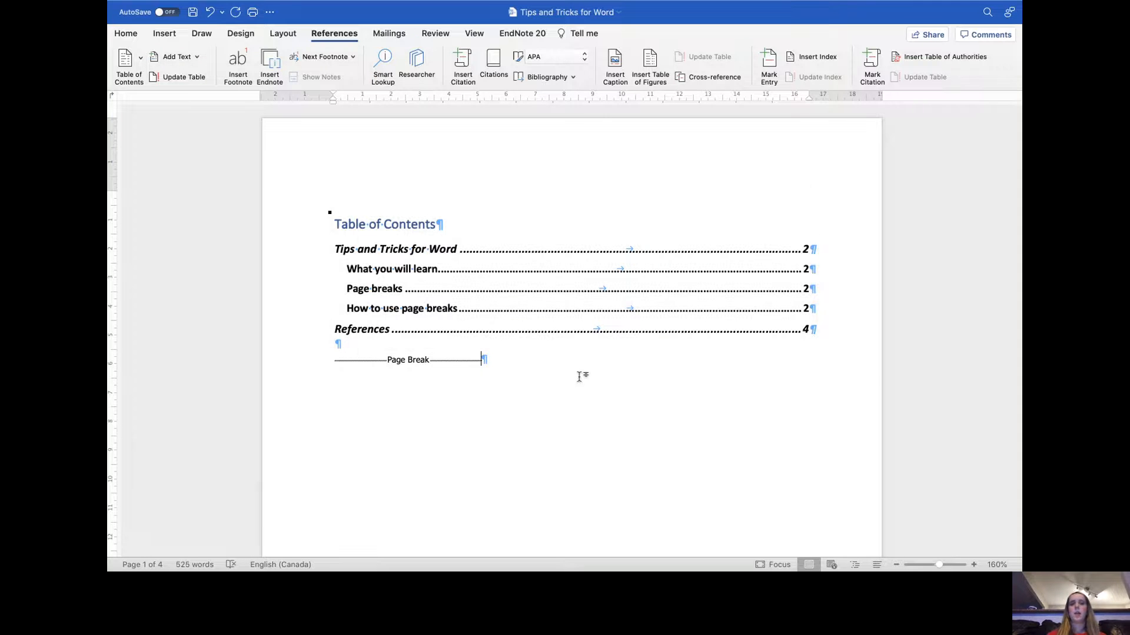
- Follow the References entry in the table of contents to its page
left_click(804, 330)
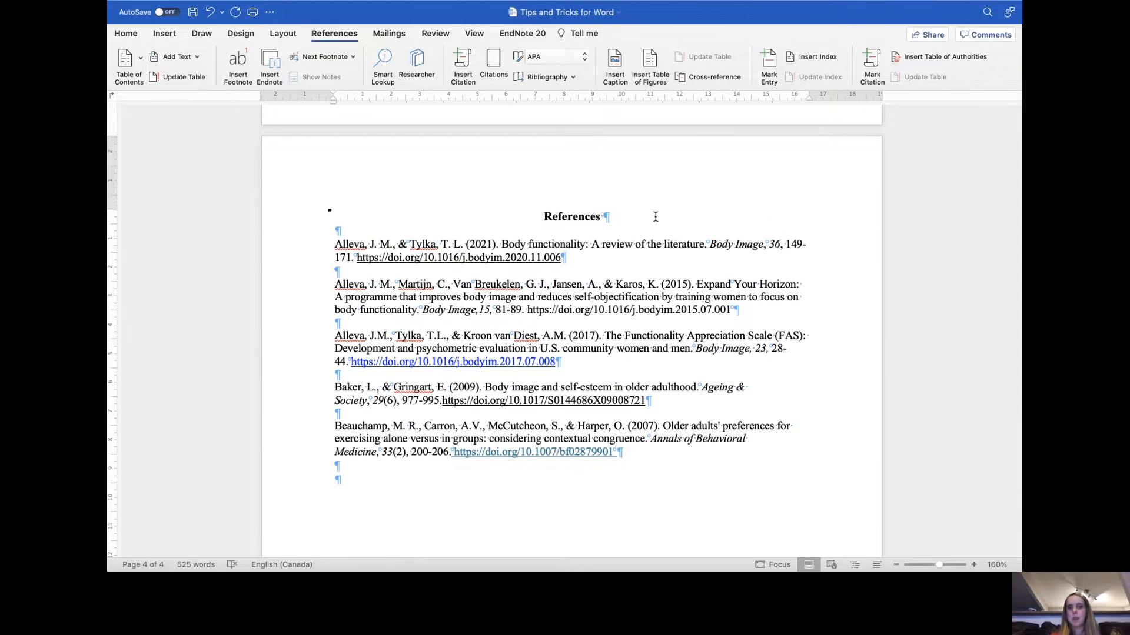
scroll(655, 217, "up", 3)
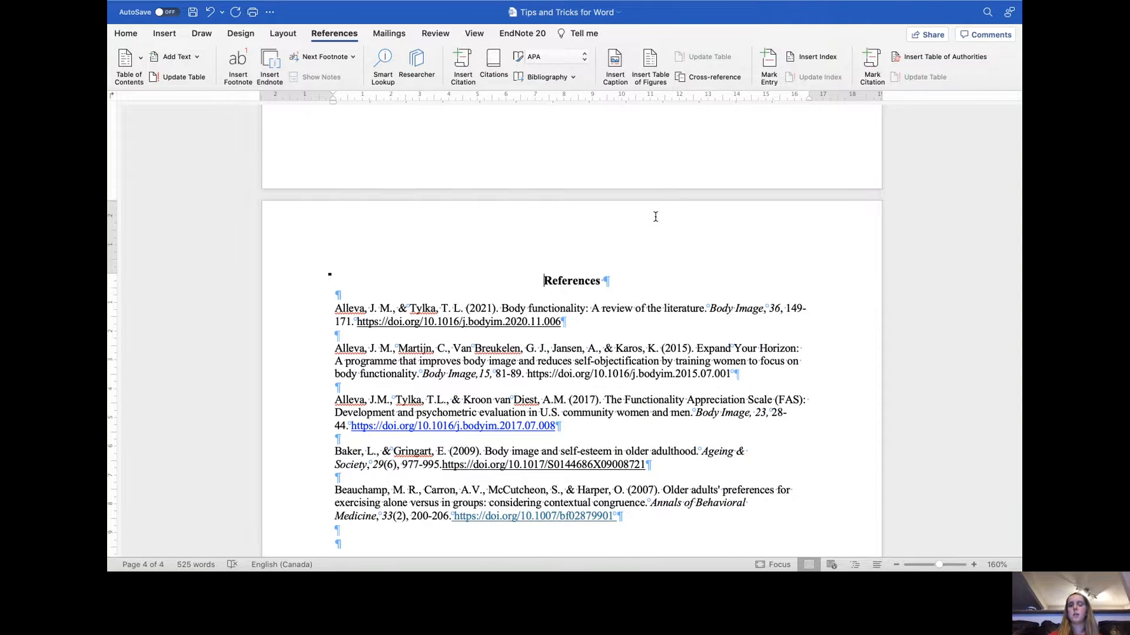
scroll(656, 217, "up", 1)
scroll(655, 217, "down", 3)
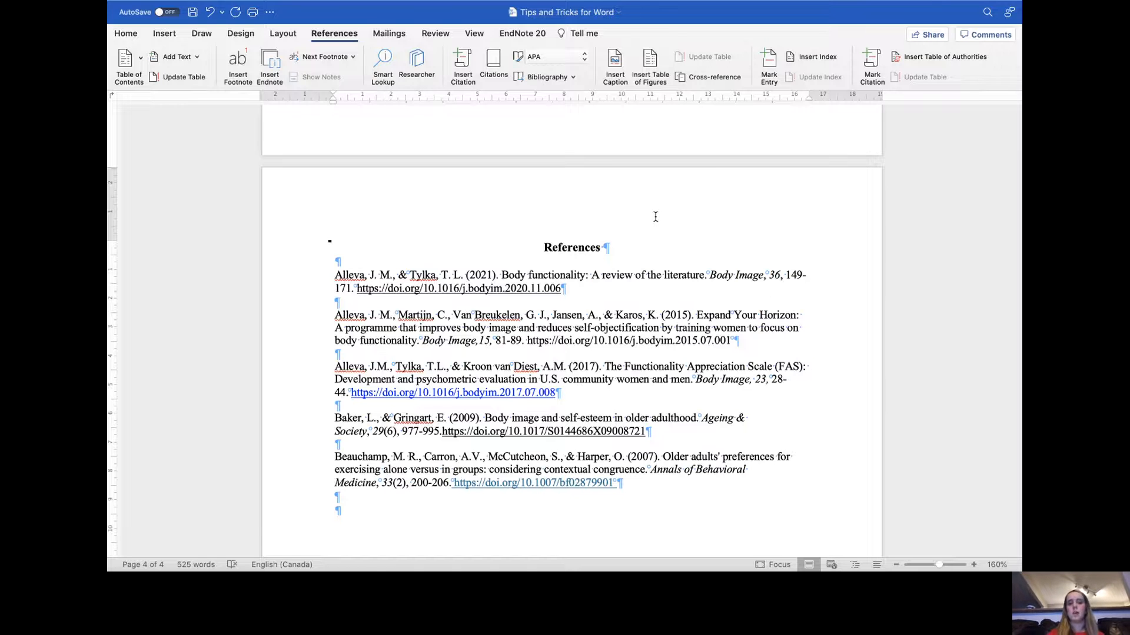
scroll(655, 217, "up", 10)
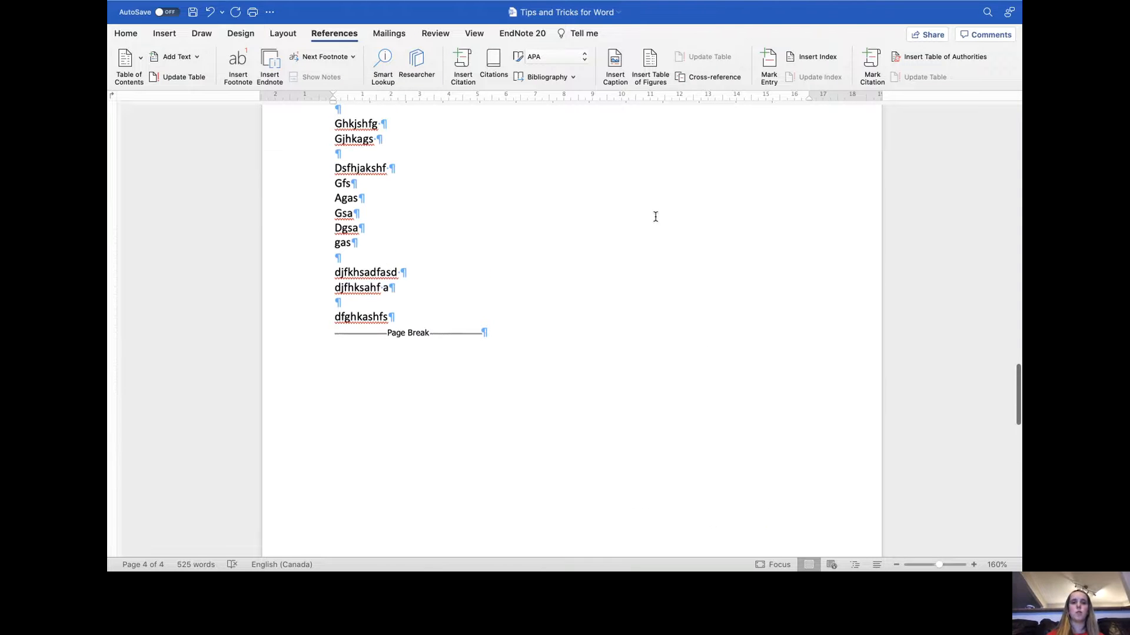
- Add eleven empty paragraphs after 'dfghkashfs', before the page break, pushing the references onto a later page
left_click(452, 316)
key("Return")
key("Return")
key("Return")
key("Return")
key("Return")
key("Return")
key("Return")
key("Return")
key("Return")
key("Return")
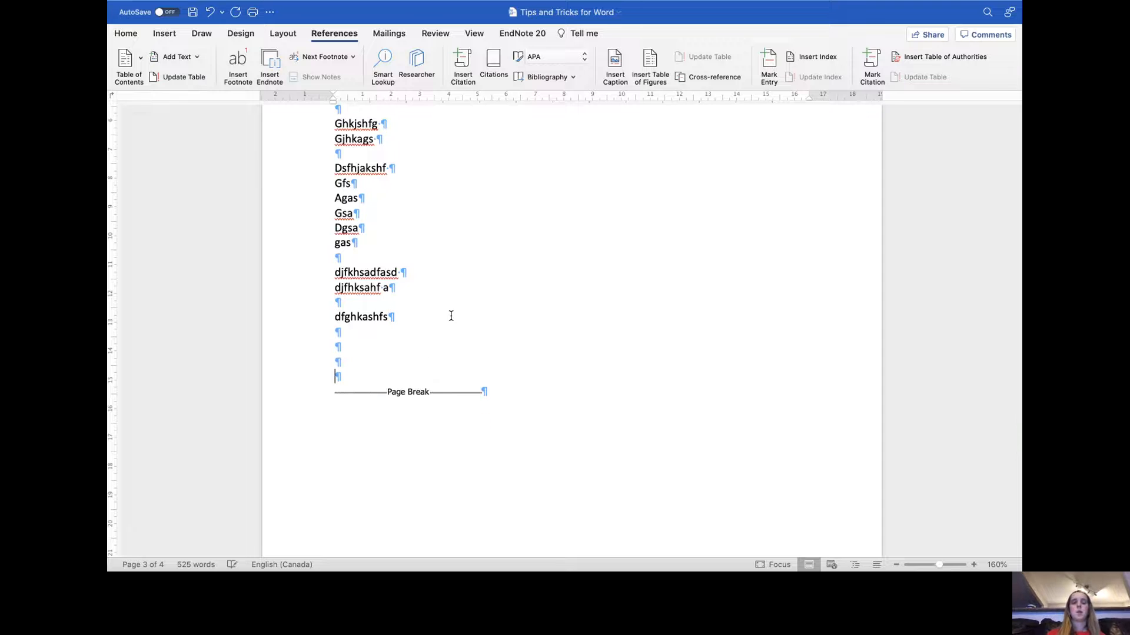
key("Return")
key("Return")
key("Return")
key("Return")
key("Return")
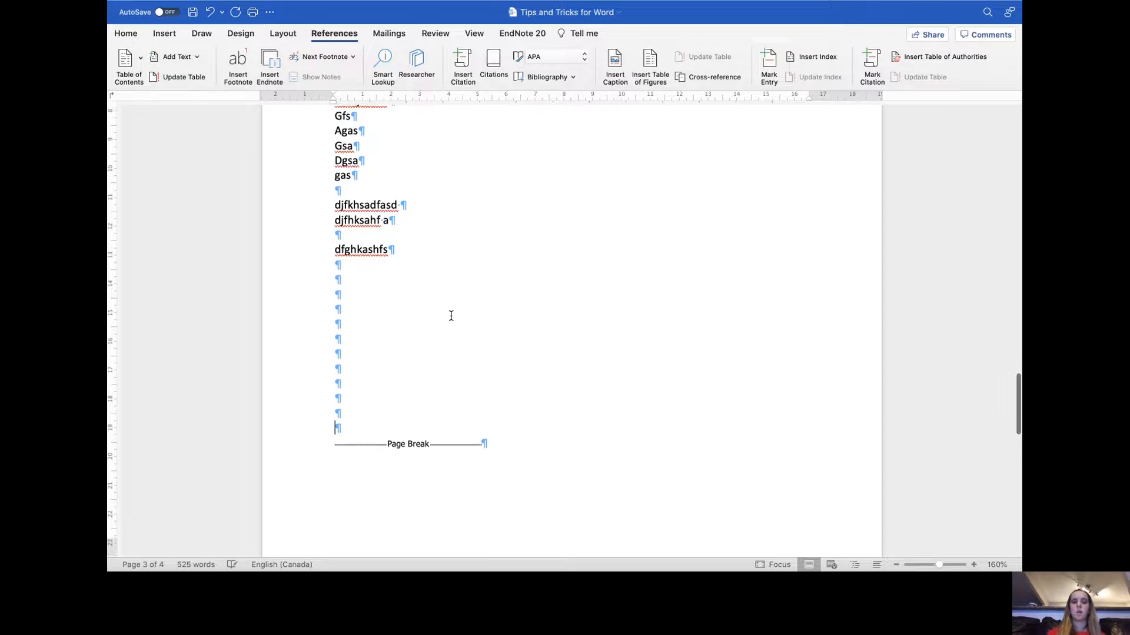
key("Return")
key("Return")
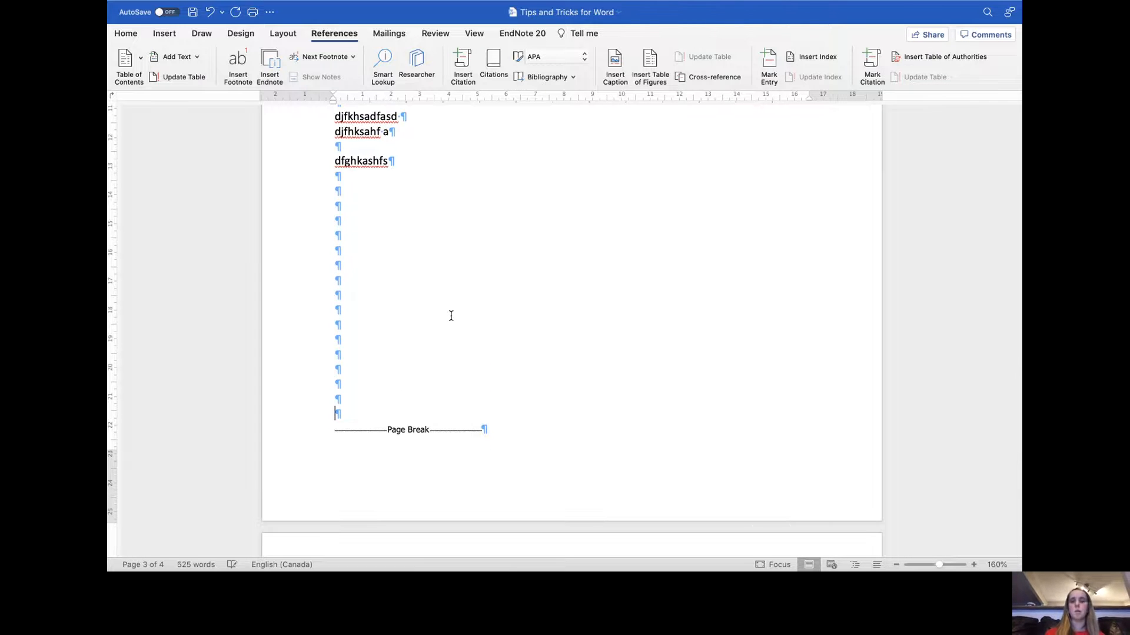
key("Return")
key("Return")
key("Return")
scroll(451, 316, "down", 5)
scroll(451, 315, "down", 5)
scroll(451, 316, "down", 5)
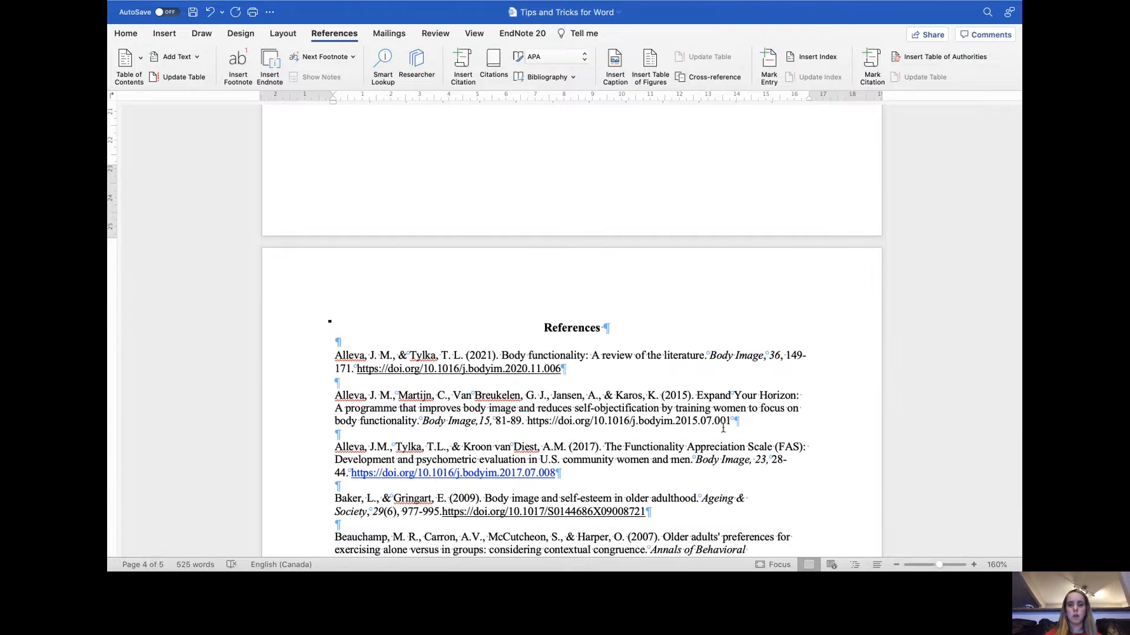
scroll(723, 428, "down", 2)
- Update the table of contents, refreshing page numbers only
scroll(723, 428, "up", 20)
scroll(723, 427, "up", 20)
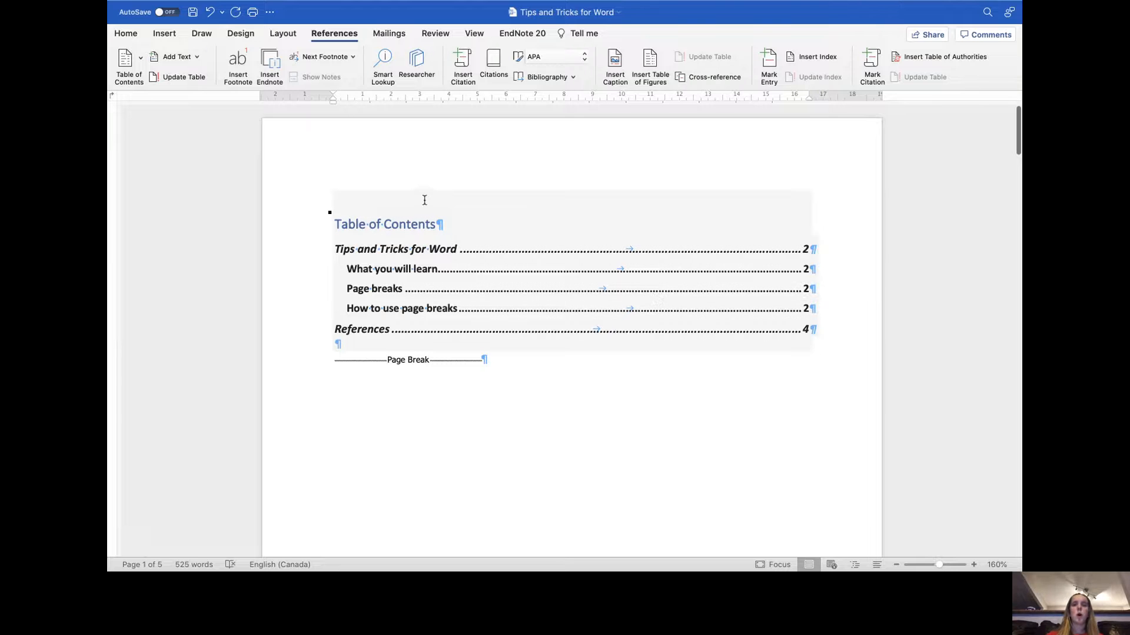
left_click(365, 195)
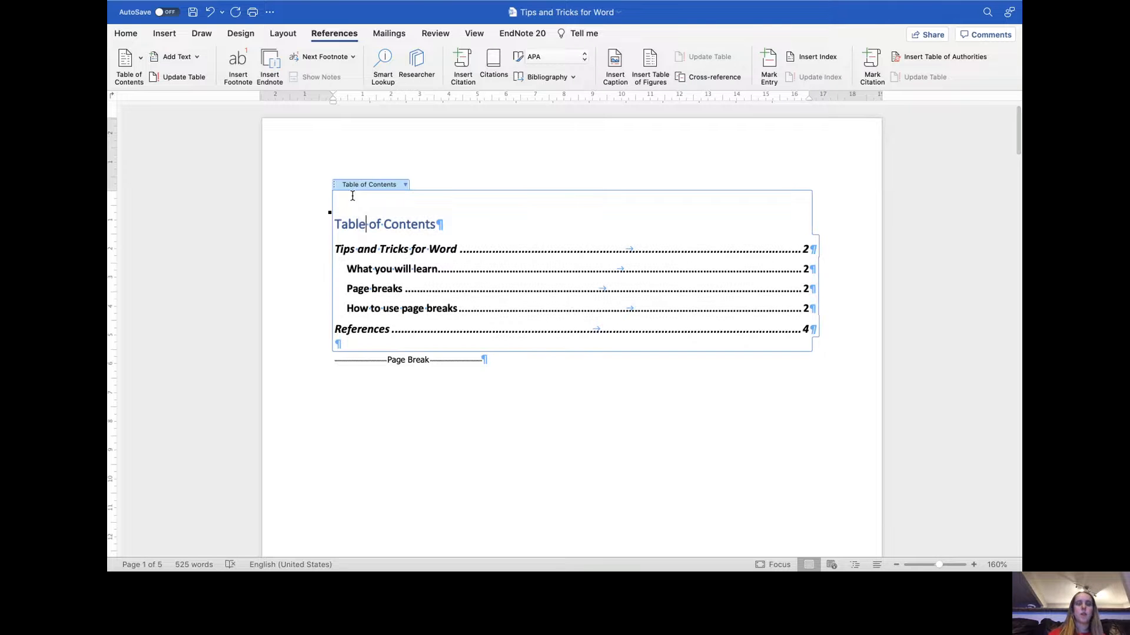
left_click(405, 185)
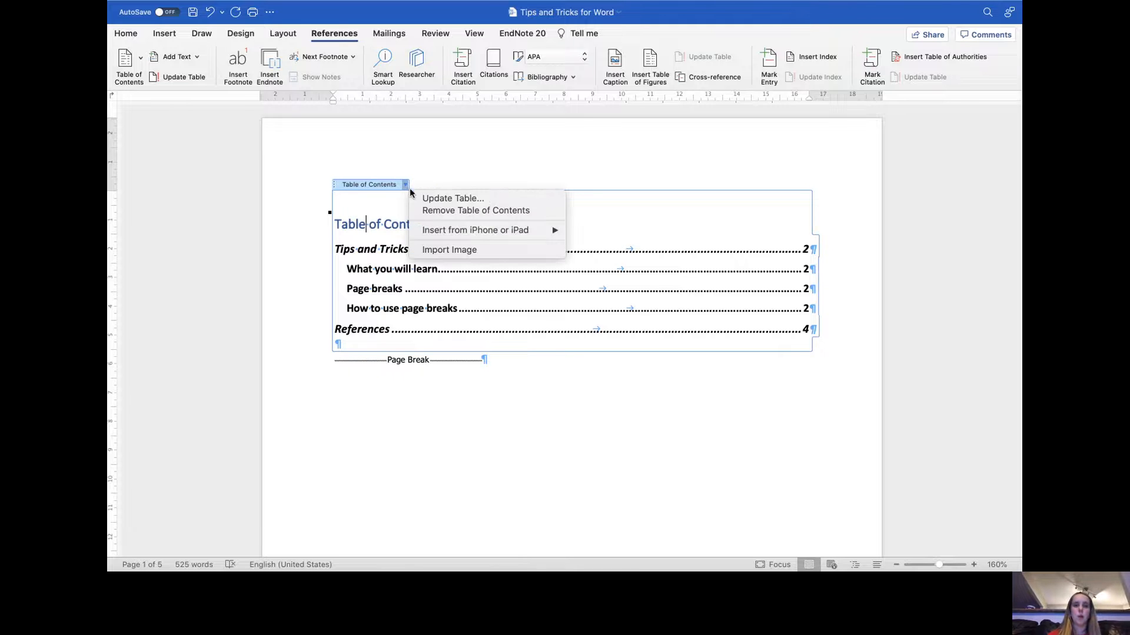
left_click(433, 150)
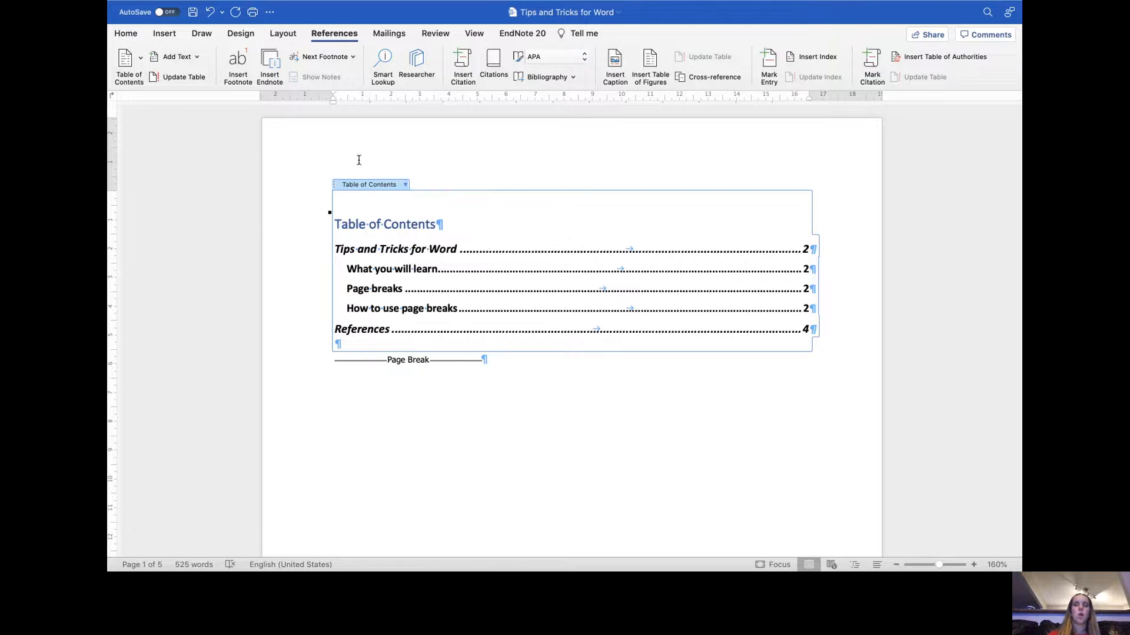
left_click(196, 77)
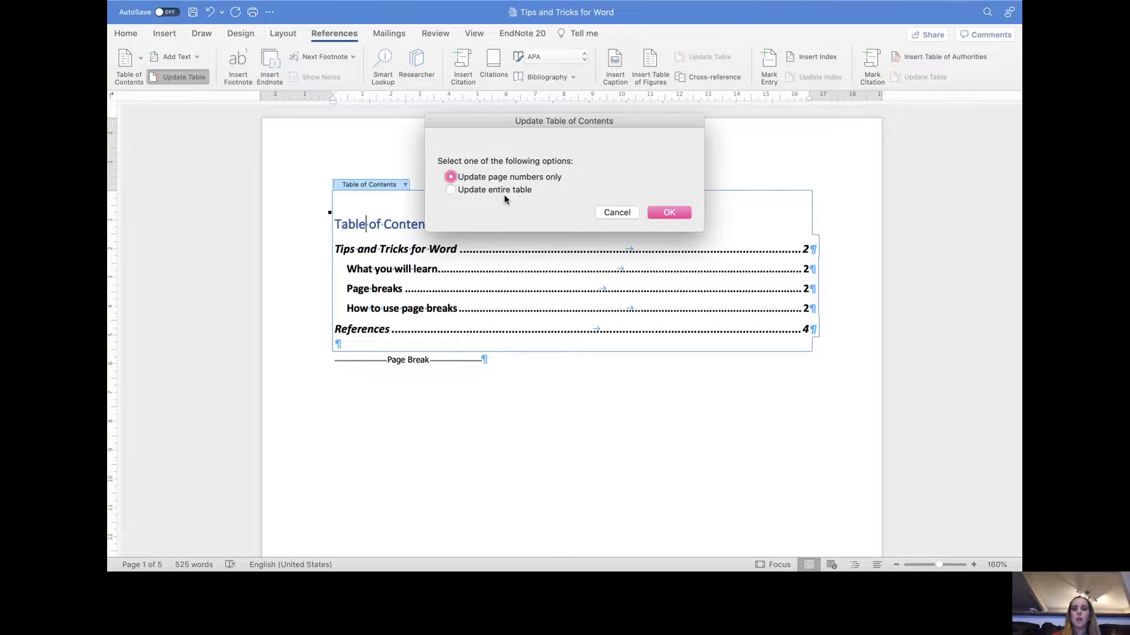
left_click(451, 189)
left_click(453, 177)
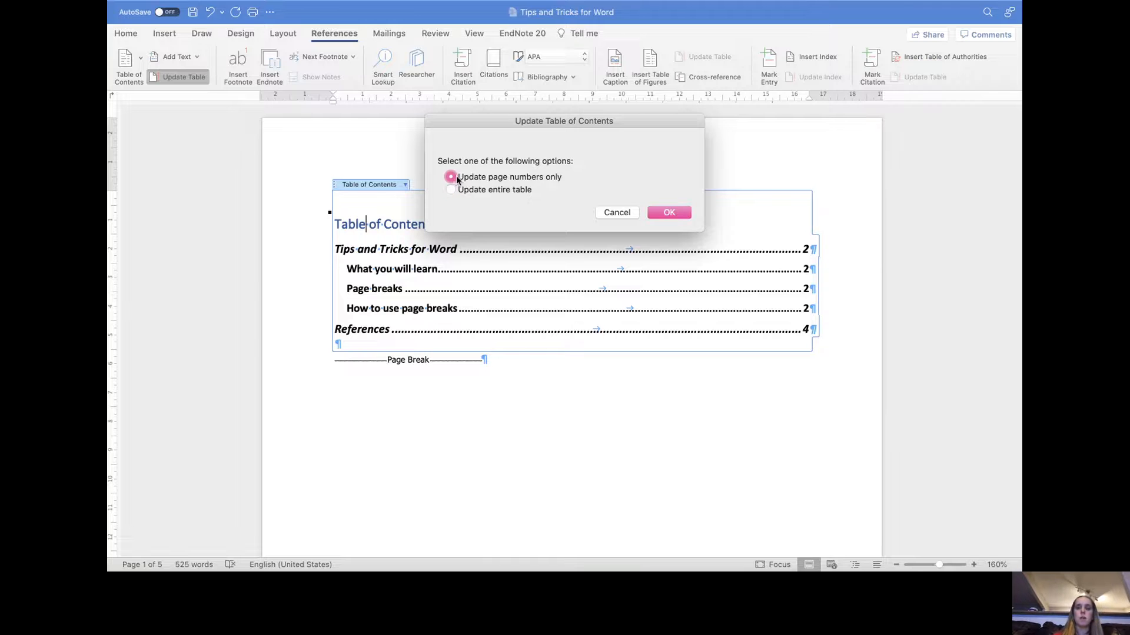
left_click(669, 213)
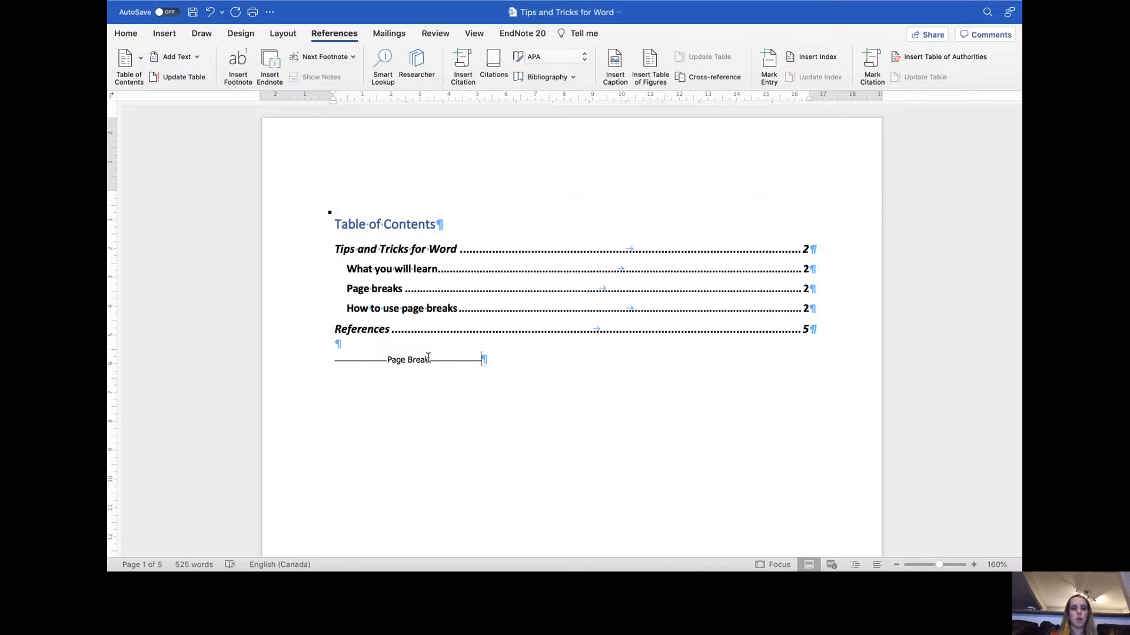
- Jump to the References page through its updated table of contents entry
left_click(805, 333)
scroll(706, 373, "down", 5)
scroll(706, 373, "up", 8)
scroll(706, 373, "down", 5)
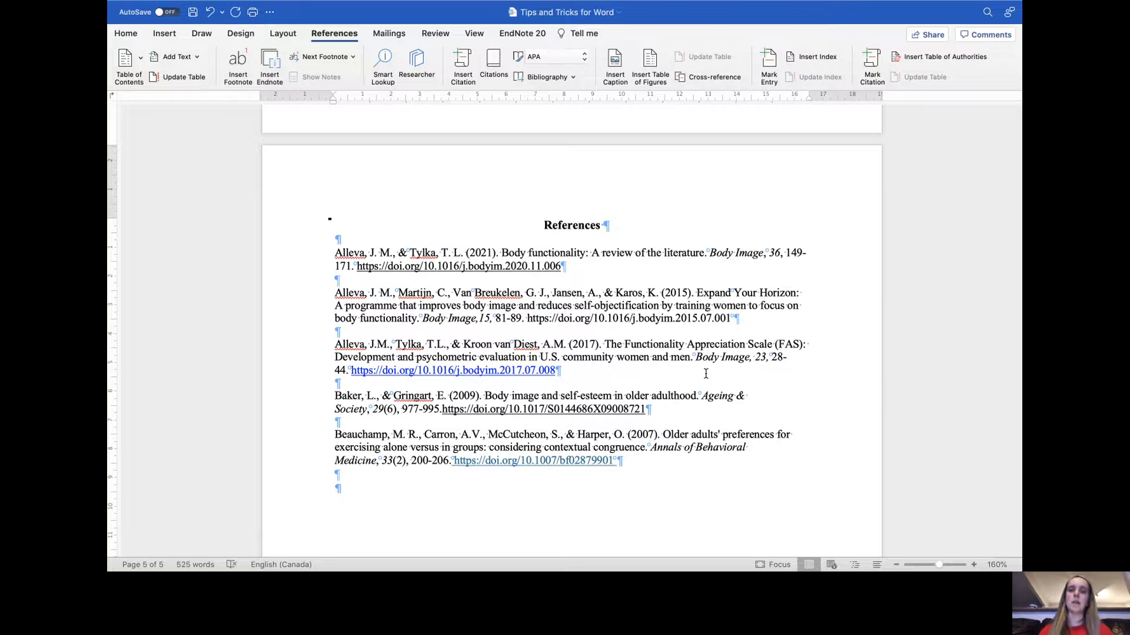
scroll(706, 372, "up", 3)
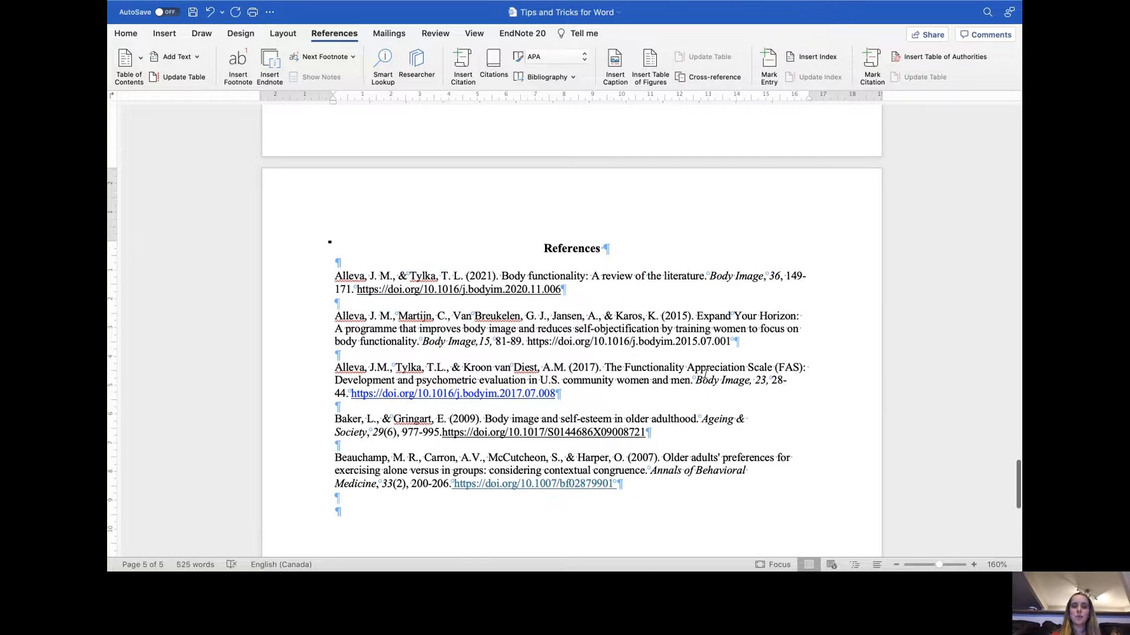
scroll(706, 373, "up", 10)
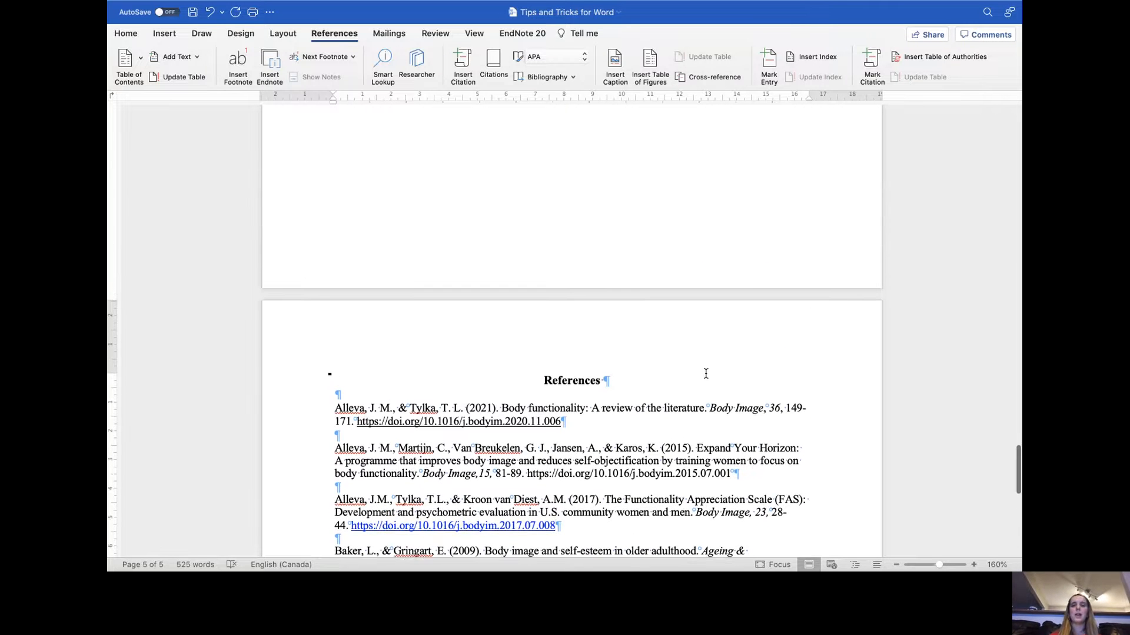
- Return to the table of contents and browse down to the APA tables section of the document
scroll(706, 373, "up", 20)
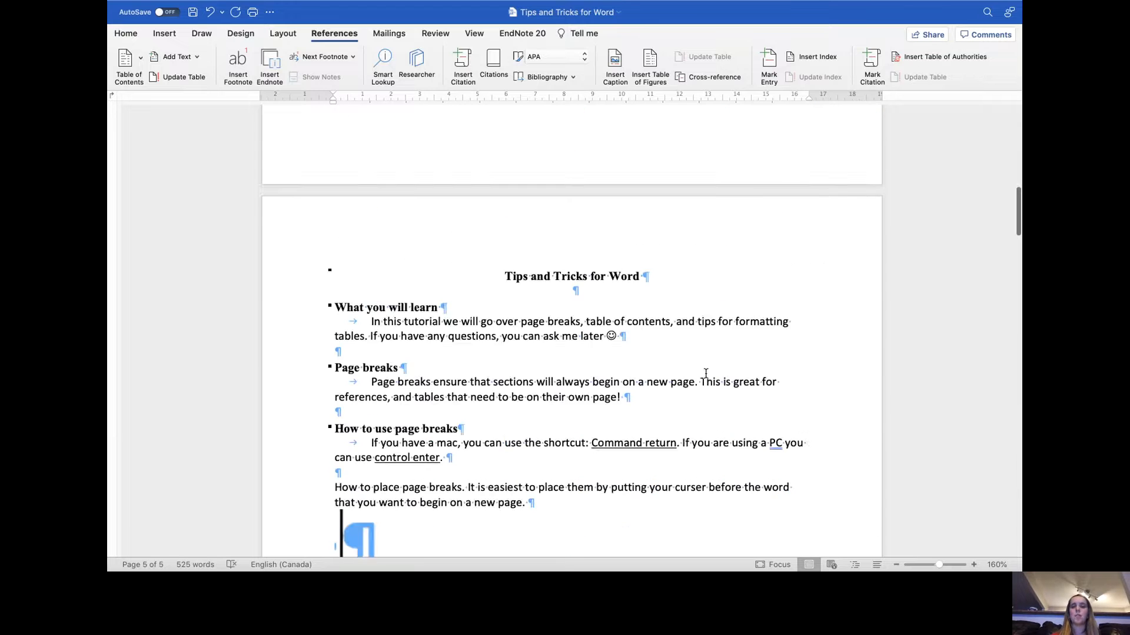
left_click(656, 284)
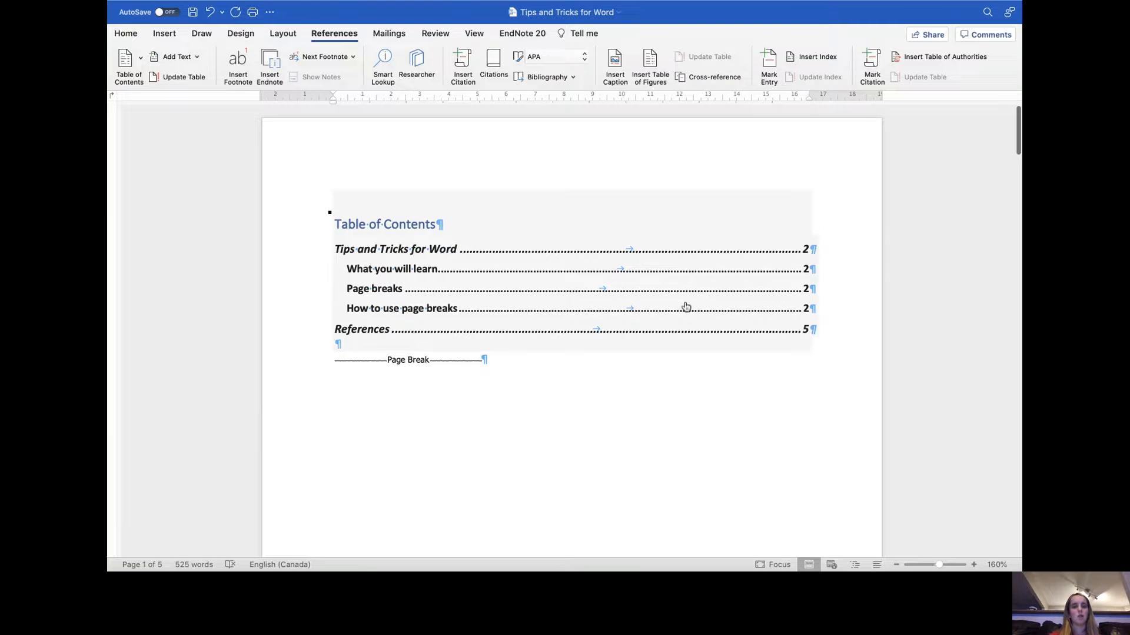
left_click(810, 438)
left_click(813, 312)
left_click(817, 328)
left_click(831, 346)
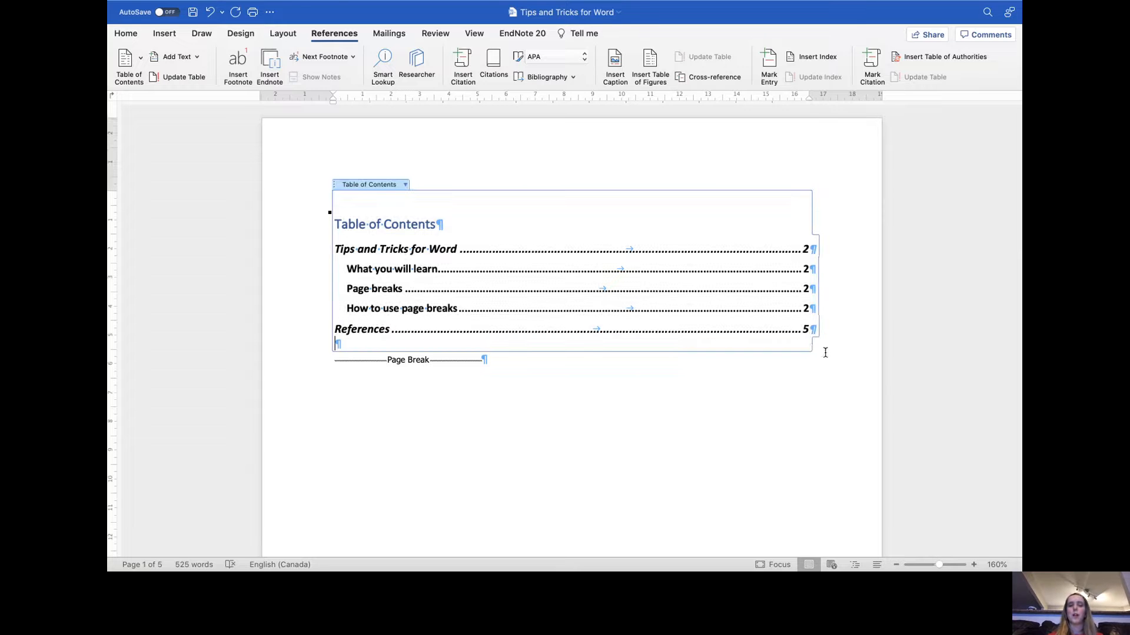
left_click(767, 348)
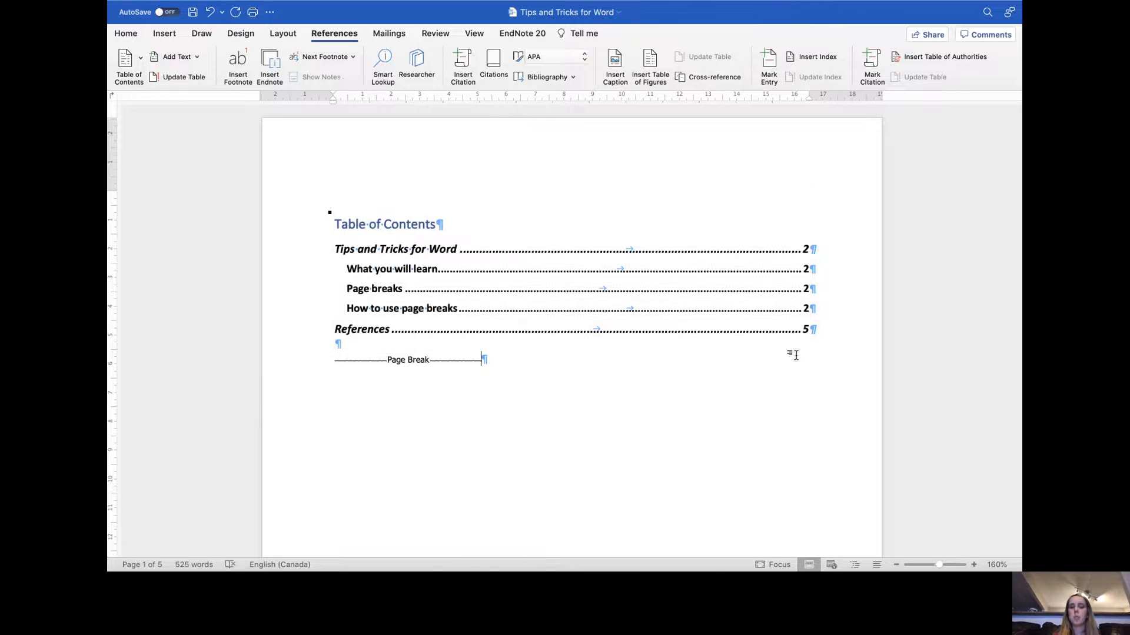
left_click(821, 341)
scroll(603, 353, "down", 1)
scroll(603, 353, "down", 10)
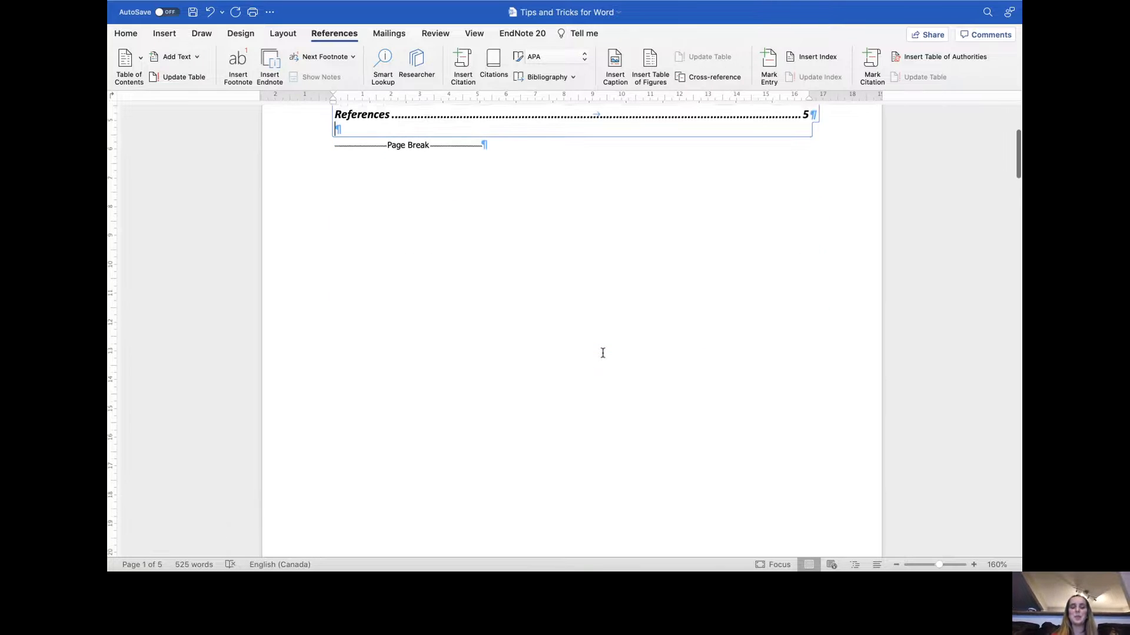
scroll(603, 353, "down", 15)
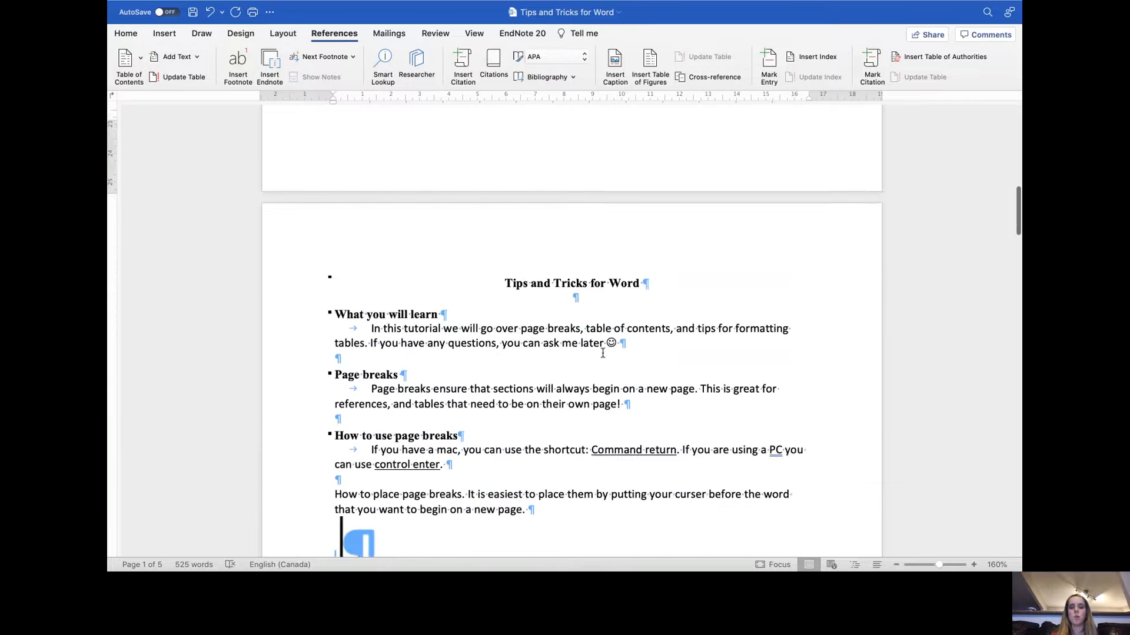
scroll(603, 353, "down", 2)
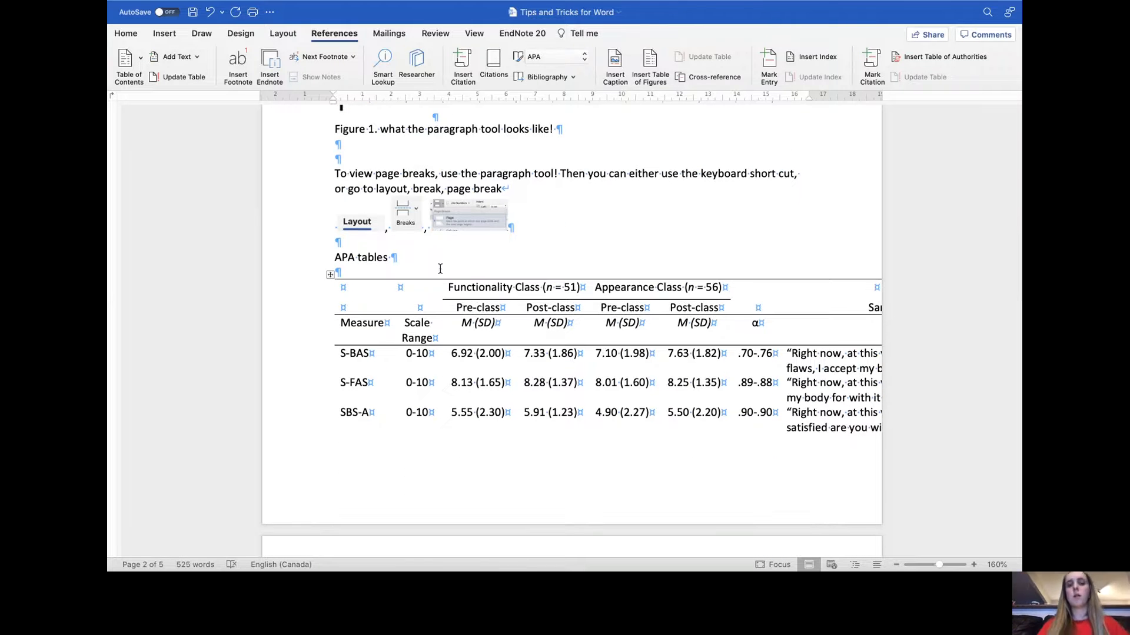
- Select the entire APA table and apply All Borders to it
left_click(344, 290)
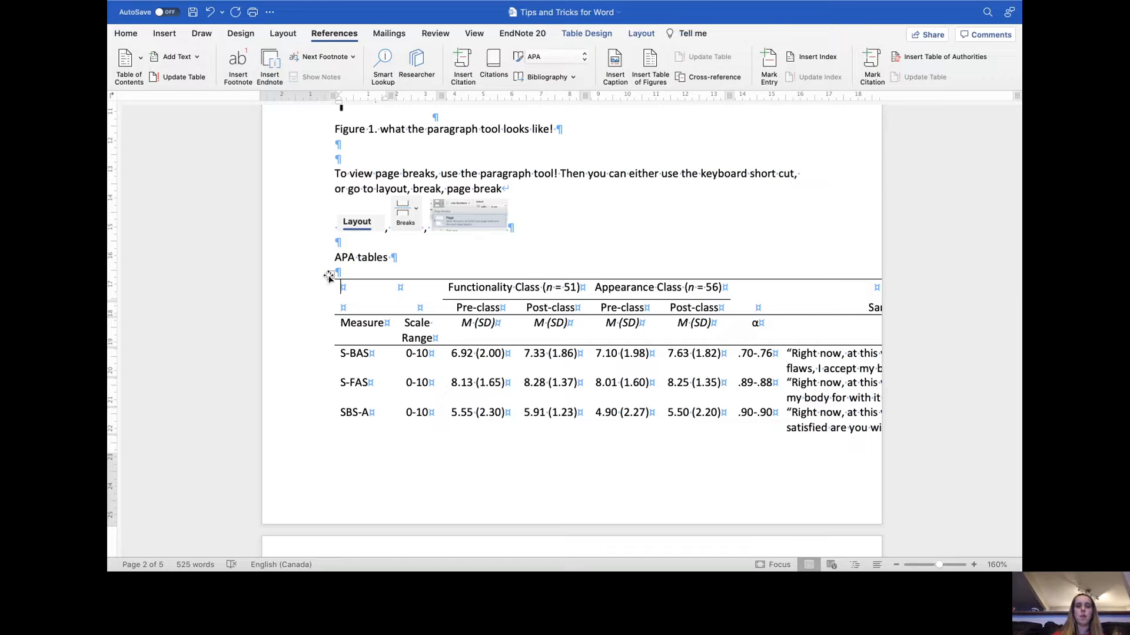
left_click(331, 275)
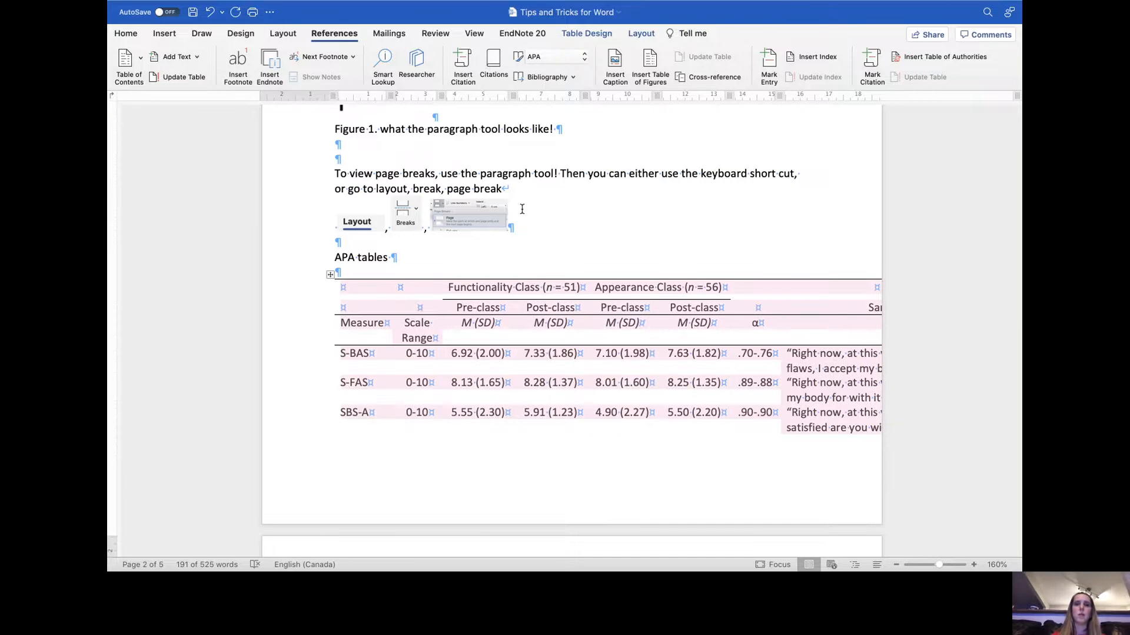
left_click(126, 33)
left_click(530, 76)
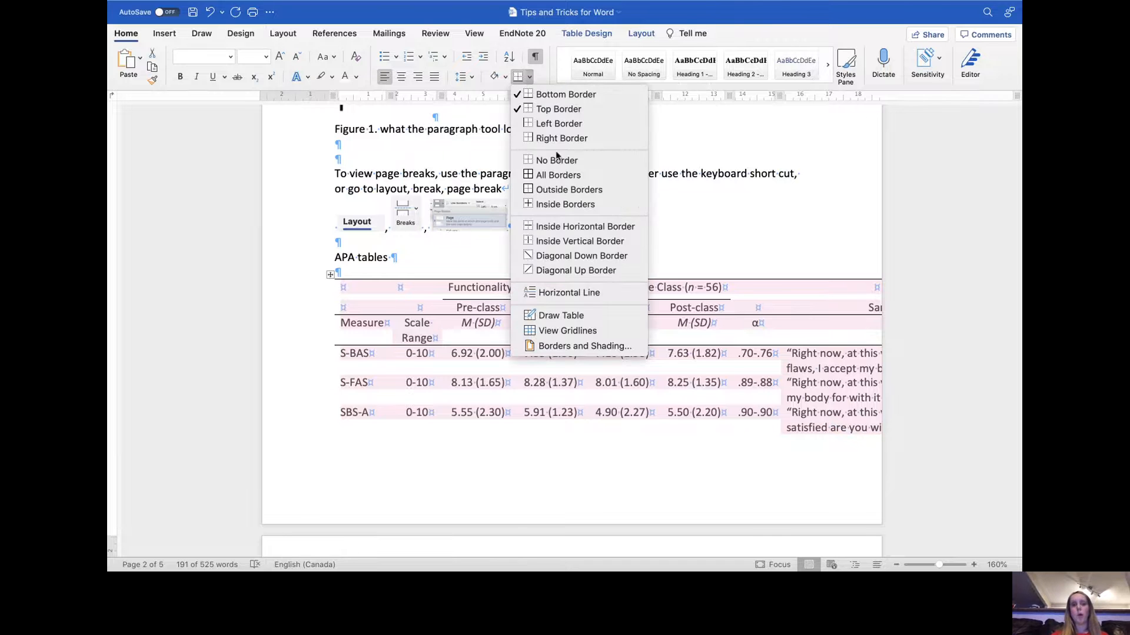
left_click(562, 176)
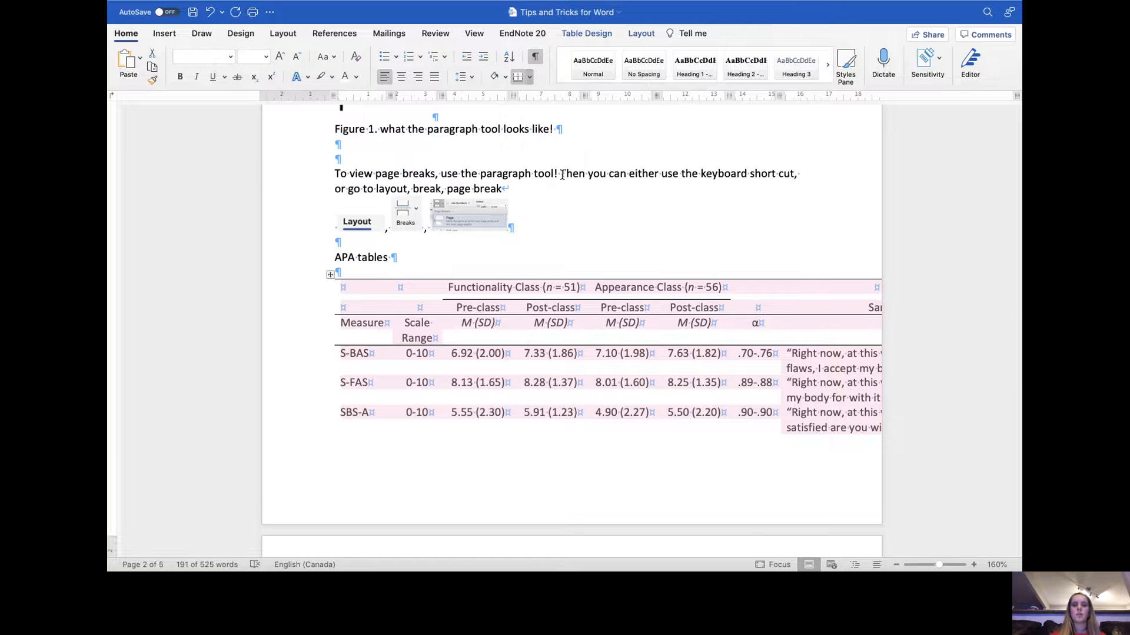
- Drag the table left beyond the text margin
scroll(603, 271, "down", 10)
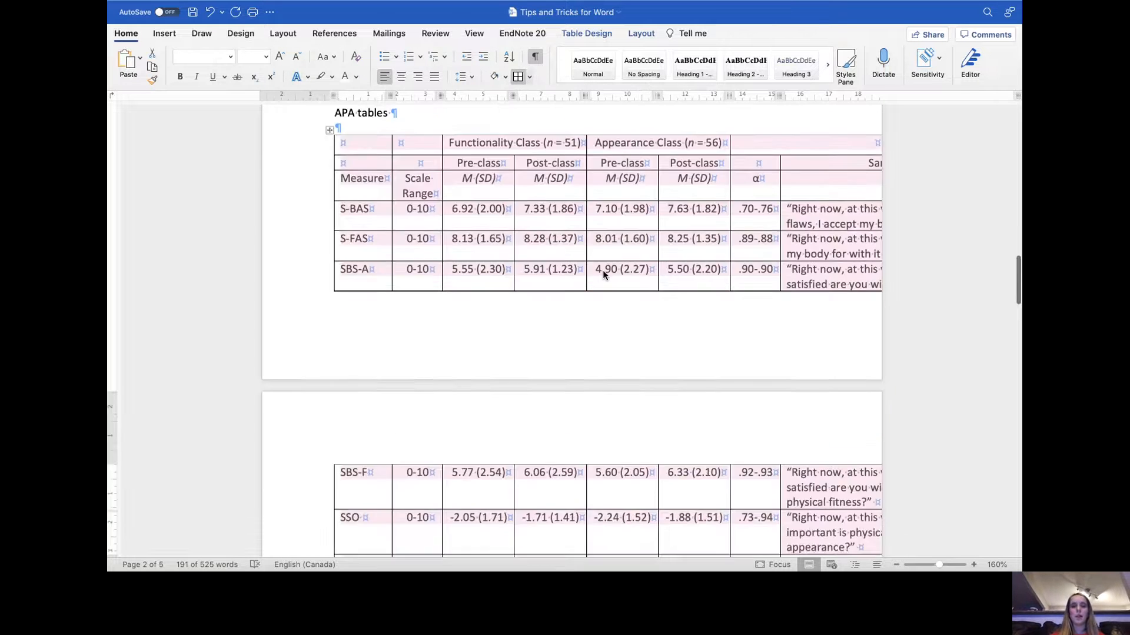
scroll(603, 271, "up", 10)
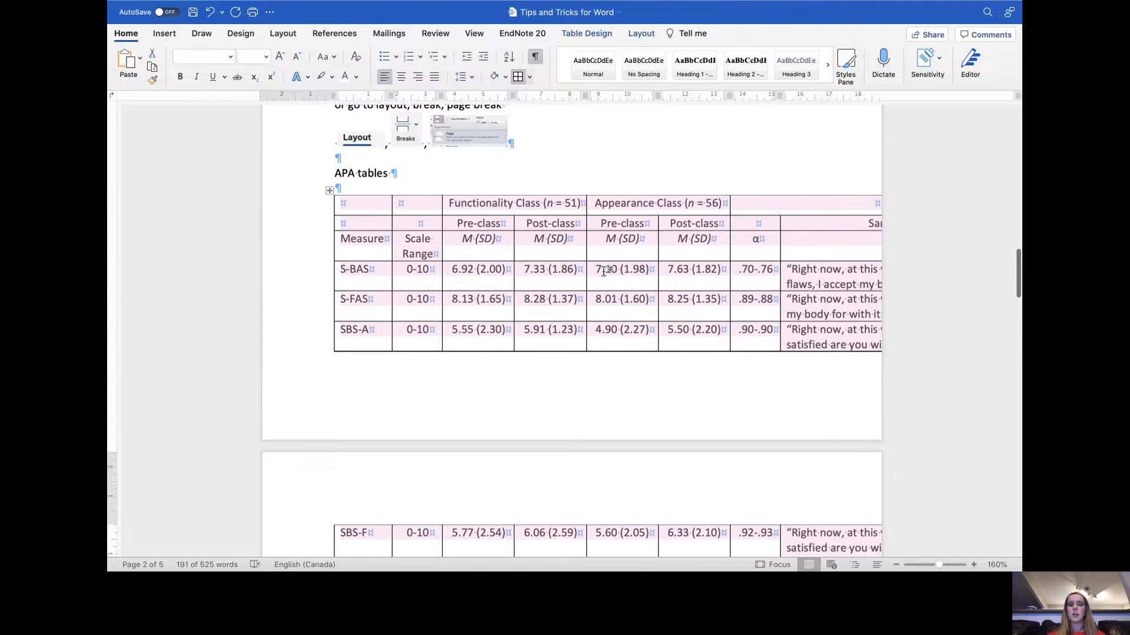
left_click(632, 184)
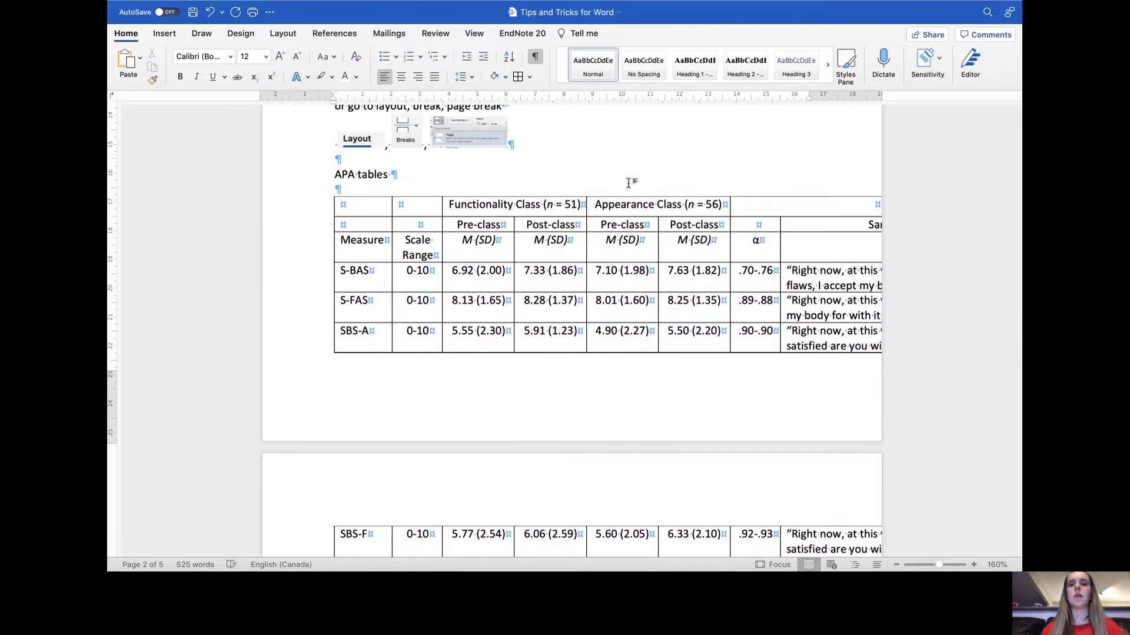
scroll(679, 267, "down", 1)
scroll(679, 267, "up", 2)
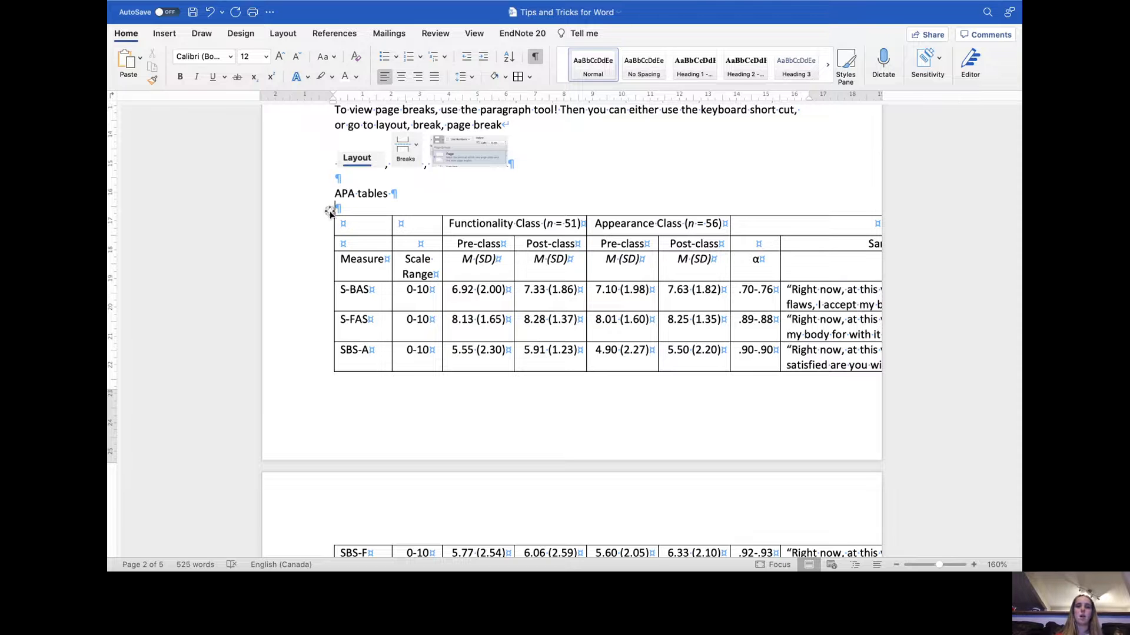
left_click_drag(330, 212, 323, 202)
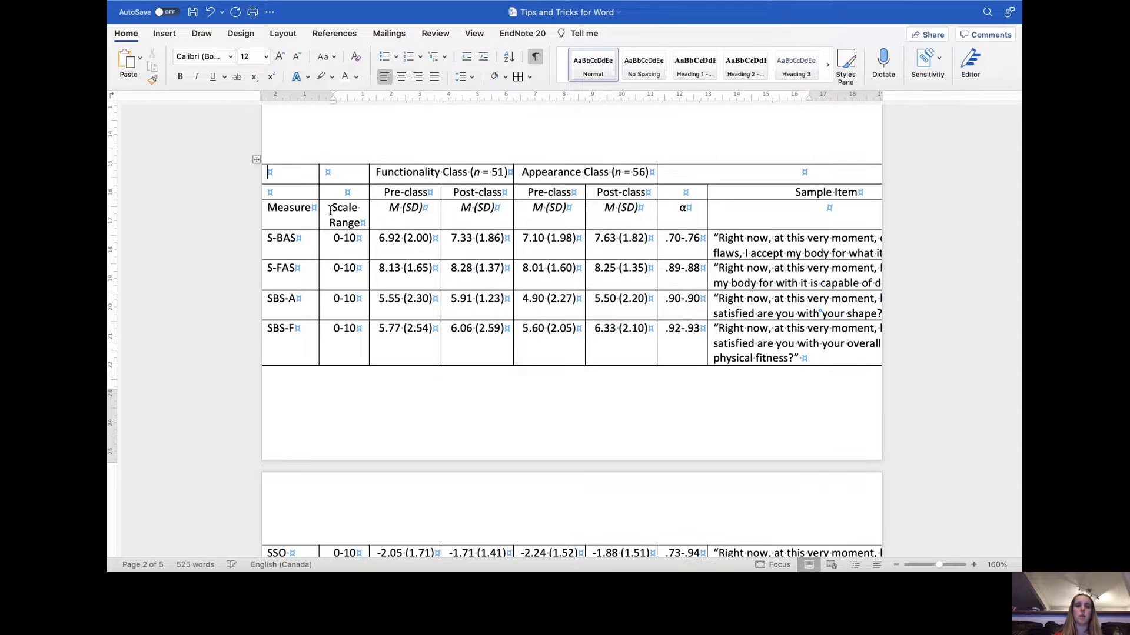
- Select the whole table and AutoFit it to the window width
left_click(258, 160)
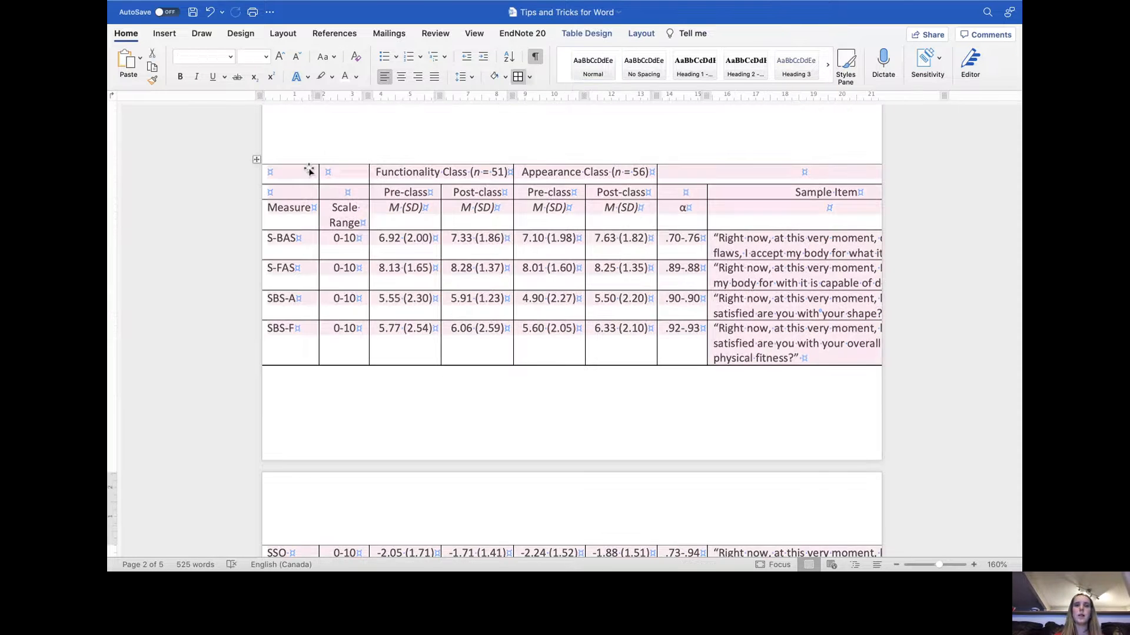
scroll(396, 185, "up", 5)
scroll(394, 192, "up", 3)
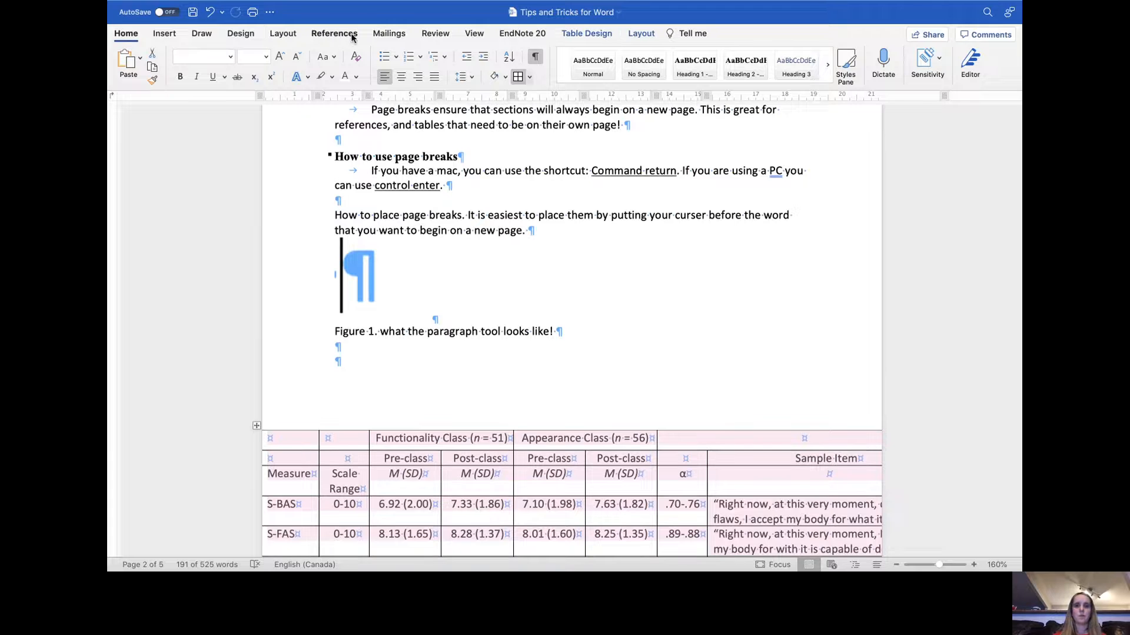
left_click(656, 37)
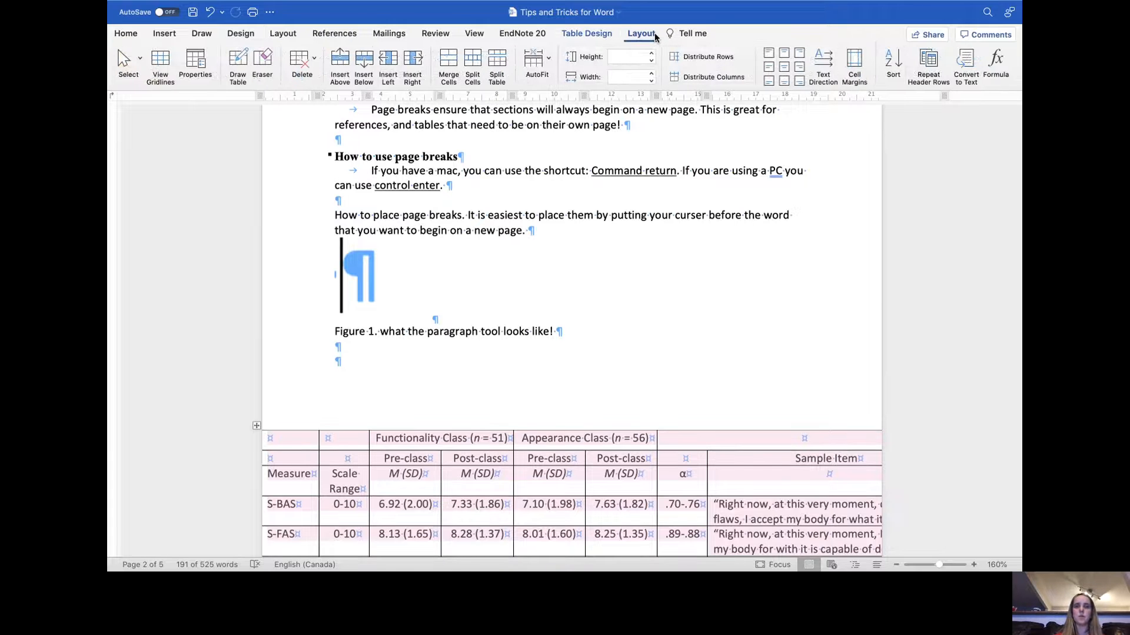
left_click(546, 59)
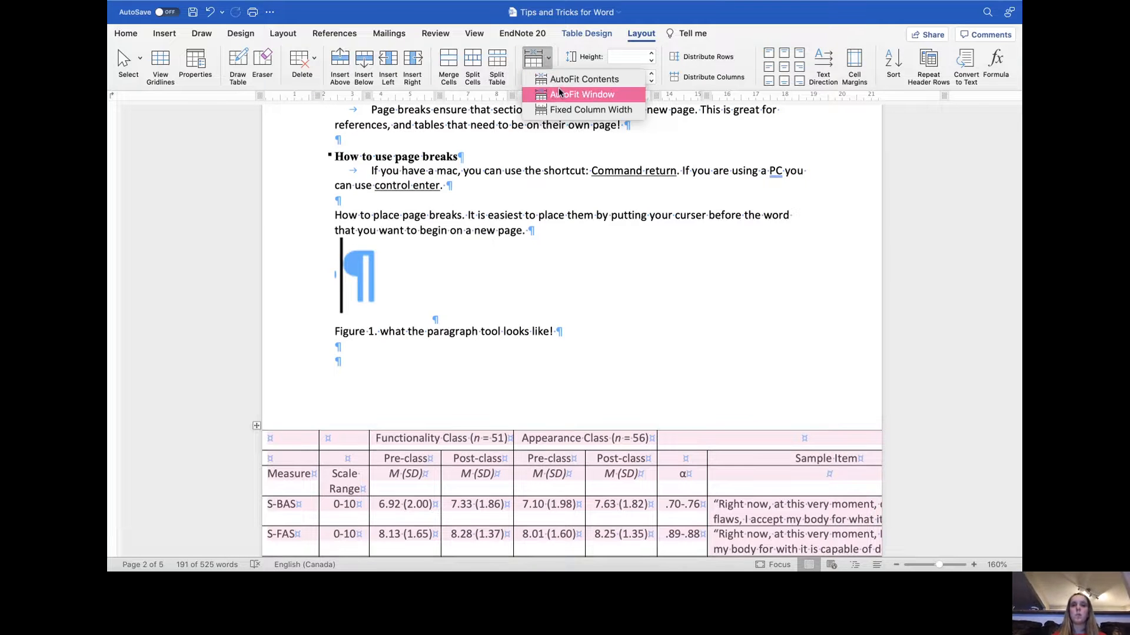
left_click(590, 95)
scroll(599, 392, "down", 5)
scroll(599, 394, "down", 4)
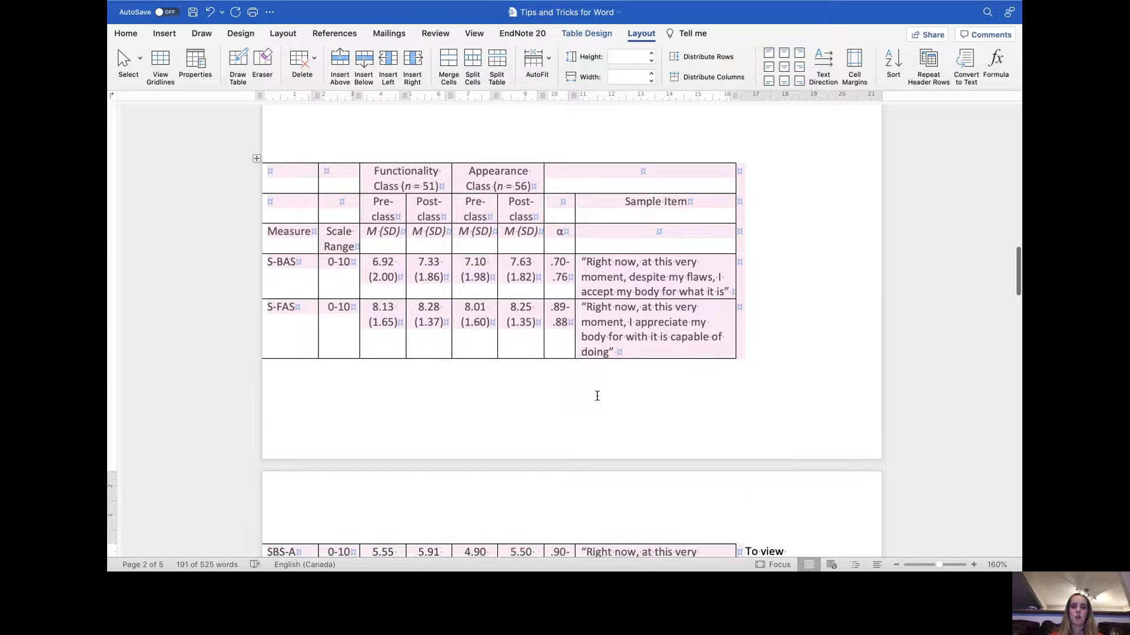
left_click(593, 396)
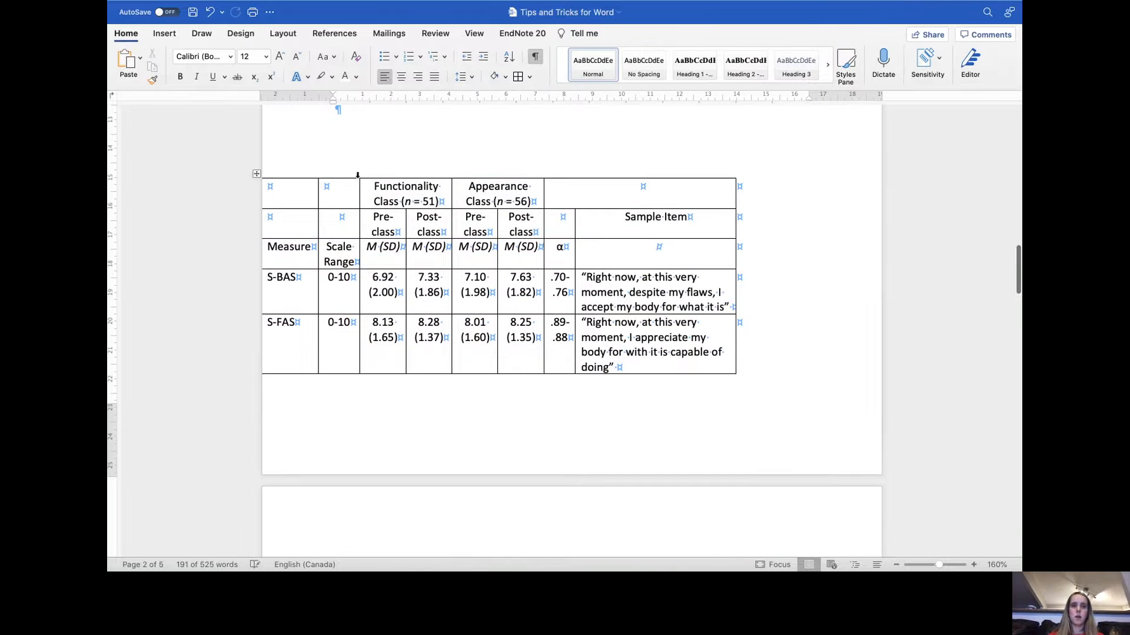
- Move the table so its left edge lines up with the text margin
scroll(365, 177, "up", 1)
left_click_drag(257, 199, 363, 197)
scroll(383, 272, "up", 7)
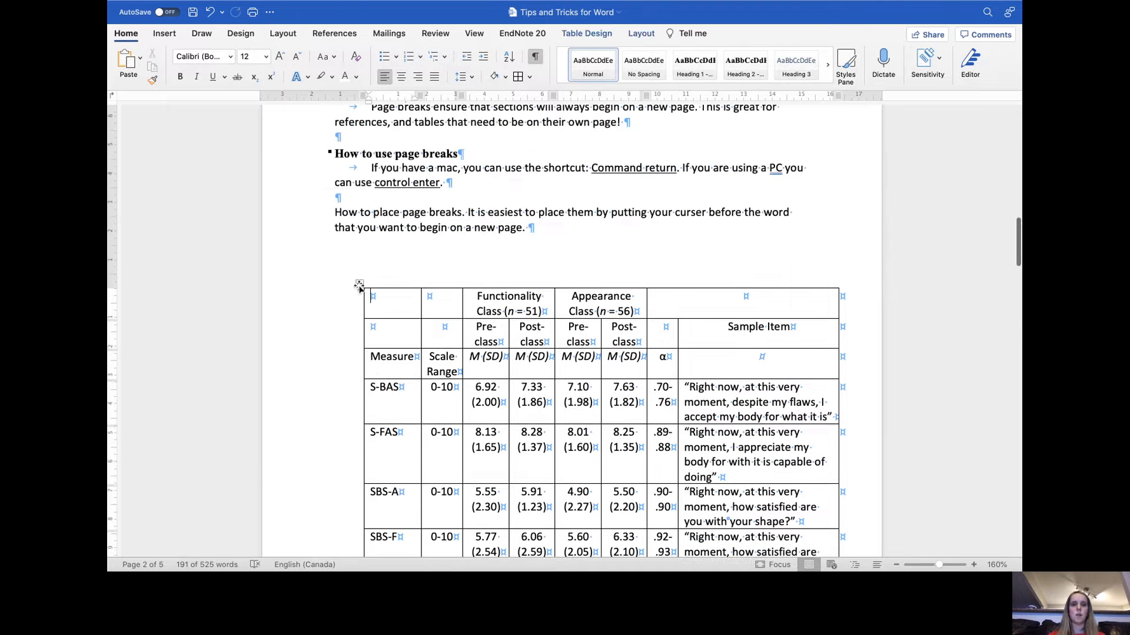
left_click_drag(360, 284, 329, 284)
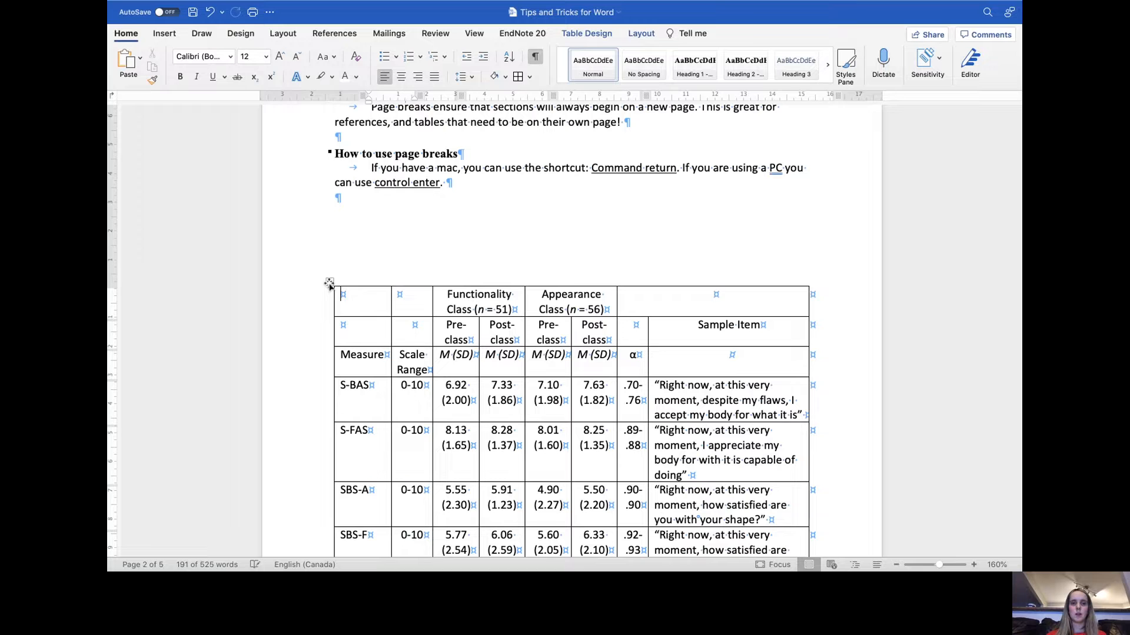
- Delete the empty paragraph above the table
left_click(451, 260)
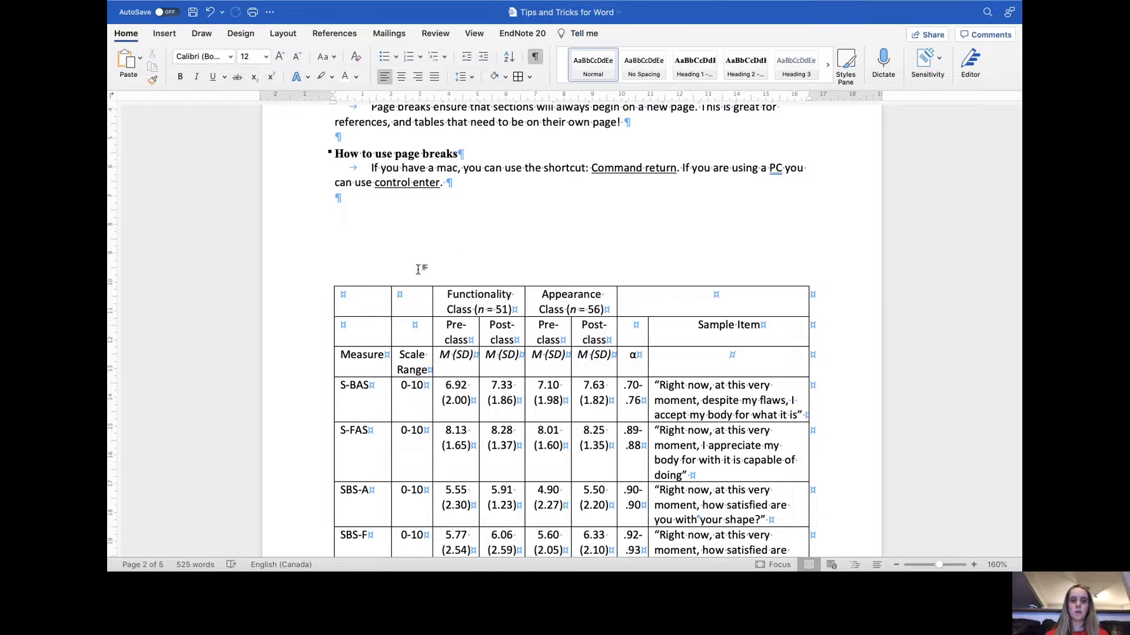
key("BackSpace")
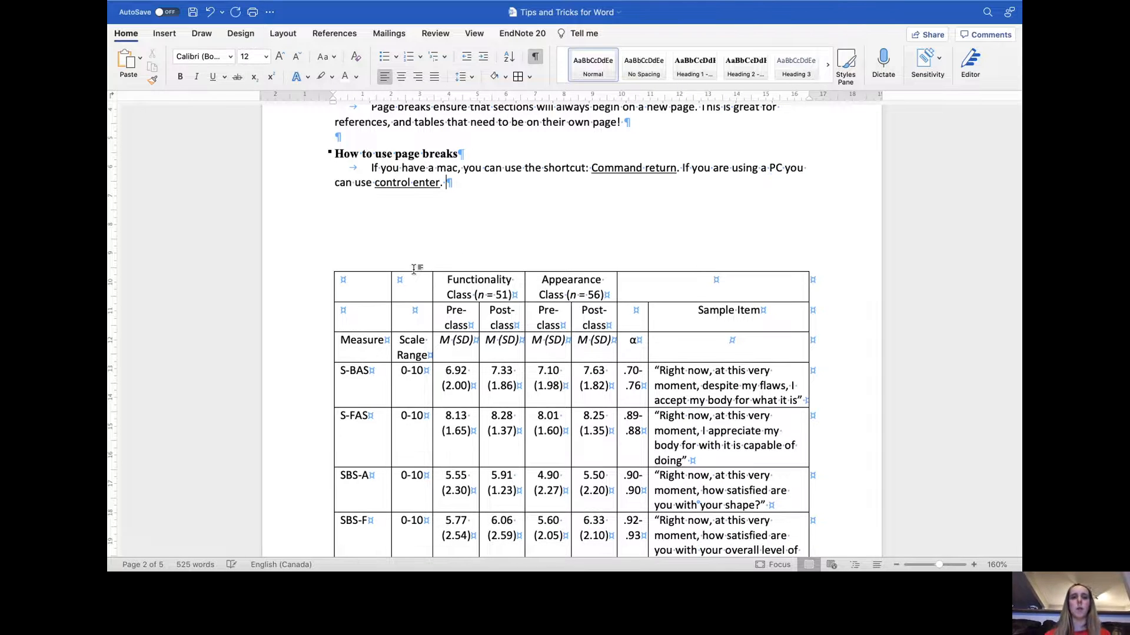
key("Left")
key("Left")
key("Left")
key("Left")
key("Left")
key("Left")
key("Left")
key("Left")
key("Left")
key("Left")
key("Left")
key("Left")
key("BackSpace")
type("n")
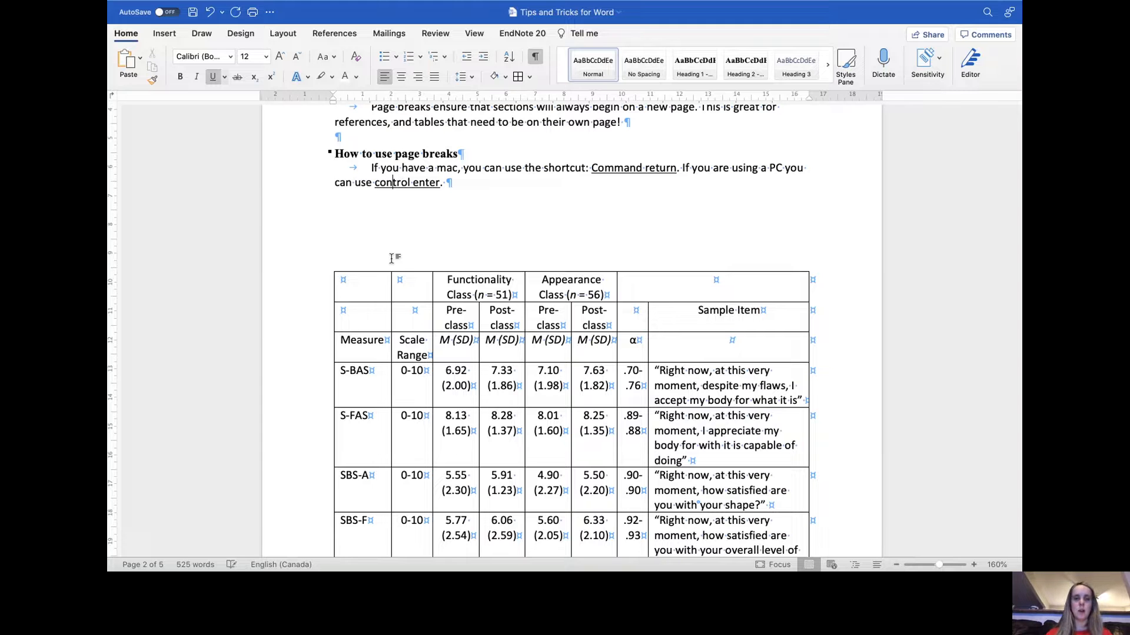
- Insert a page break before 'How to place page breaks' so that text and the table start on a new page
key("Home")
left_click(495, 196)
scroll(495, 196, "down", 10)
scroll(494, 197, "up", 12)
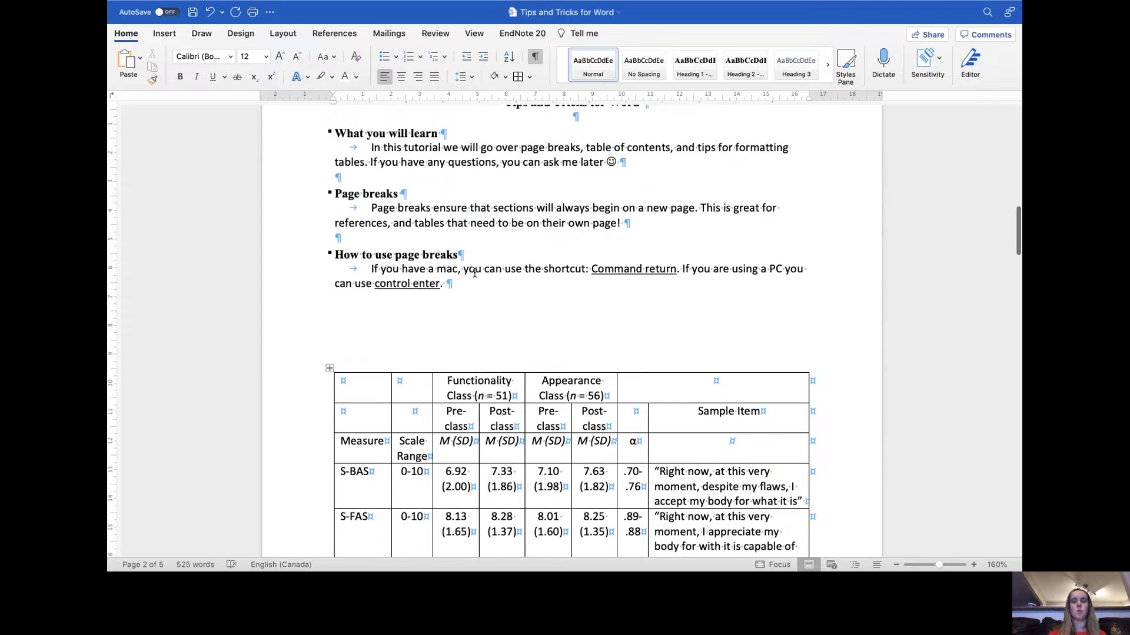
key("super+Return")
scroll(454, 389, "down", 10)
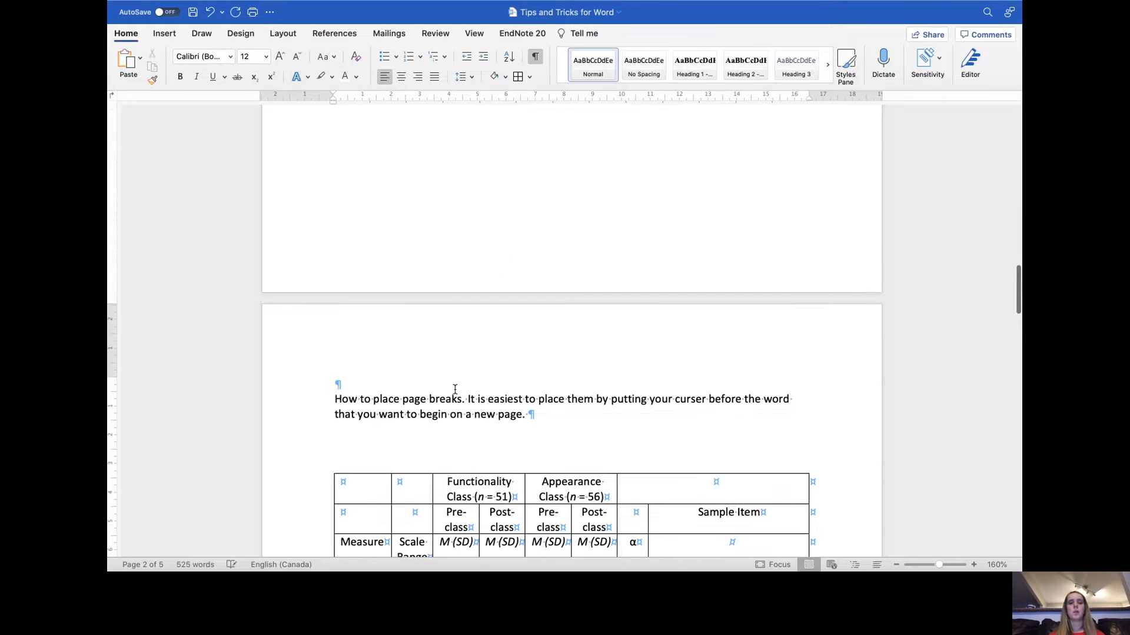
scroll(455, 389, "up", 8)
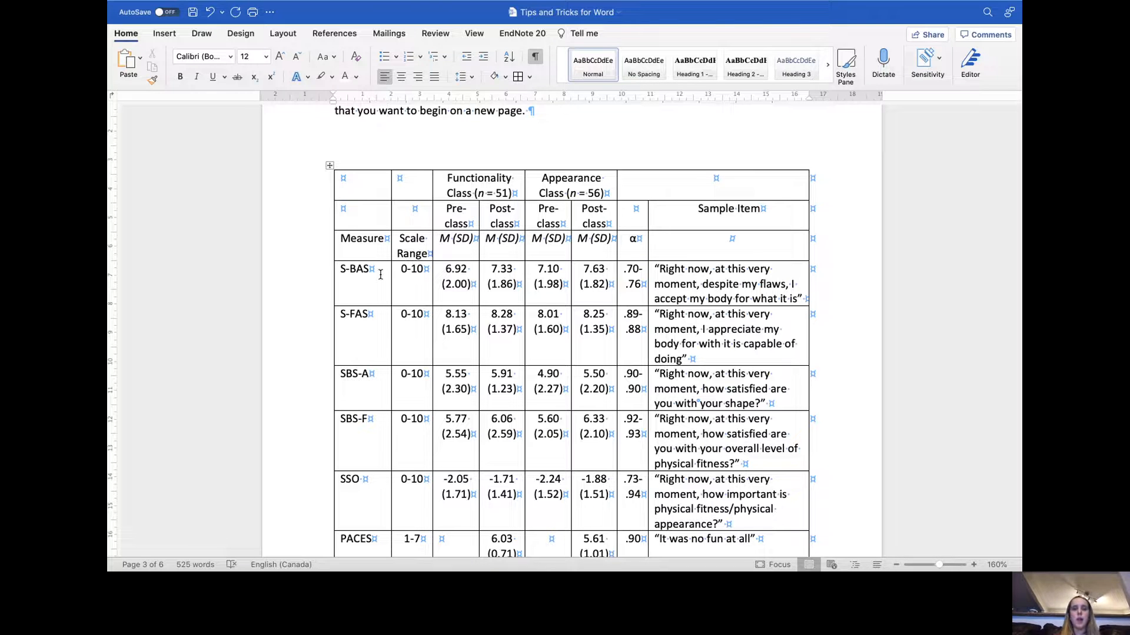
- In the S-BAS cell, add S-FAS and SBS-A on new lines separated by empty lines
left_click_drag(366, 288, 704, 438)
left_click(703, 334)
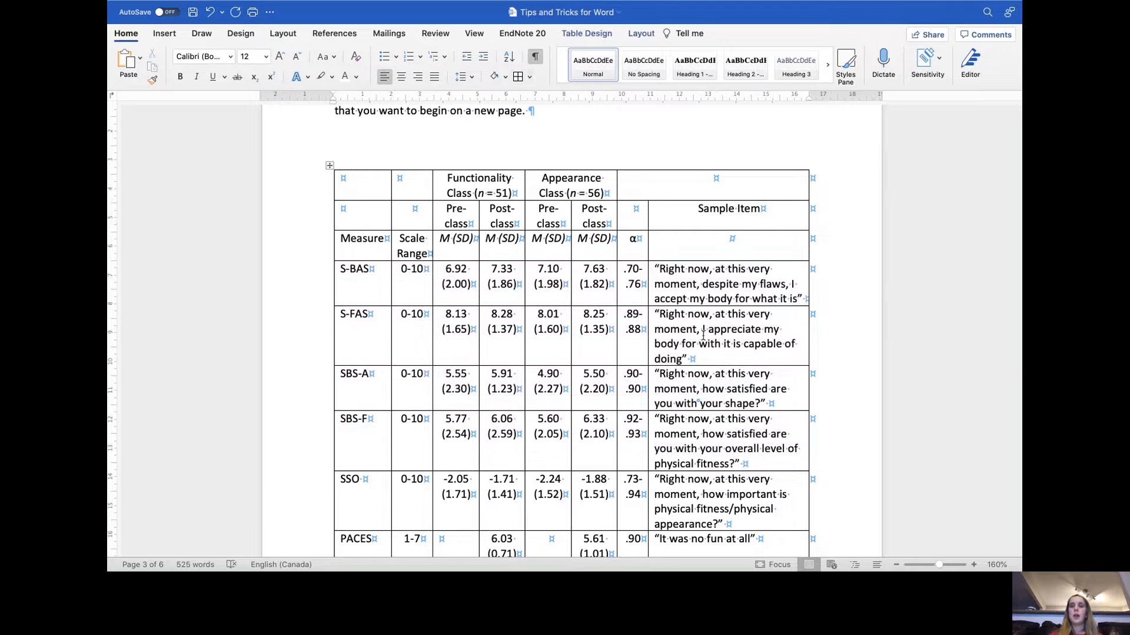
left_click(375, 275)
key("Return")
key("Return")
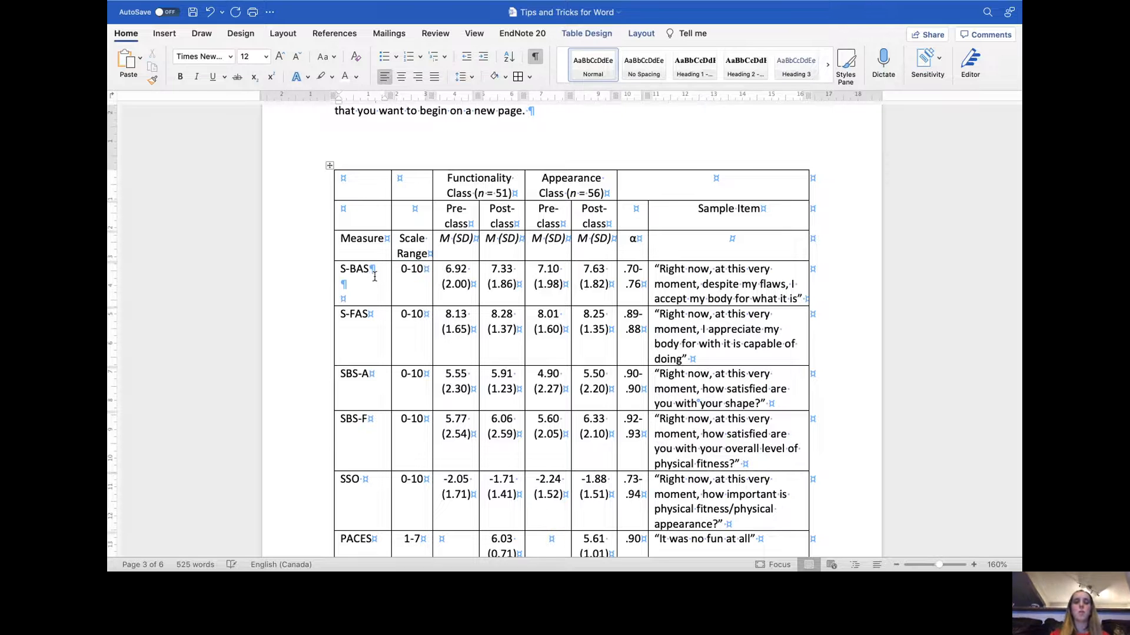
key("Return")
type("sF")
key("BackSpace")
key("BackSpace")
type("S-FAS")
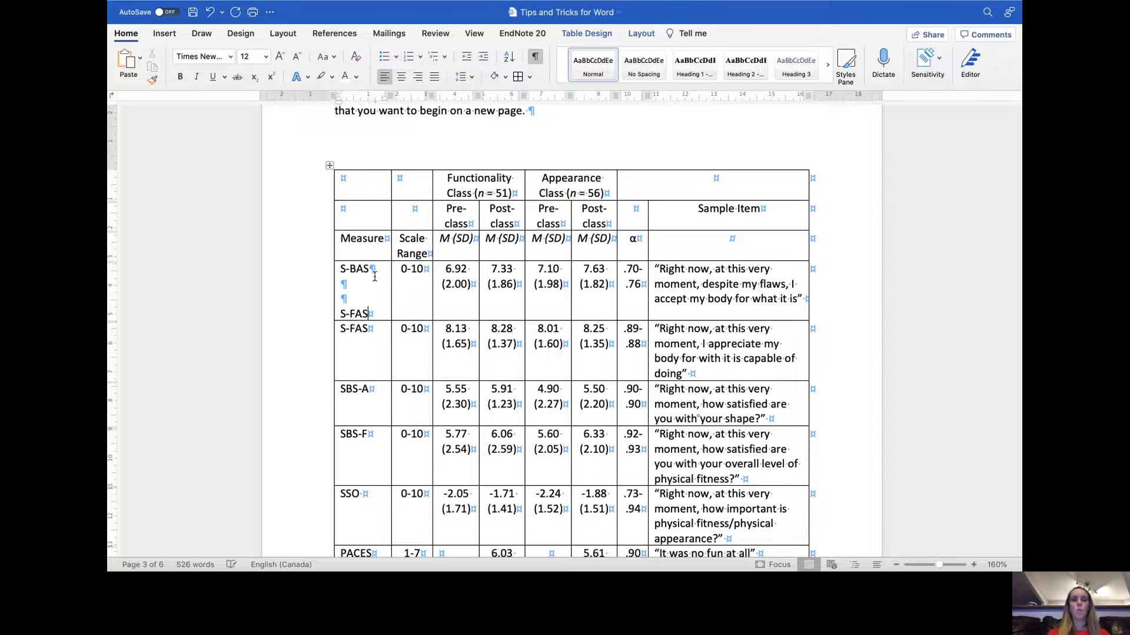
key("Return")
key("Return")
type("SBS-A")
- Insert three empty lines after 0-10 in the S-BAS row's Scale Range cell
left_click(417, 291)
key("Return")
key("Return")
key("Return")
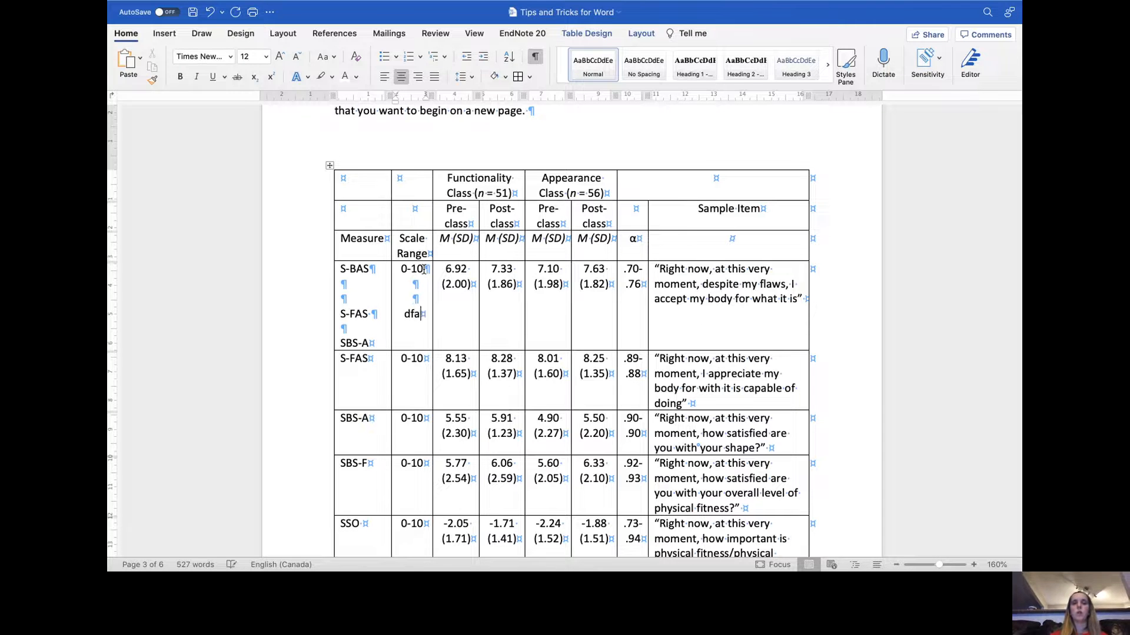
key("super+l")
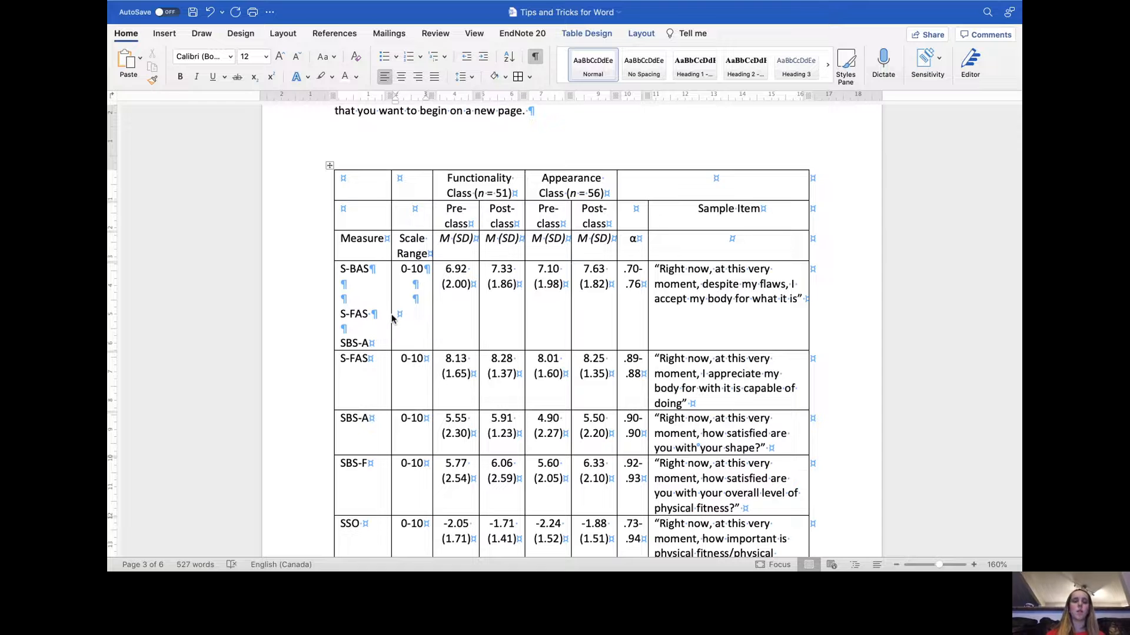
- Delete the SBS-A and S-FAS entries from the S-BAS Measure cell
left_click_drag(385, 339, 349, 337)
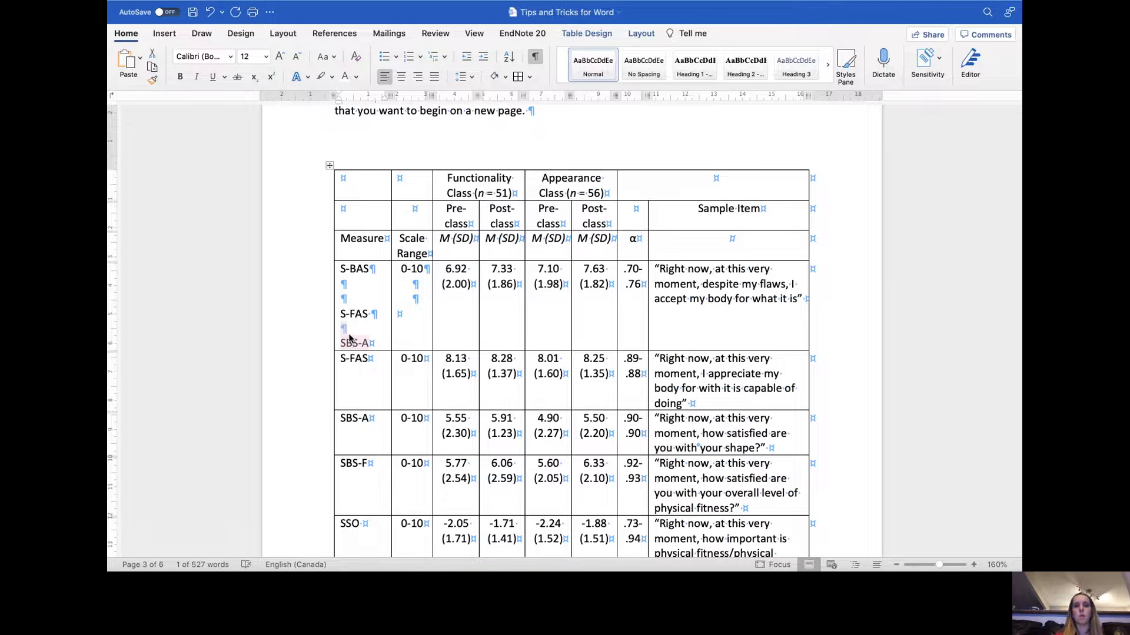
key("BackSpace")
key("BackSpace")
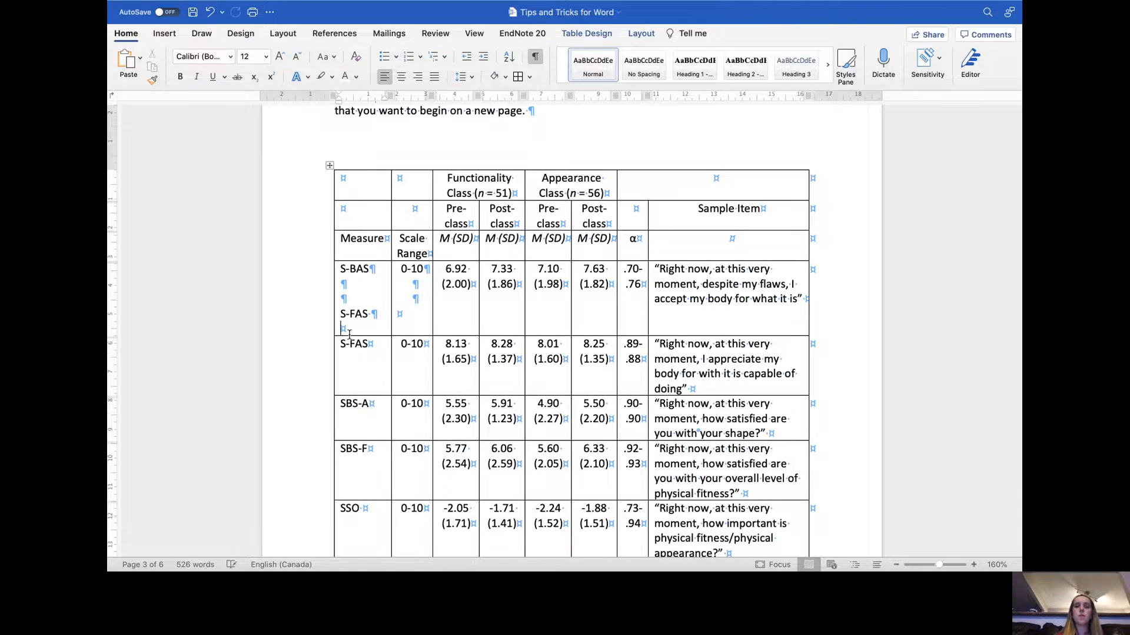
left_click_drag(359, 323, 341, 314)
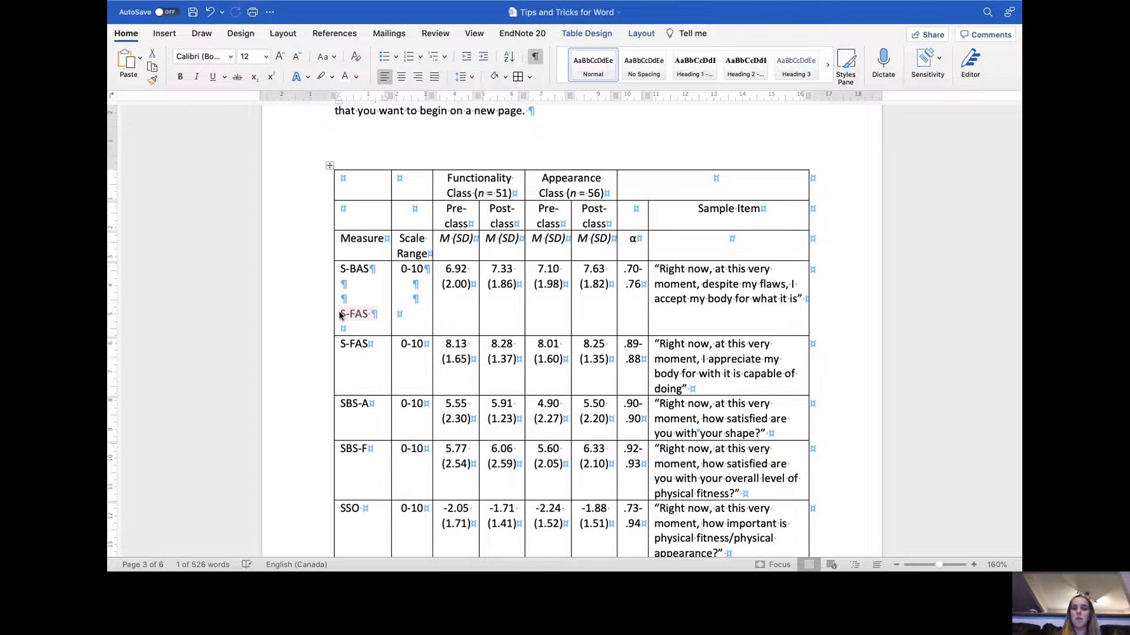
key("BackSpace")
left_click(676, 297)
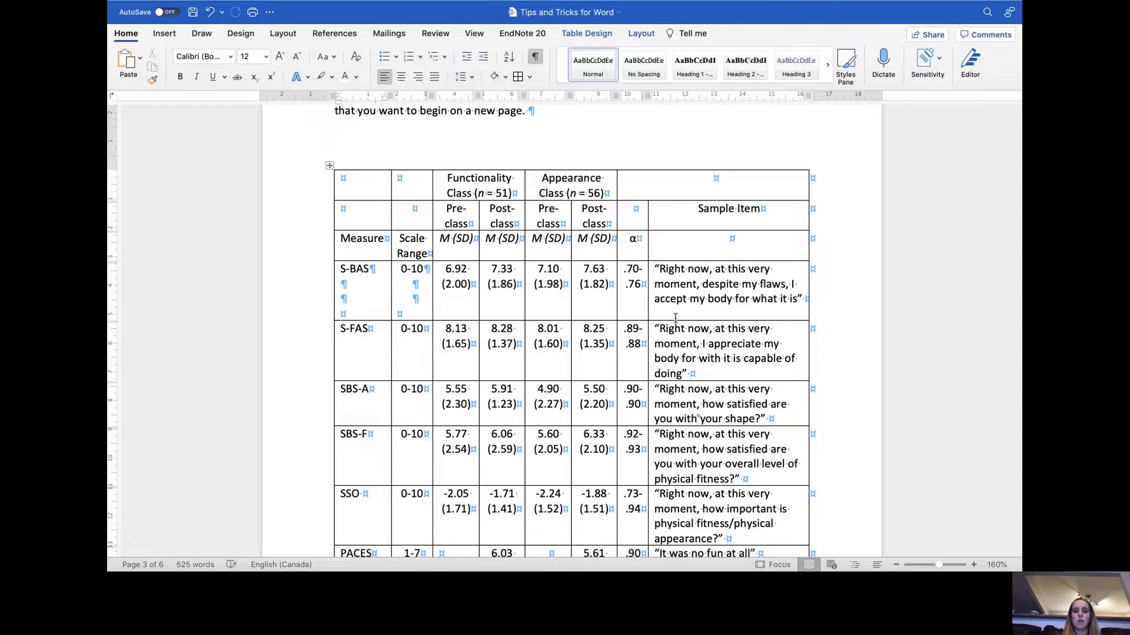
- Remove the extra empty lines from the S-BAS Measure and Scale Range cells
left_click(374, 312)
key("BackSpace")
key("BackSpace")
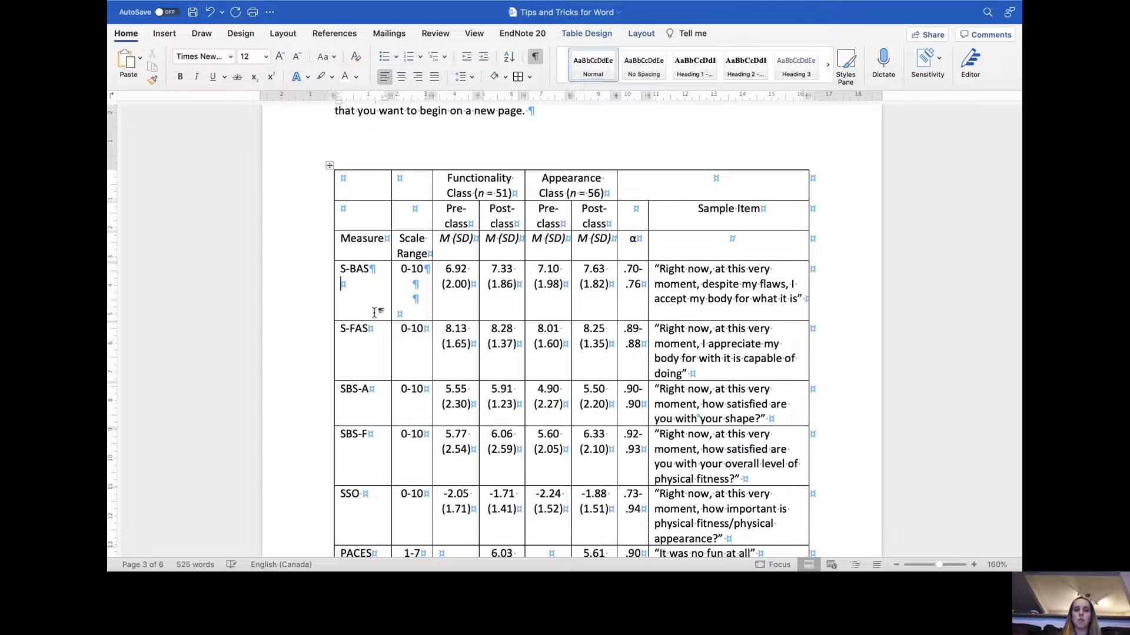
key("BackSpace")
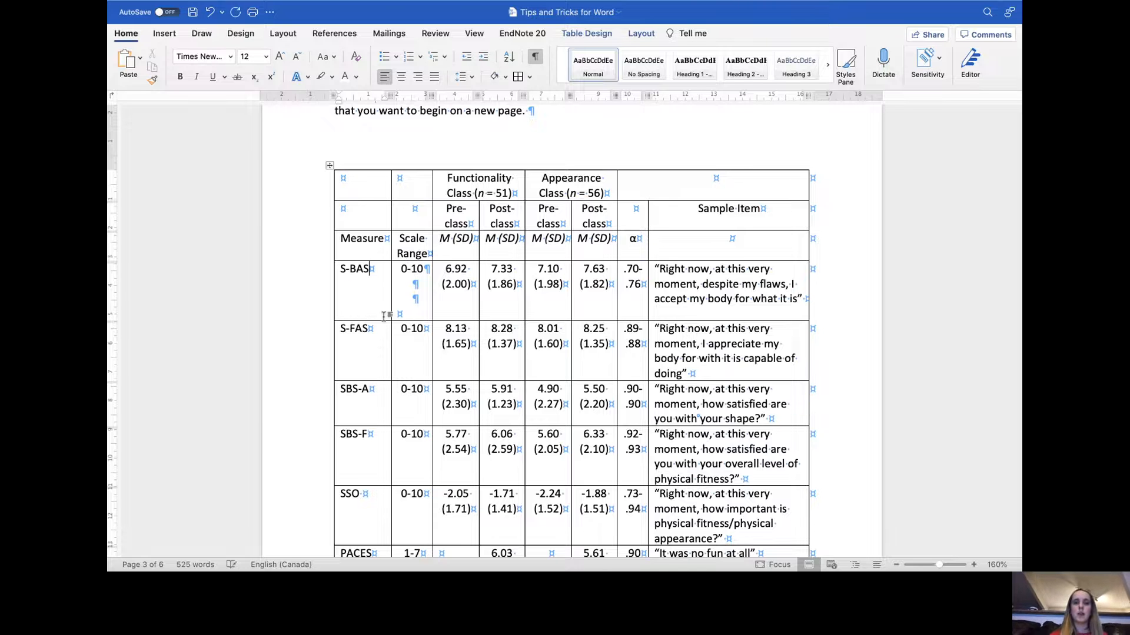
left_click(415, 314)
key("BackSpace")
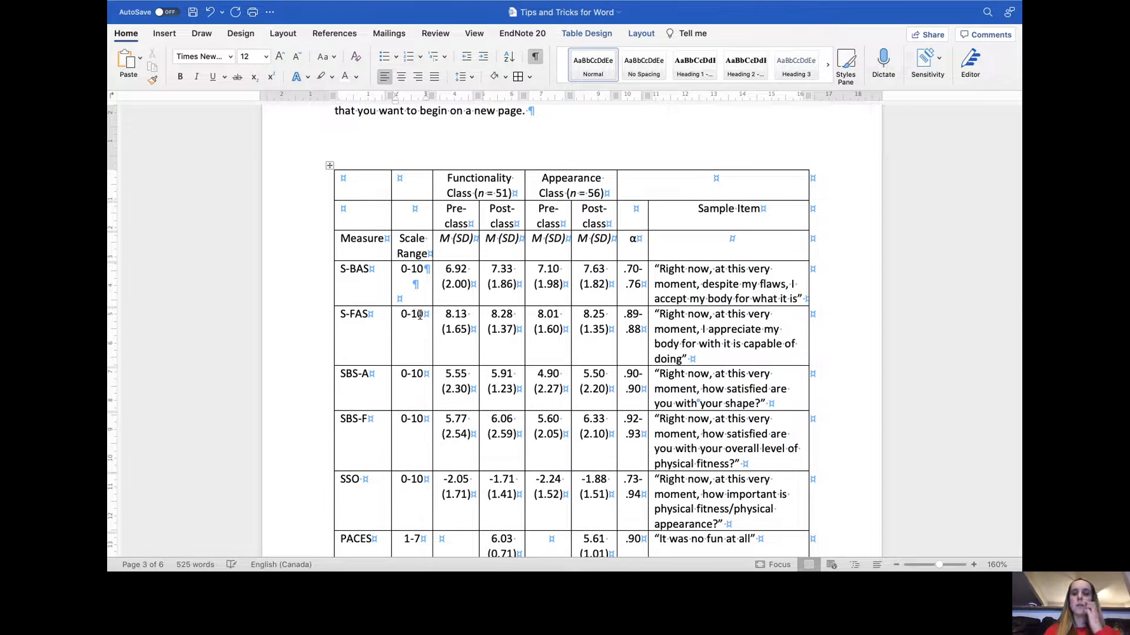
- Select the whole table and remove all of its borders
scroll(457, 148, "up", 1)
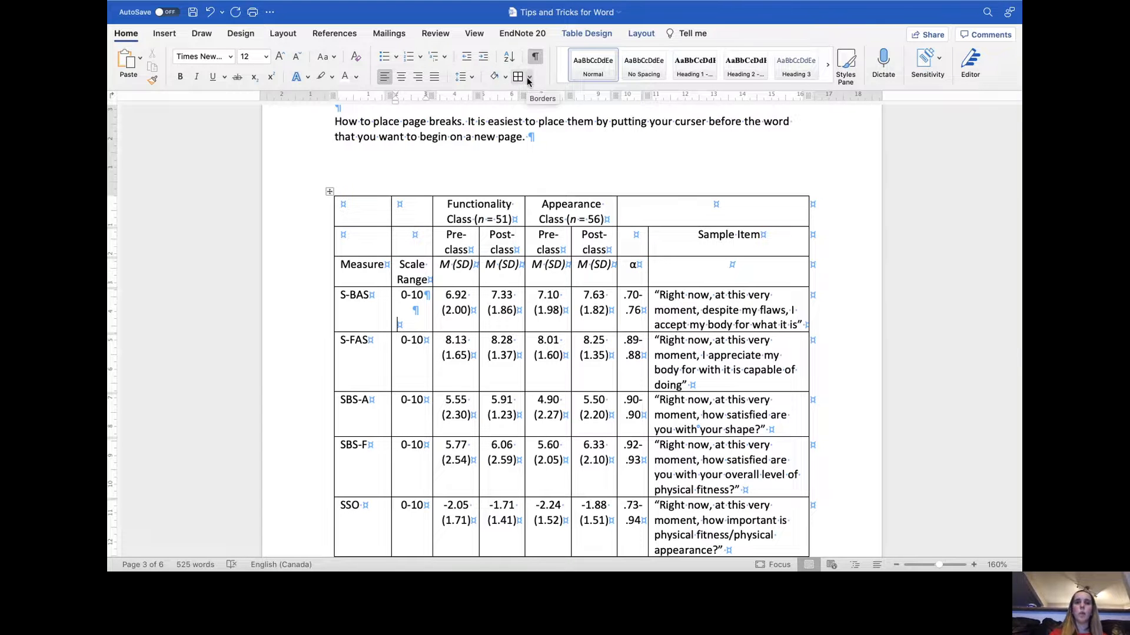
left_click(330, 191)
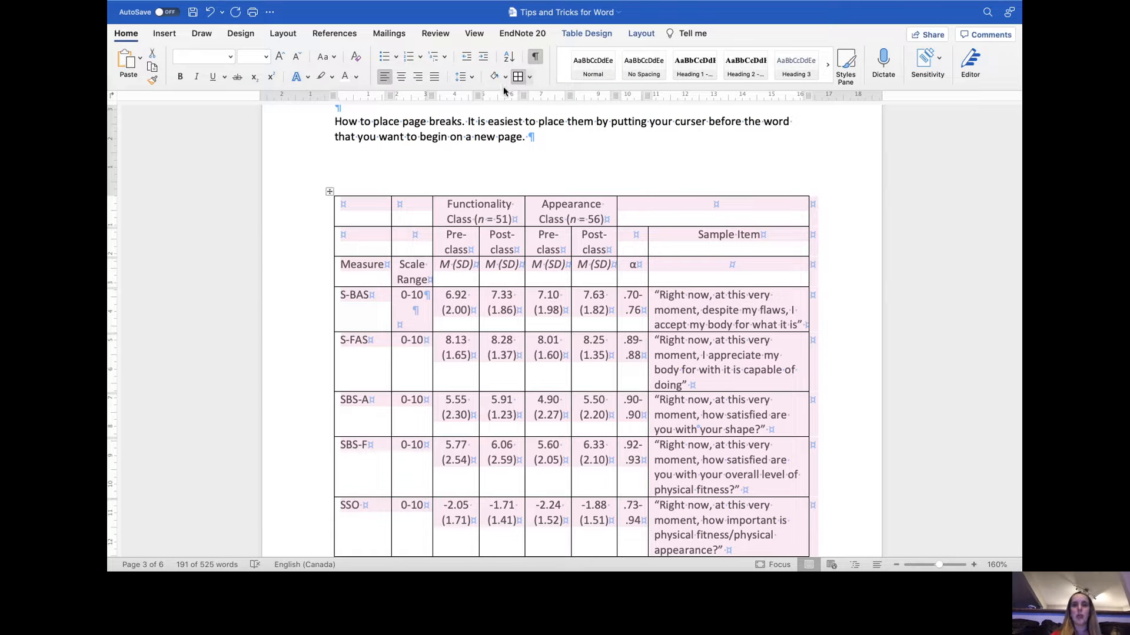
left_click(530, 77)
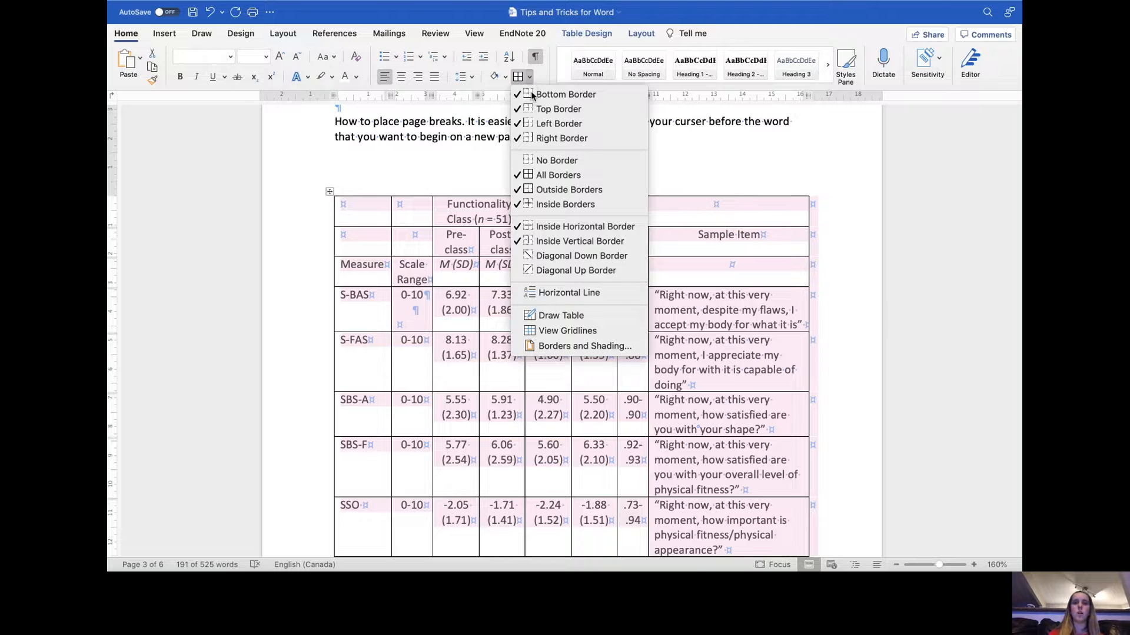
left_click(558, 159)
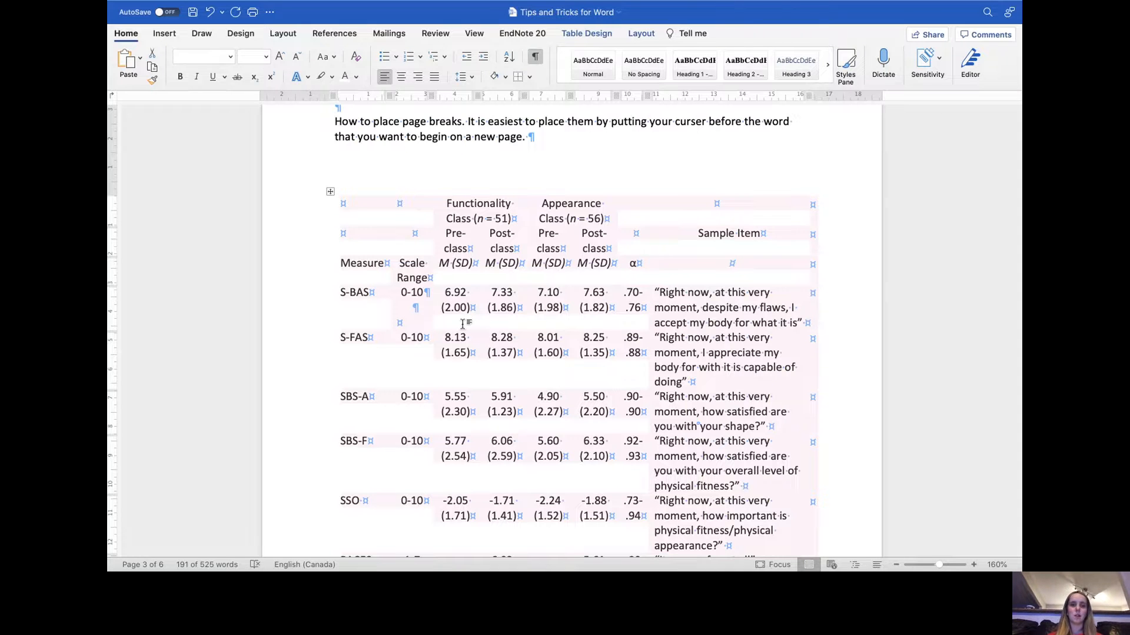
- Turn on View Gridlines to show the borderless table's cell outlines
left_click(530, 76)
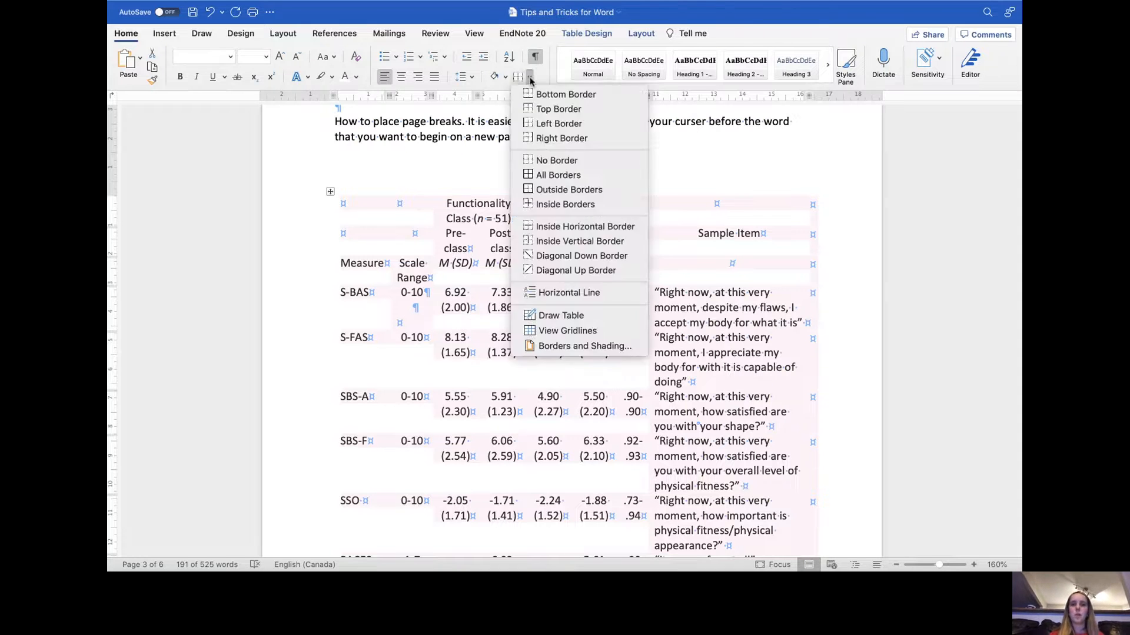
left_click(577, 331)
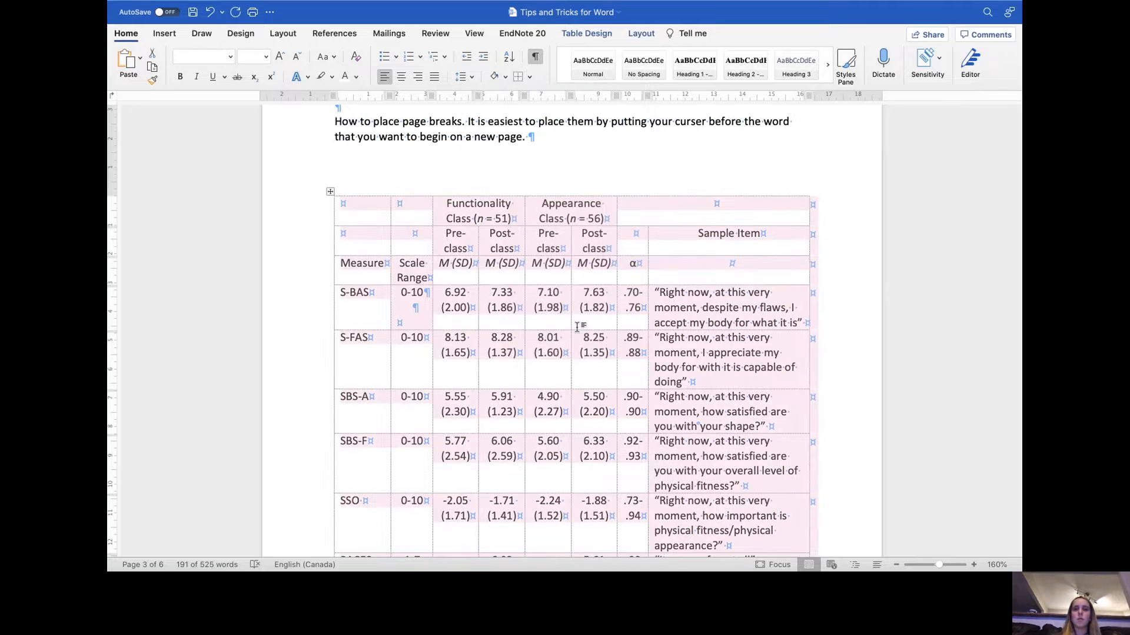
left_click(570, 155)
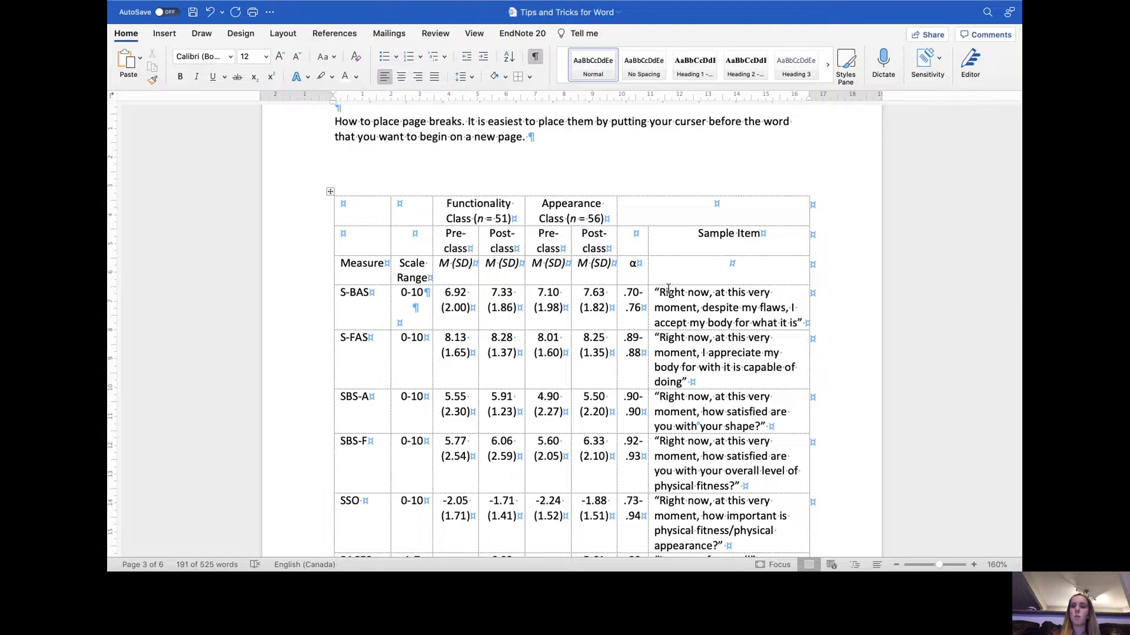
- Add a top border to the table's first row
scroll(636, 281, "down", 1)
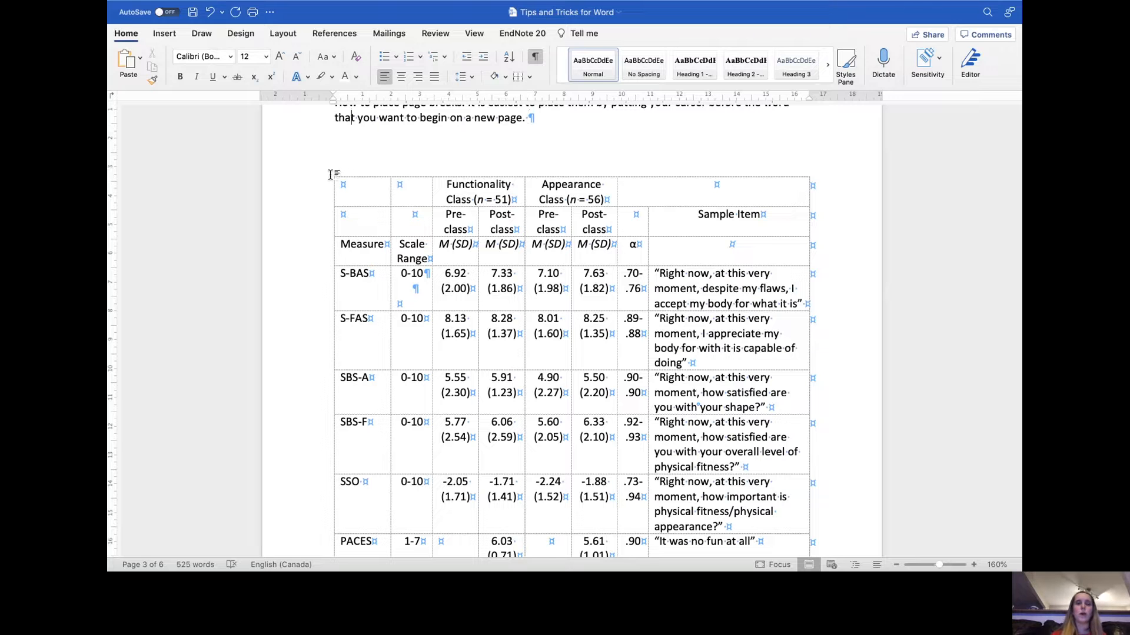
left_click(344, 174)
left_click(330, 174)
left_click(335, 166)
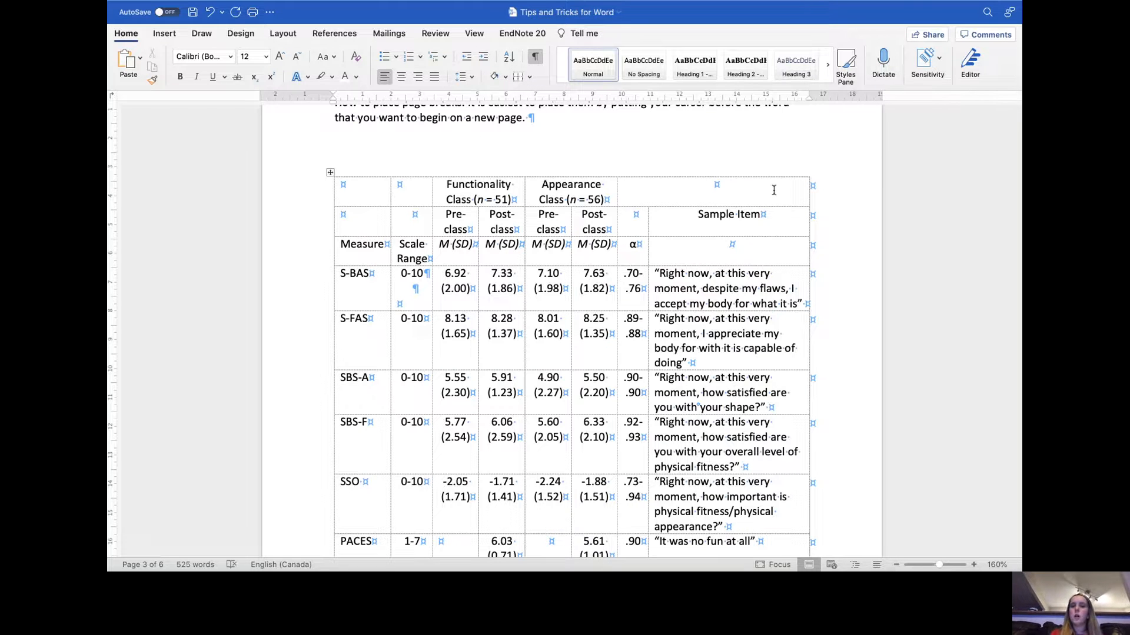
key("super+a")
left_click(588, 184)
left_click_drag(679, 184, 368, 184)
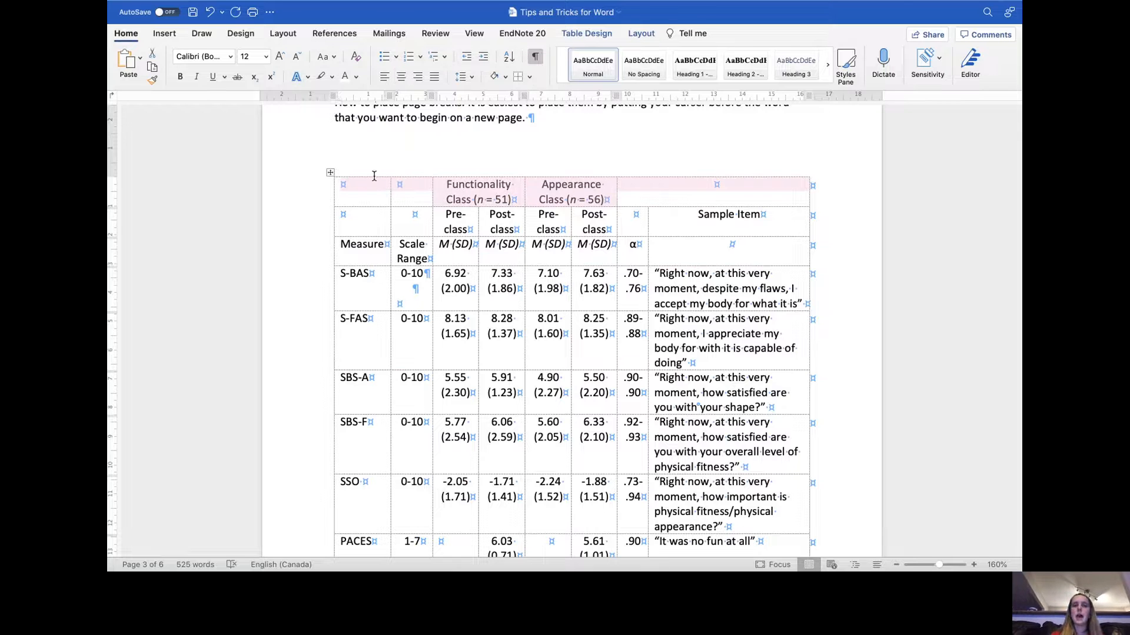
left_click(530, 78)
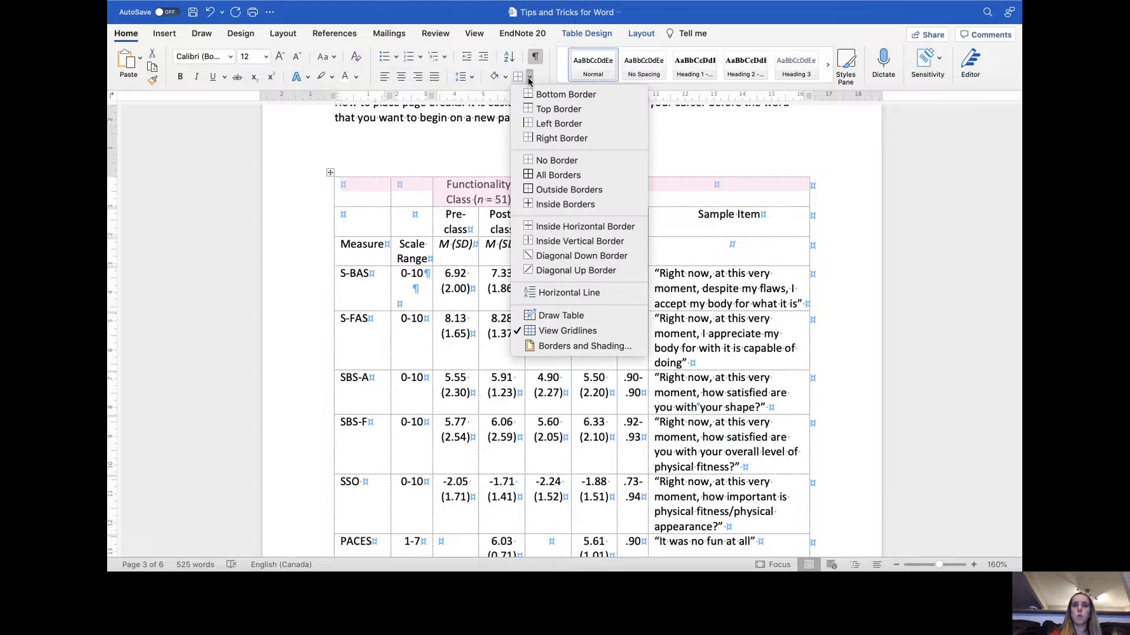
left_click(538, 109)
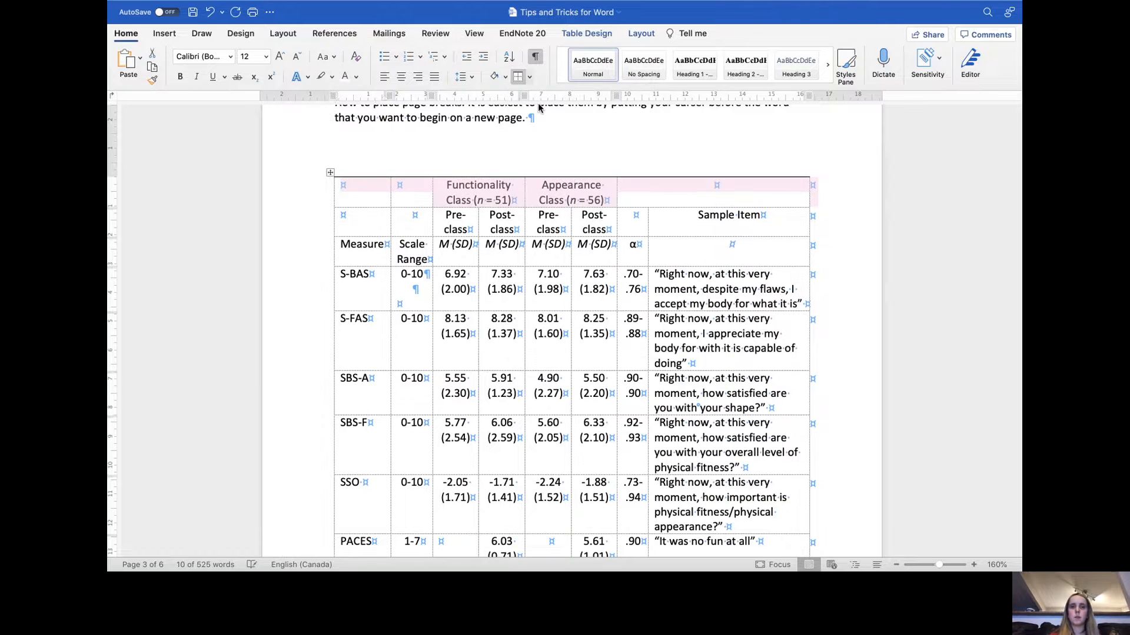
- Add a bottom border under the table's last row, Intention
left_click(547, 160)
scroll(589, 214, "down", 5)
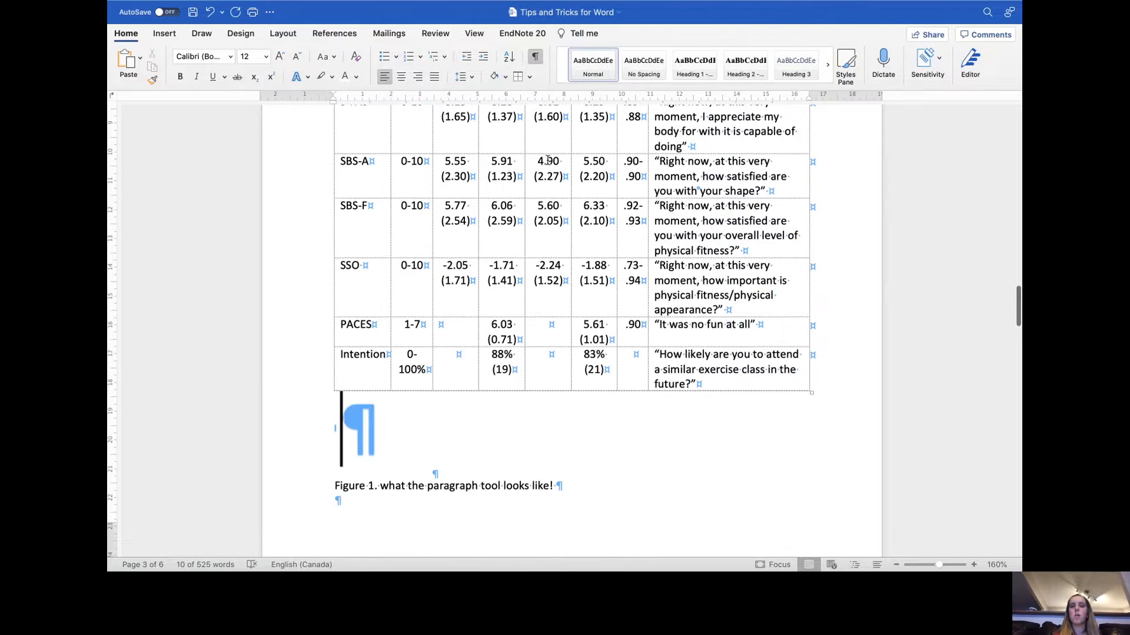
left_click_drag(740, 375, 382, 365)
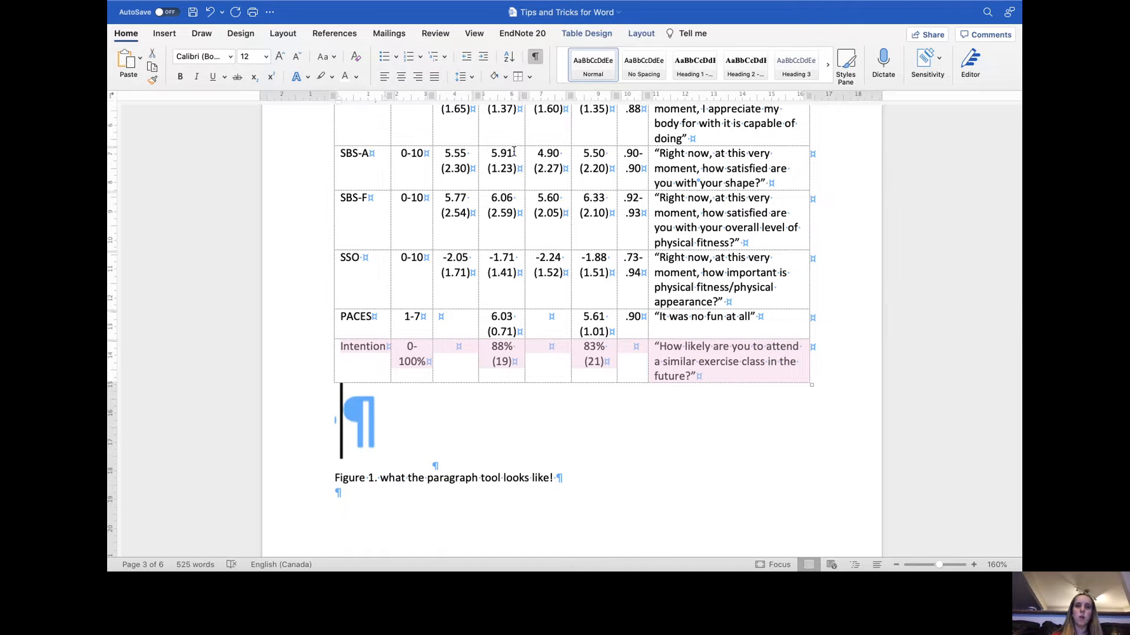
left_click(530, 77)
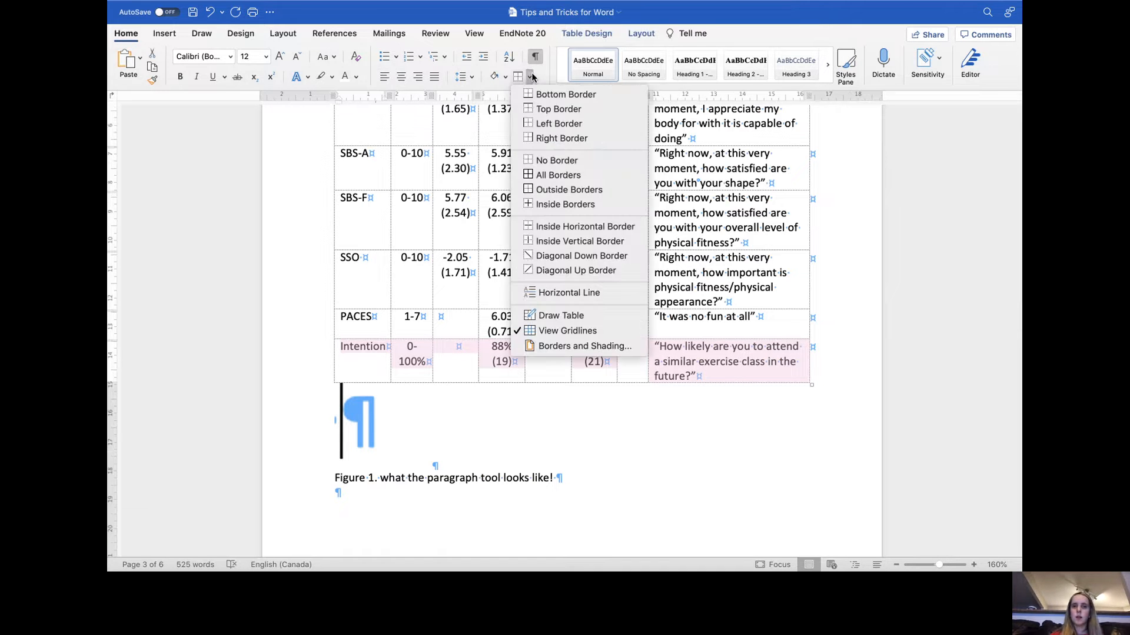
left_click(564, 94)
left_click(553, 103)
left_click(575, 503)
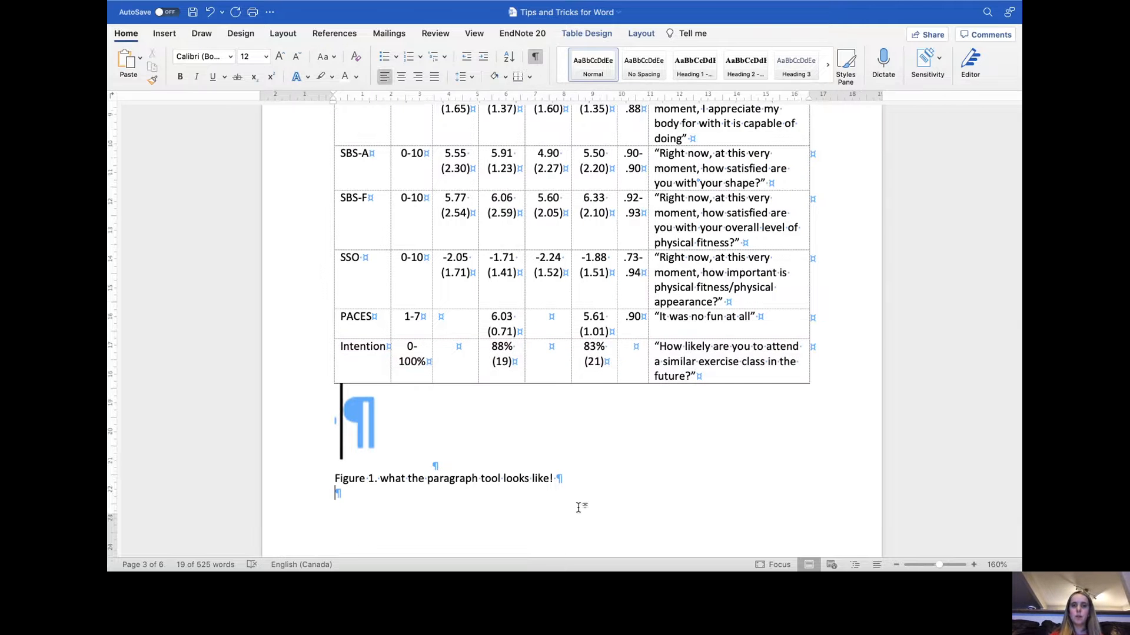
- Add a bottom border under the Pre-class/Post-class header row
scroll(577, 505, "up", 5)
scroll(579, 507, "up", 2)
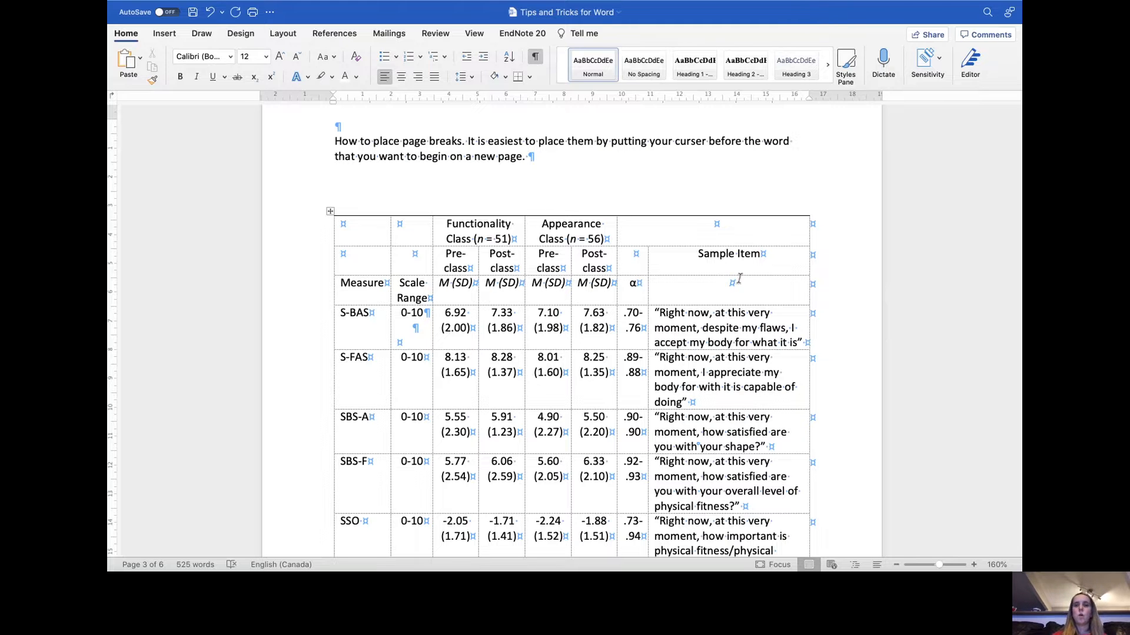
left_click_drag(770, 268, 373, 253)
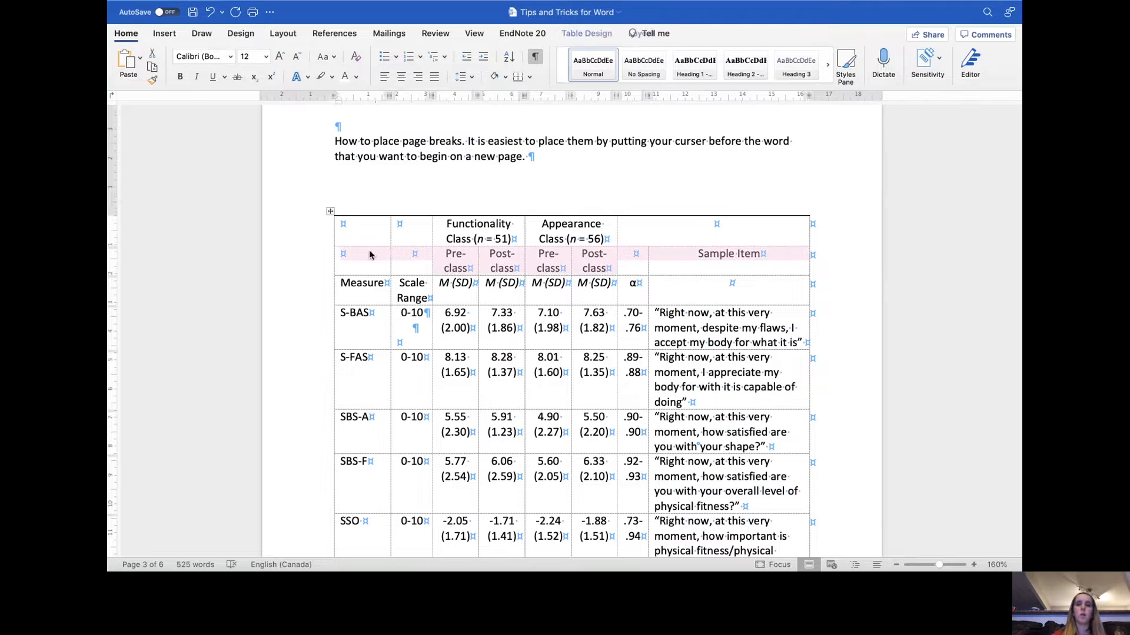
left_click(519, 78)
left_click(662, 251)
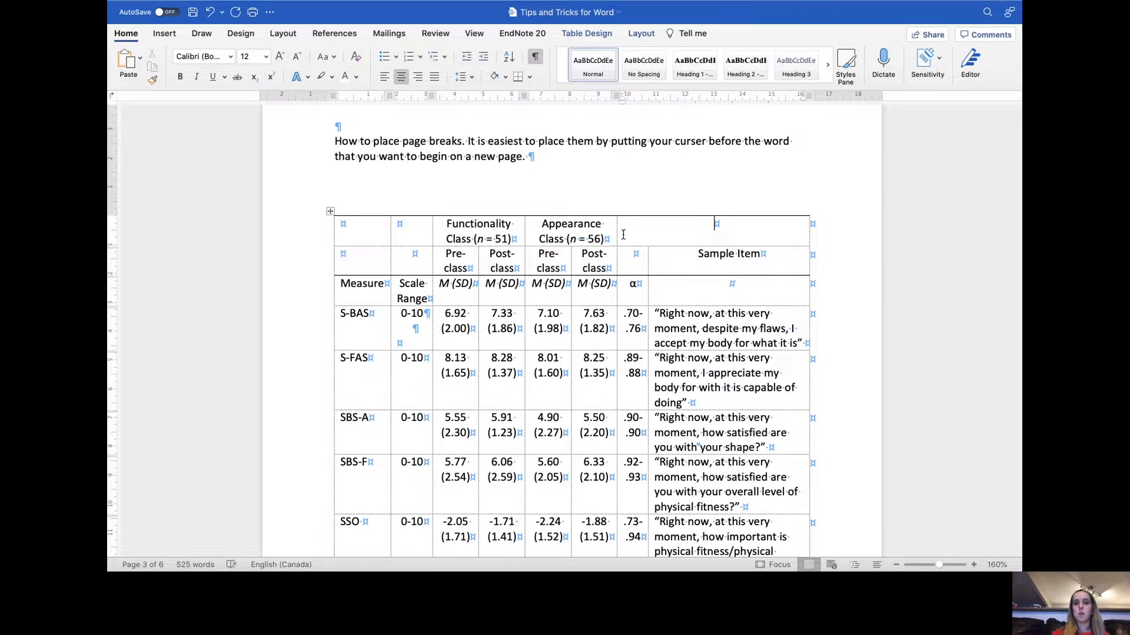
- Add a bottom border under the Functionality Class and Appearance Class header cells
mouse_move(613, 233)
left_mouse_down()
mouse_move(570, 237)
mouse_move(609, 235)
left_mouse_up()
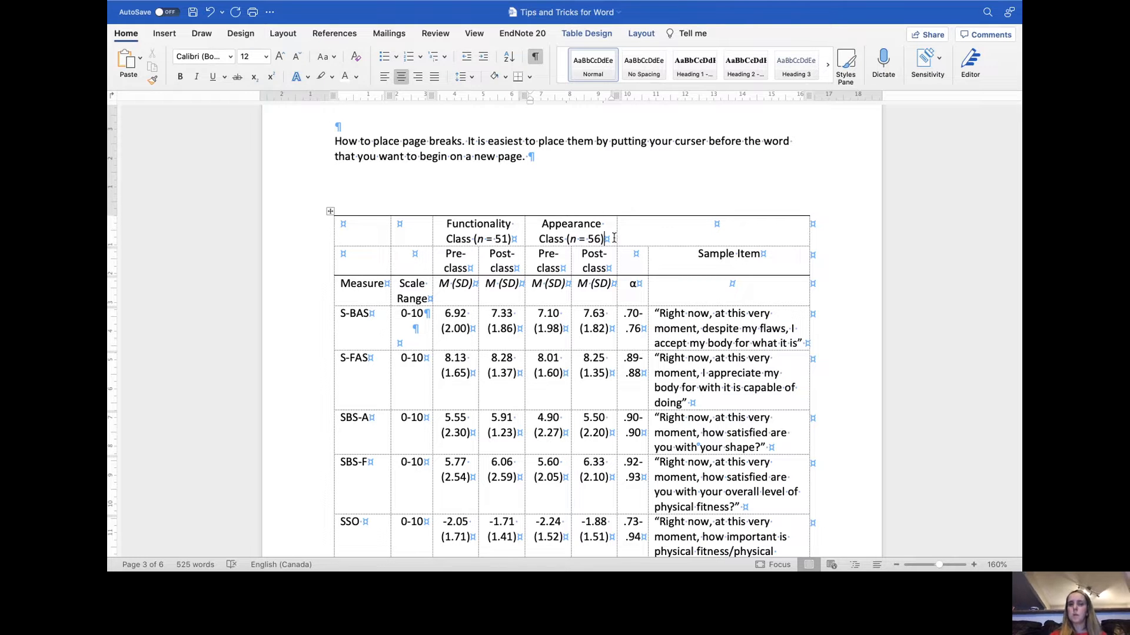
left_click_drag(614, 238, 388, 235)
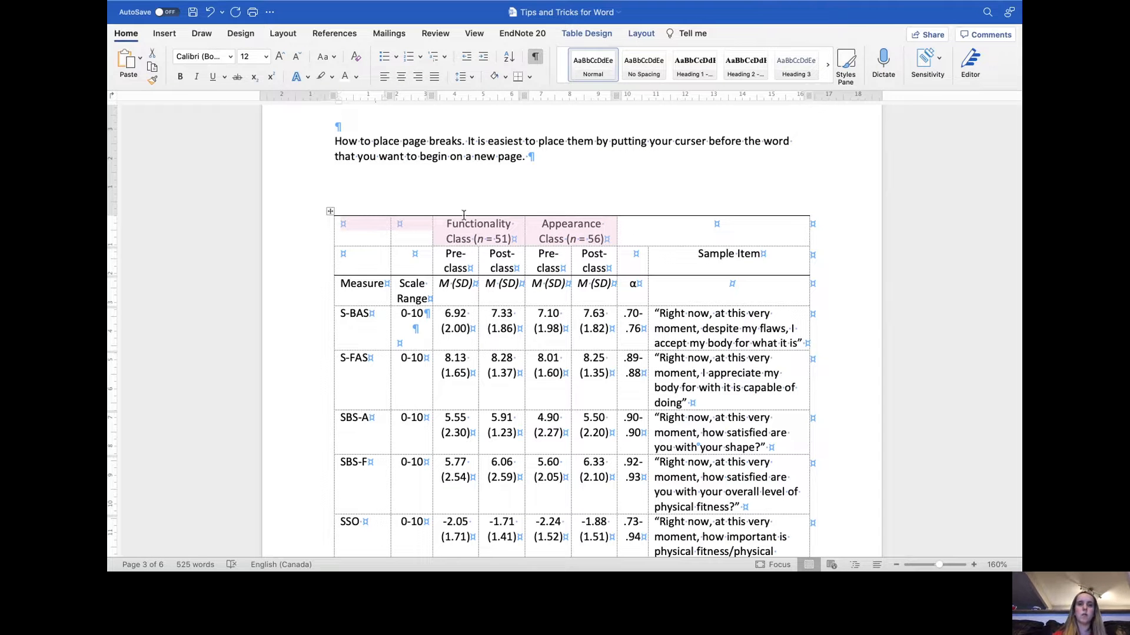
left_click(518, 77)
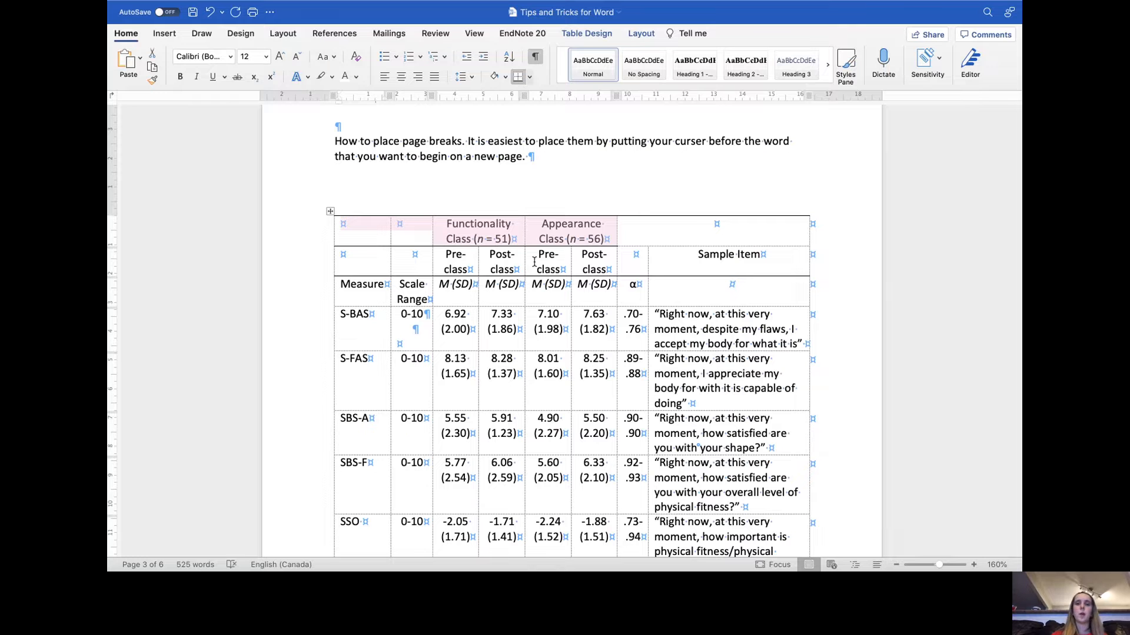
left_click(612, 197)
- Add a bottom border under the Measure header row
scroll(643, 253, "down", 3)
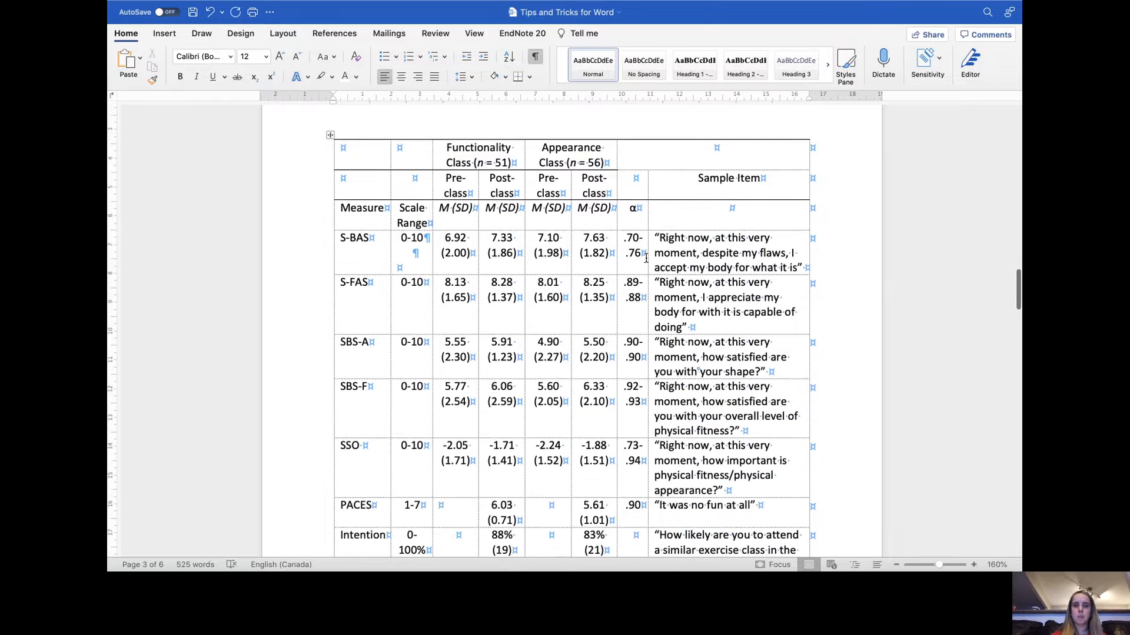
scroll(646, 259, "down", 3)
scroll(645, 258, "up", 4)
left_click_drag(754, 220, 378, 231)
left_click(518, 77)
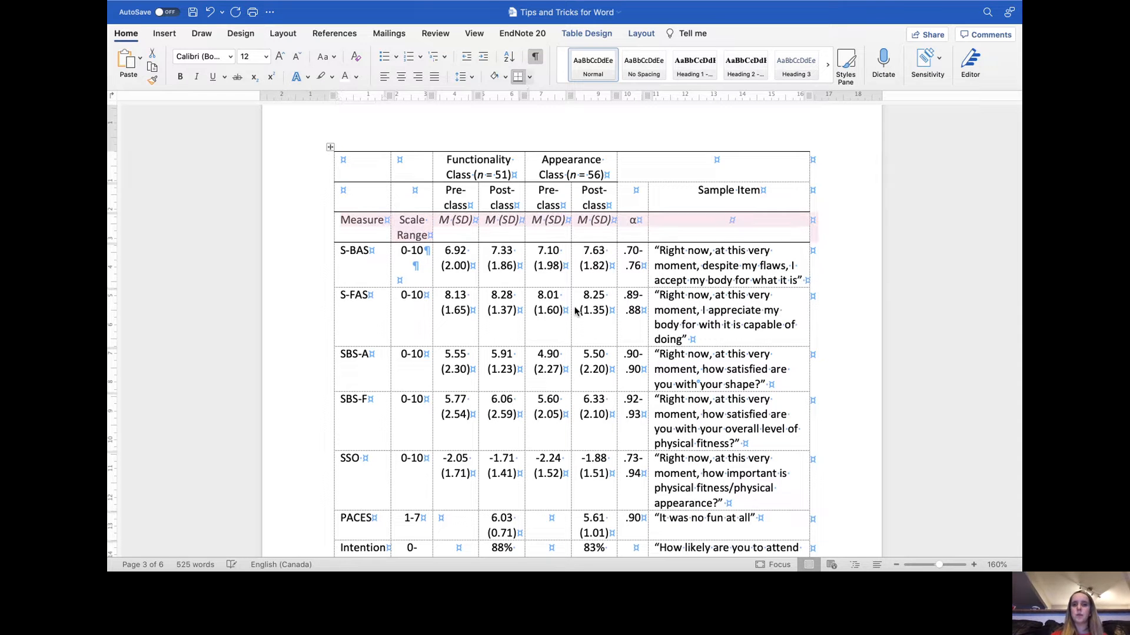
left_click(522, 113)
- Turn off the table gridlines to preview the APA borders
scroll(529, 111, "up", 1)
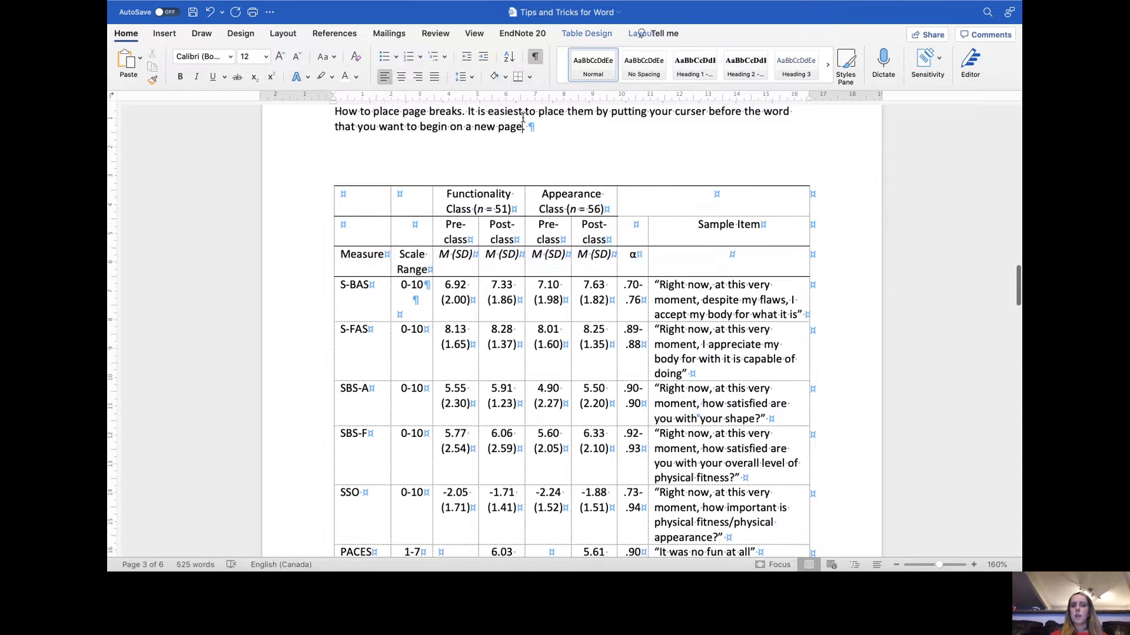
left_click(529, 77)
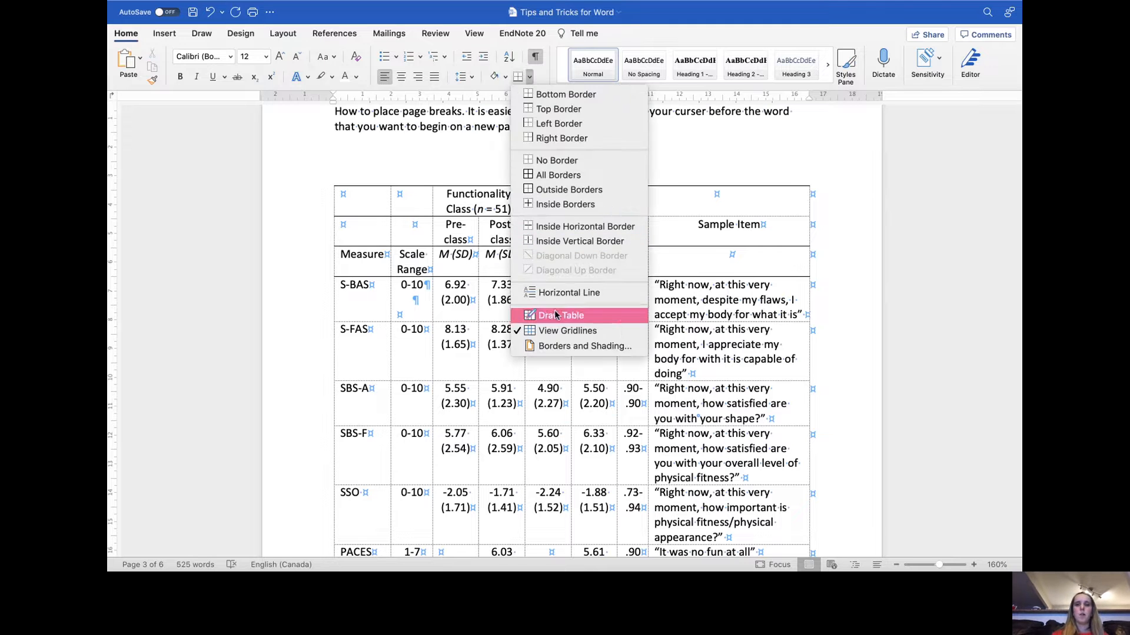
left_click(555, 330)
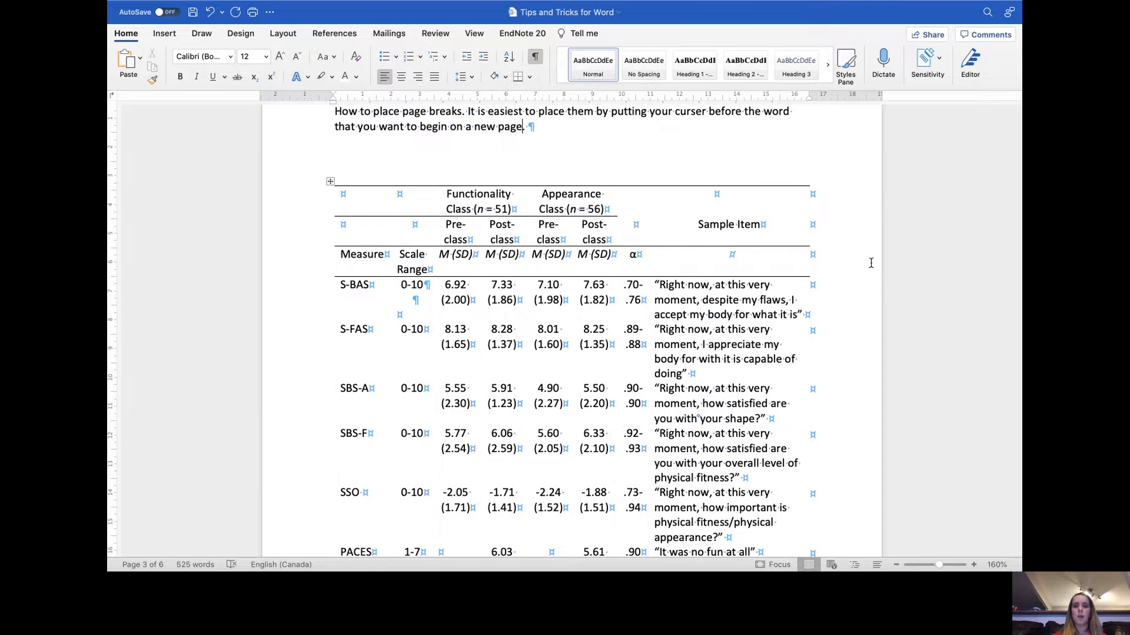
scroll(744, 260, "down", 3)
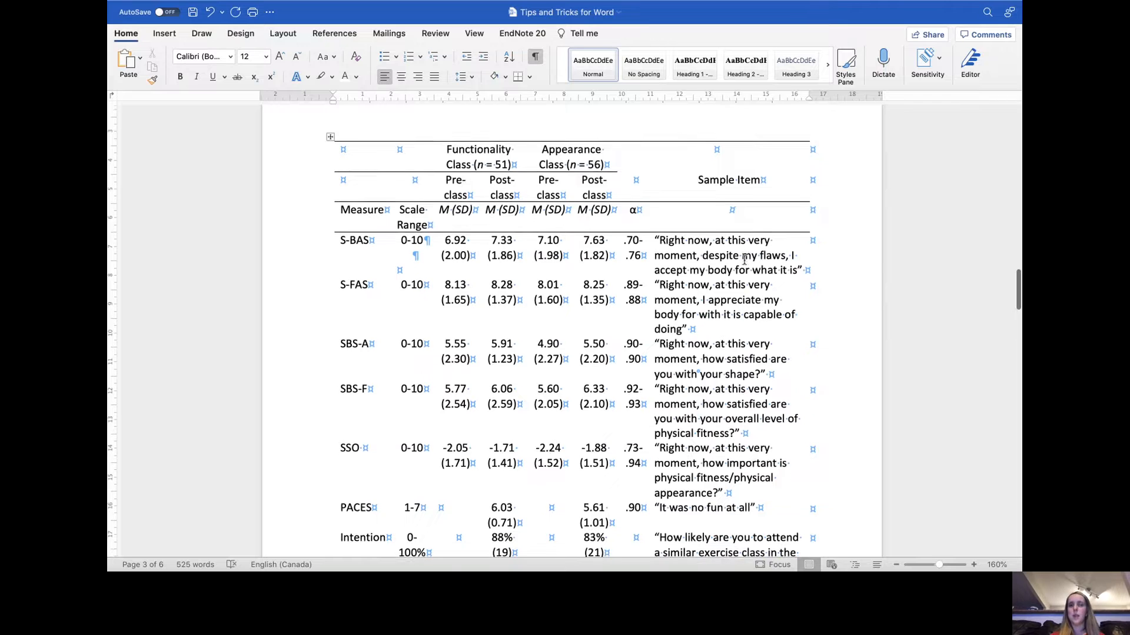
scroll(744, 259, "down", 4)
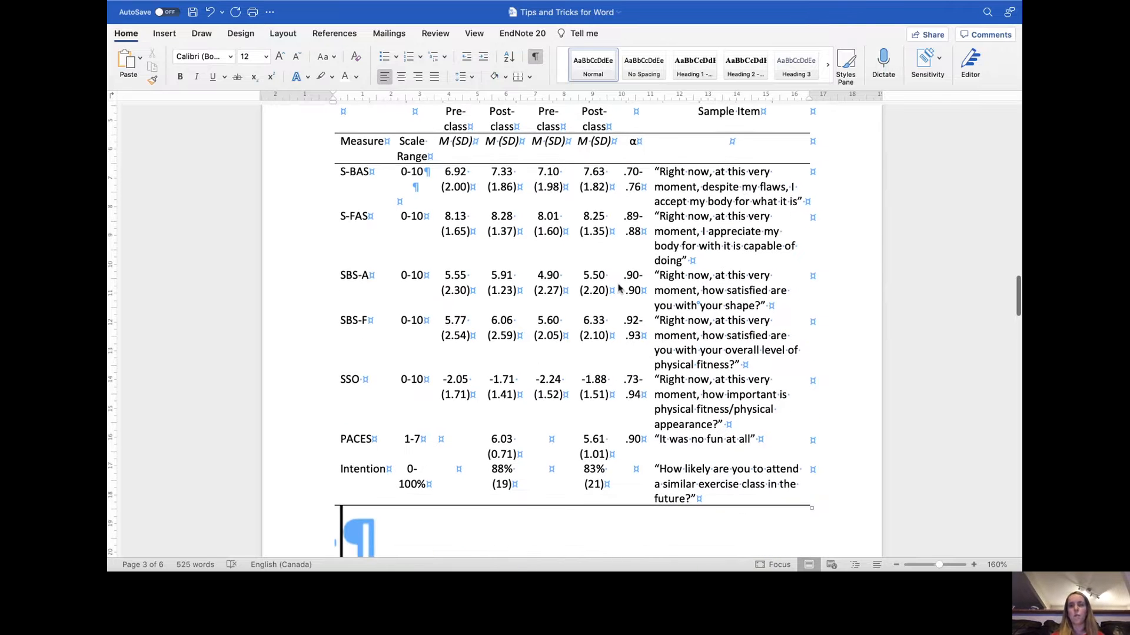
scroll(617, 288, "up", 3)
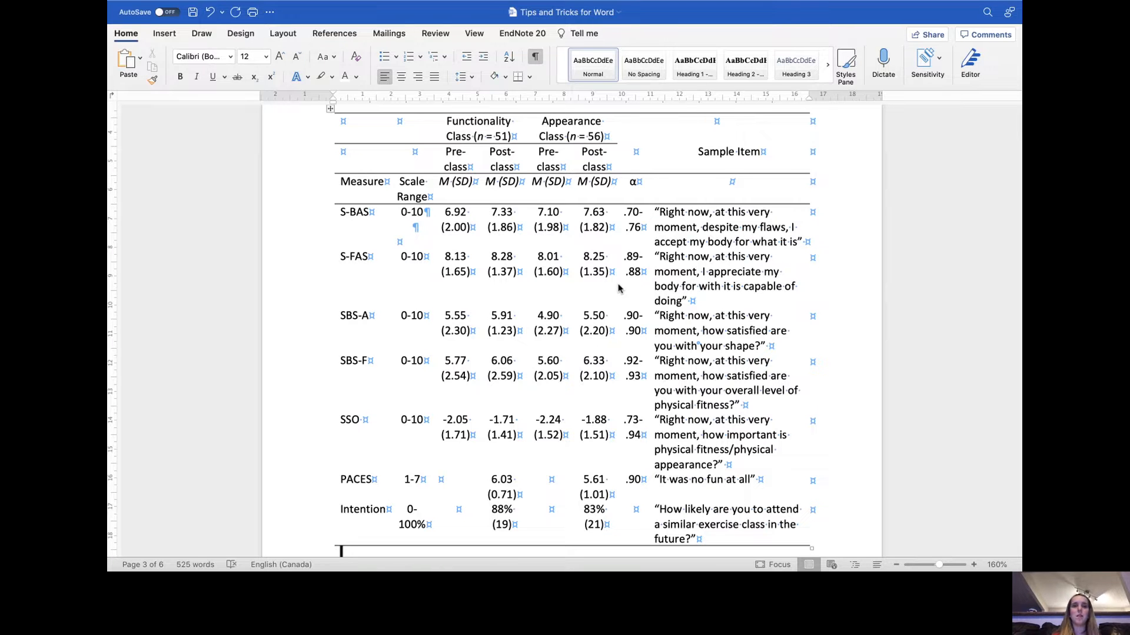
- Turn the table gridlines back on from the borders options
left_click(702, 331)
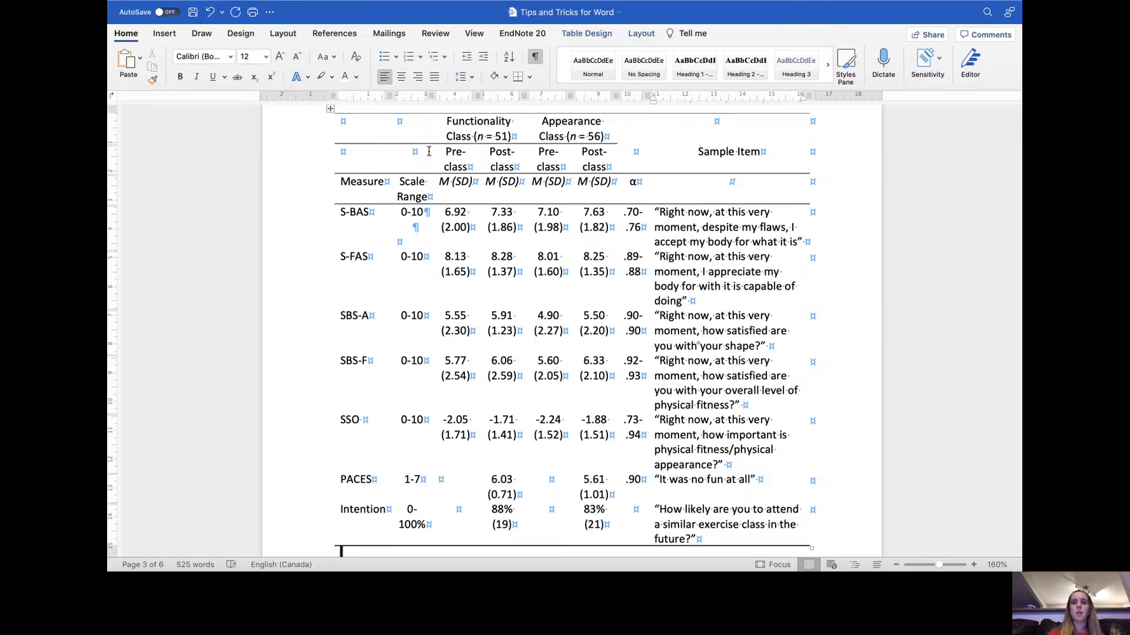
left_click_drag(435, 137, 516, 133)
left_click(538, 135)
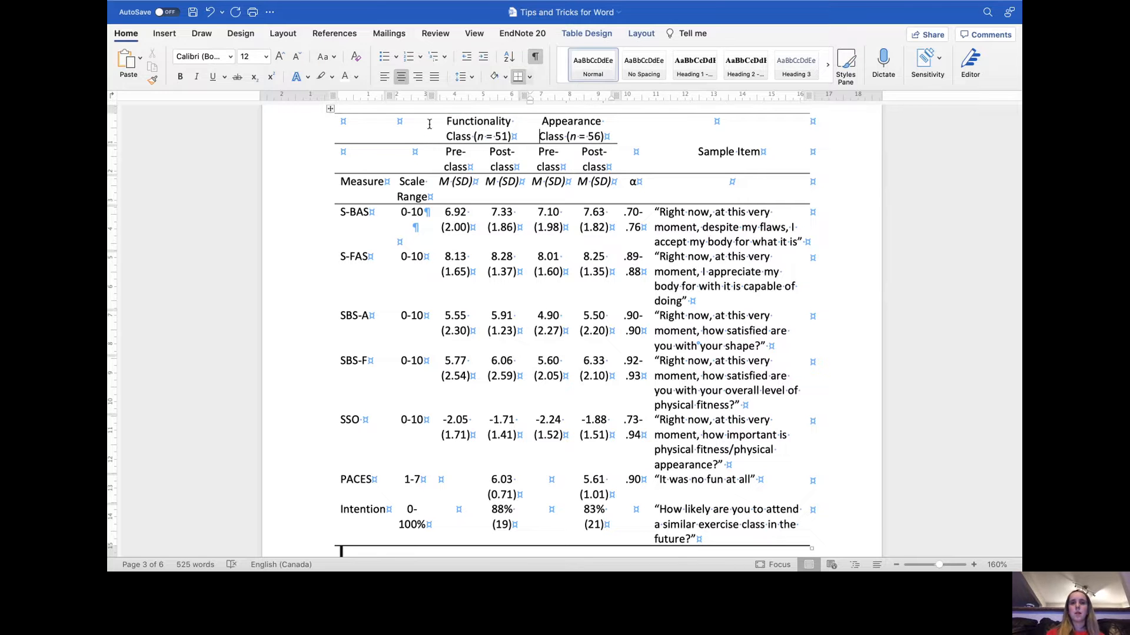
left_click(529, 77)
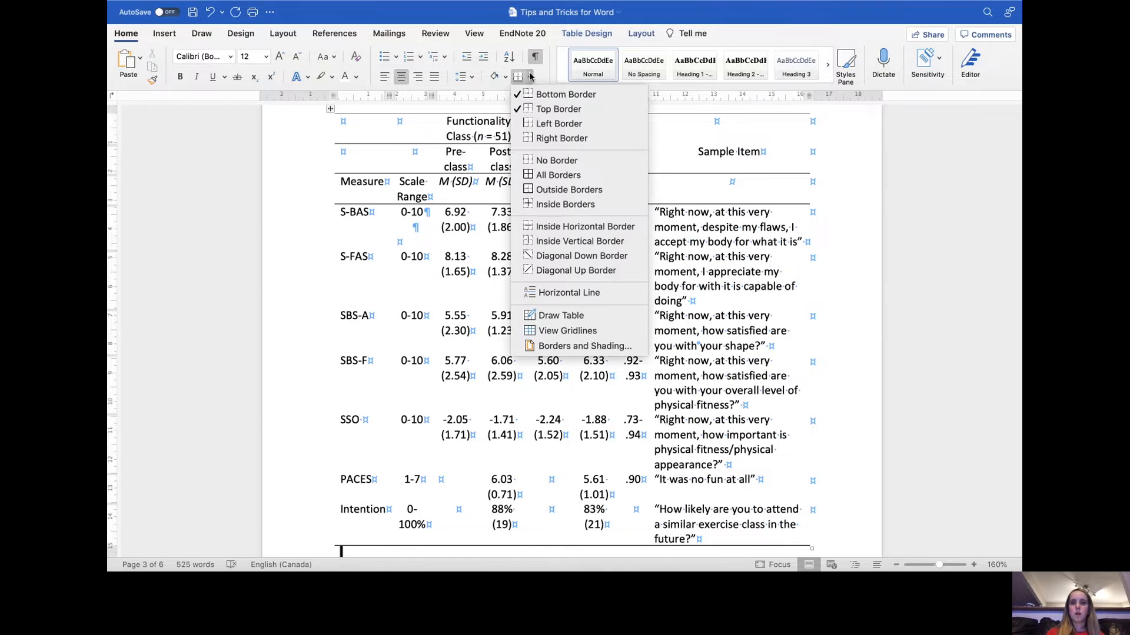
left_click(588, 333)
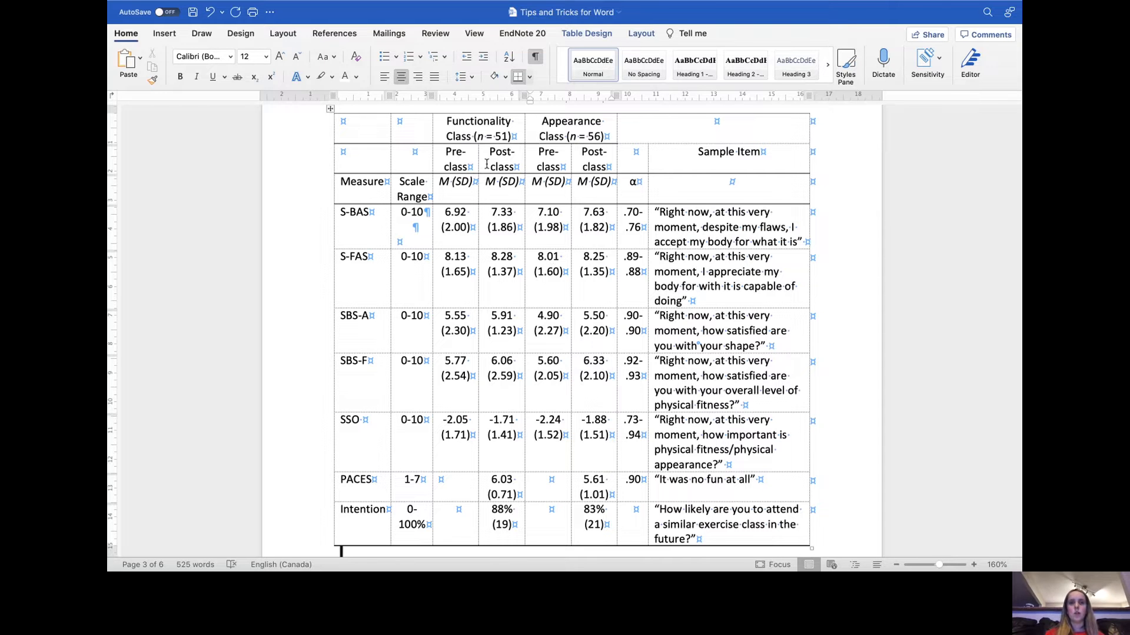
- Set the Pre-class/Post-class header cells to Fixed Column Width and drag a column border narrower
left_click(448, 152)
left_click_drag(603, 163, 468, 159)
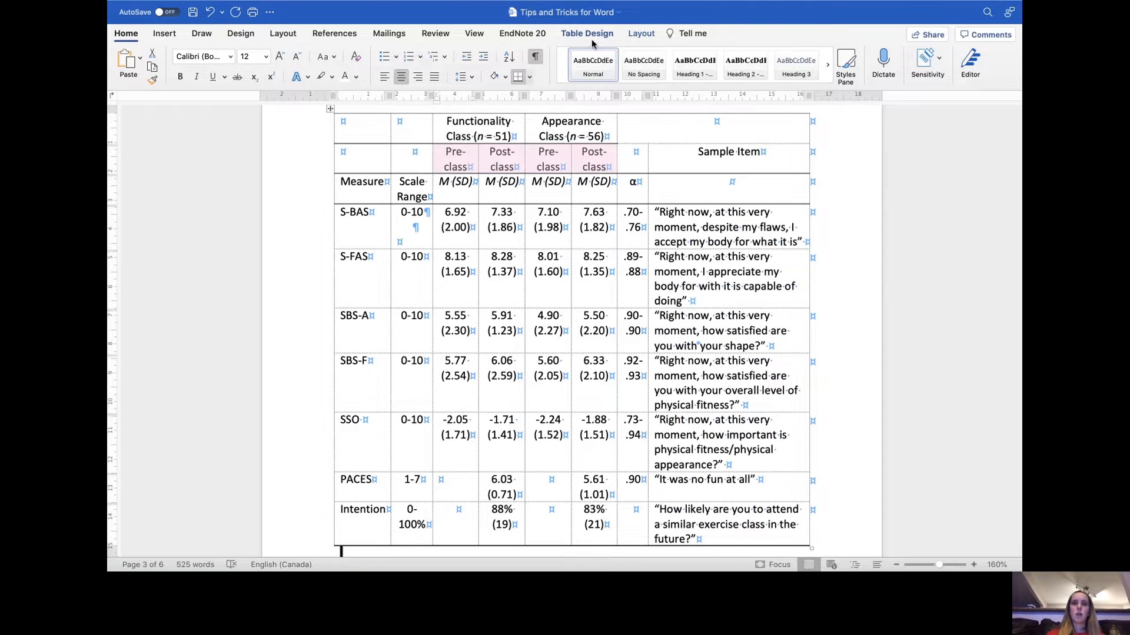
left_click(647, 33)
left_click(549, 60)
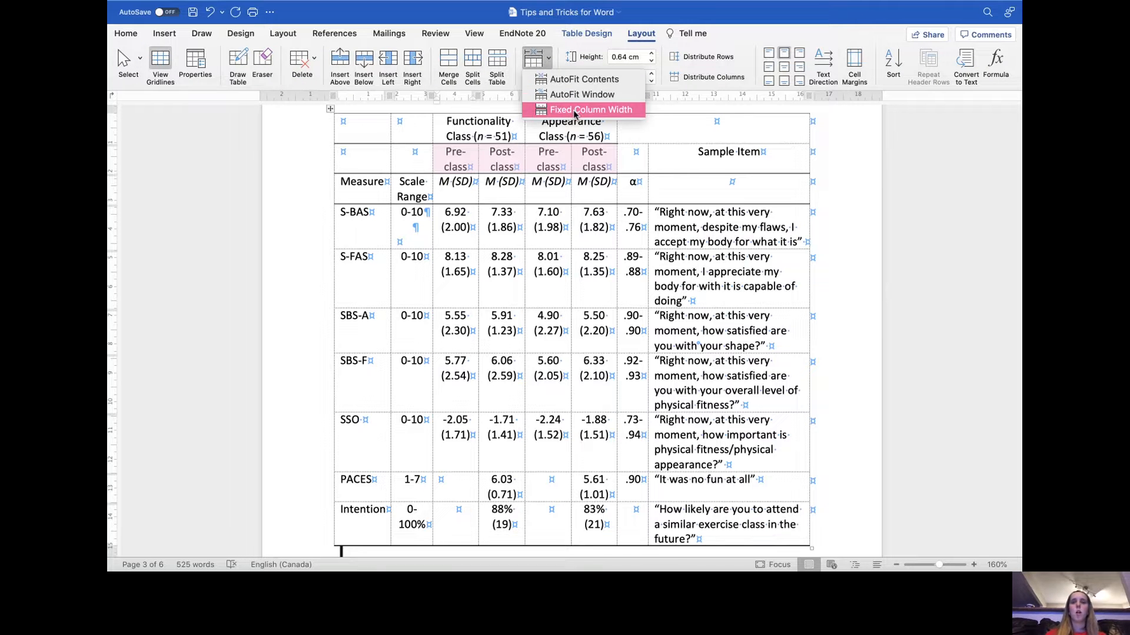
left_click(574, 110)
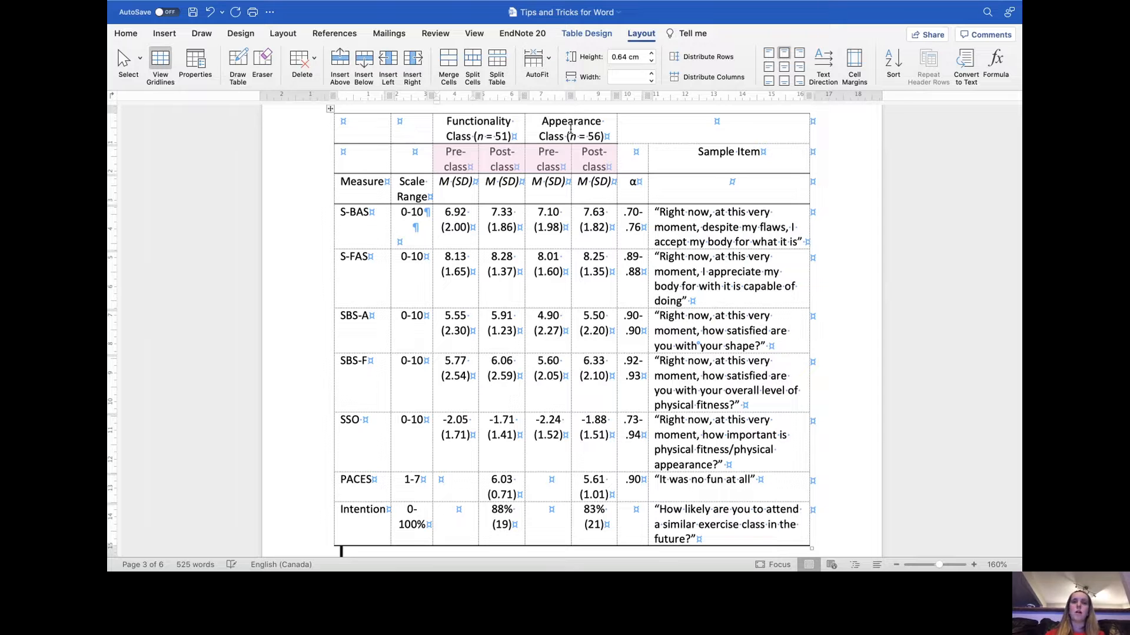
left_click(609, 170)
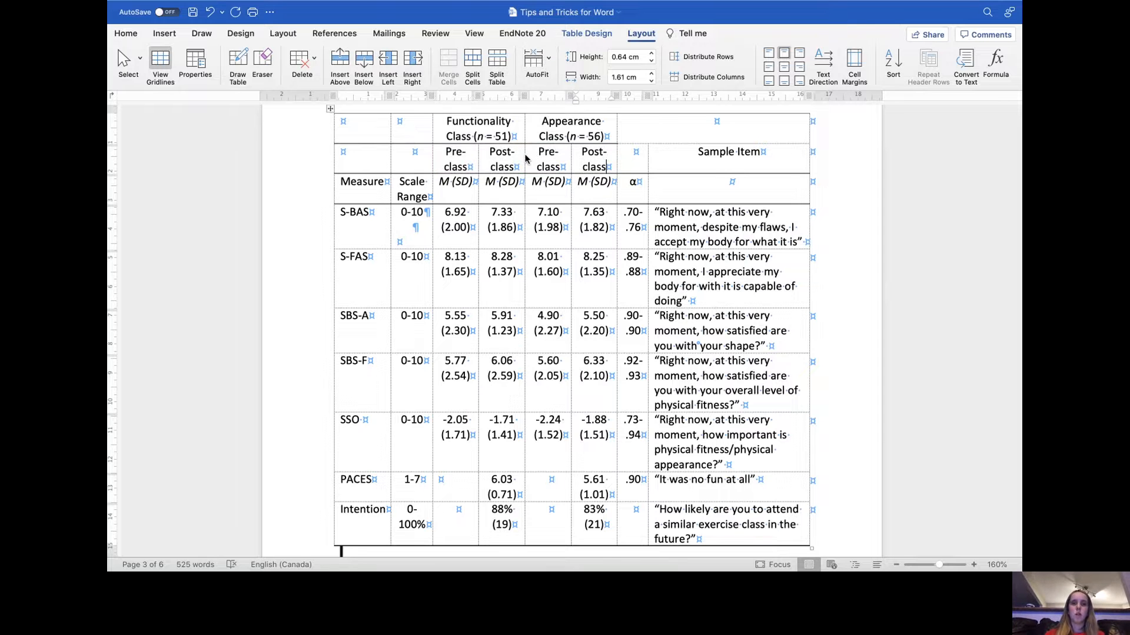
left_click_drag(525, 158, 507, 155)
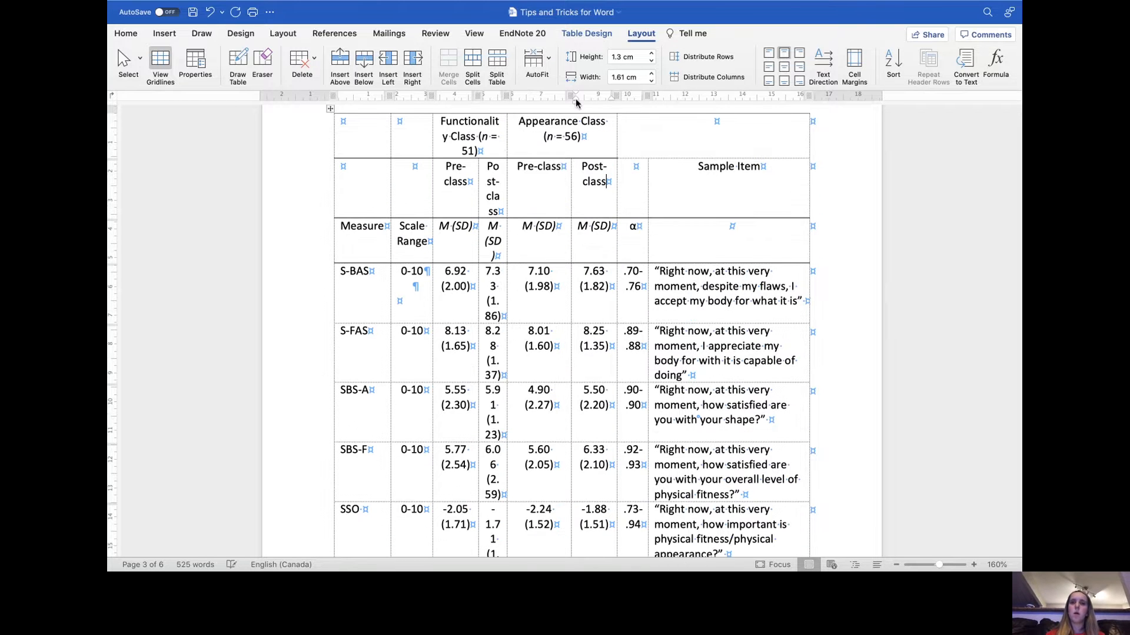
- Apply Fixed Column Width to the selected class columns of the table
left_click_drag(610, 176, 466, 176)
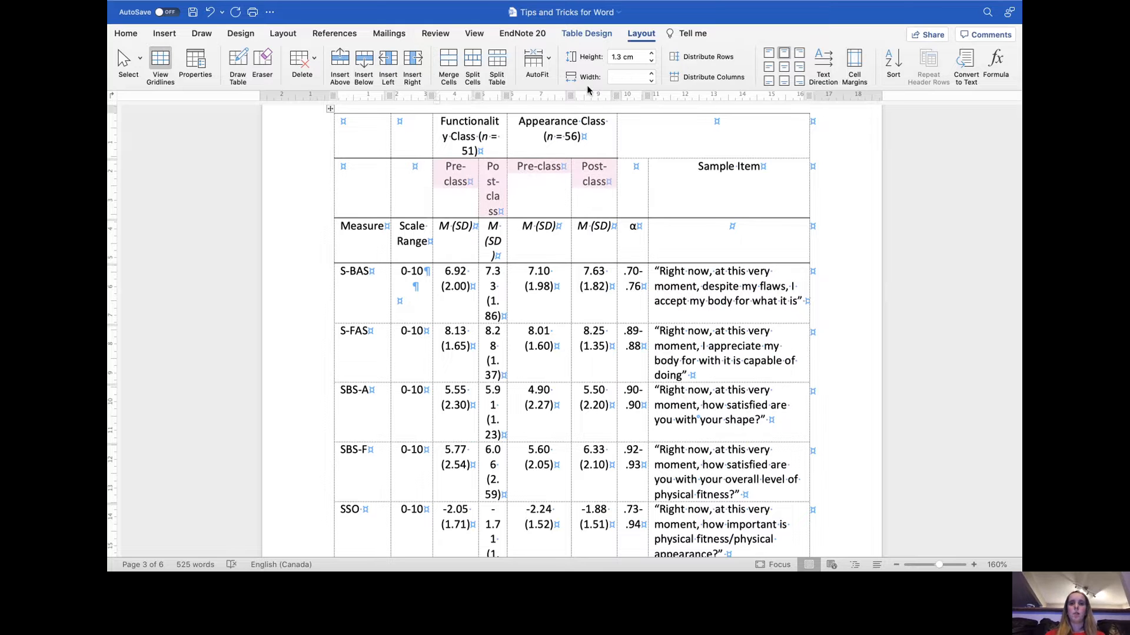
left_click(549, 66)
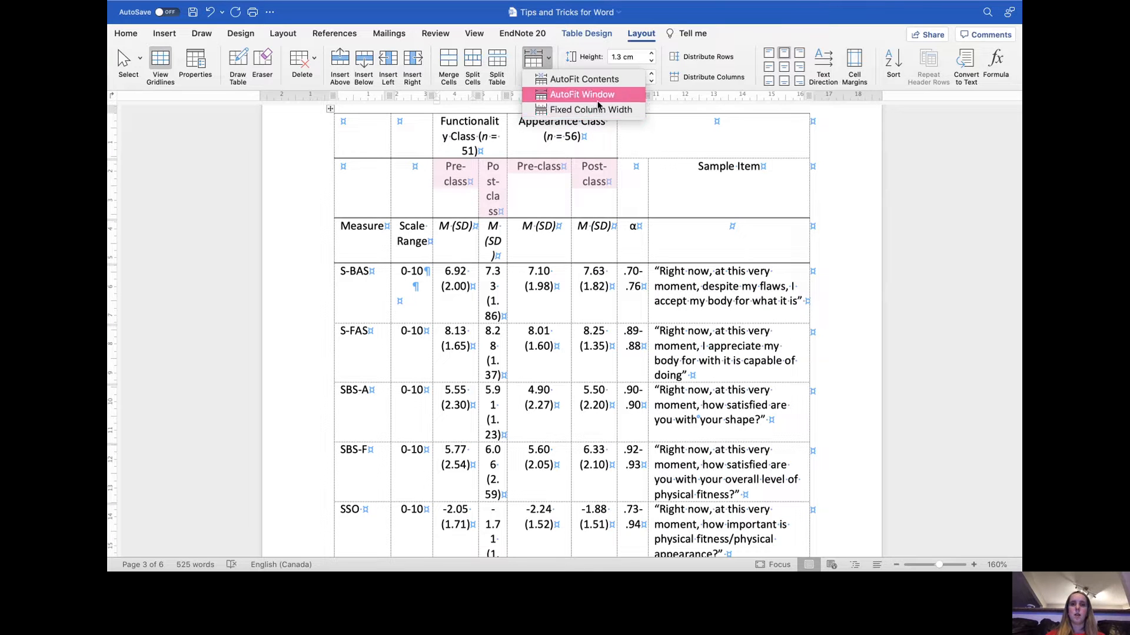
left_click(618, 109)
left_click_drag(461, 175, 582, 514)
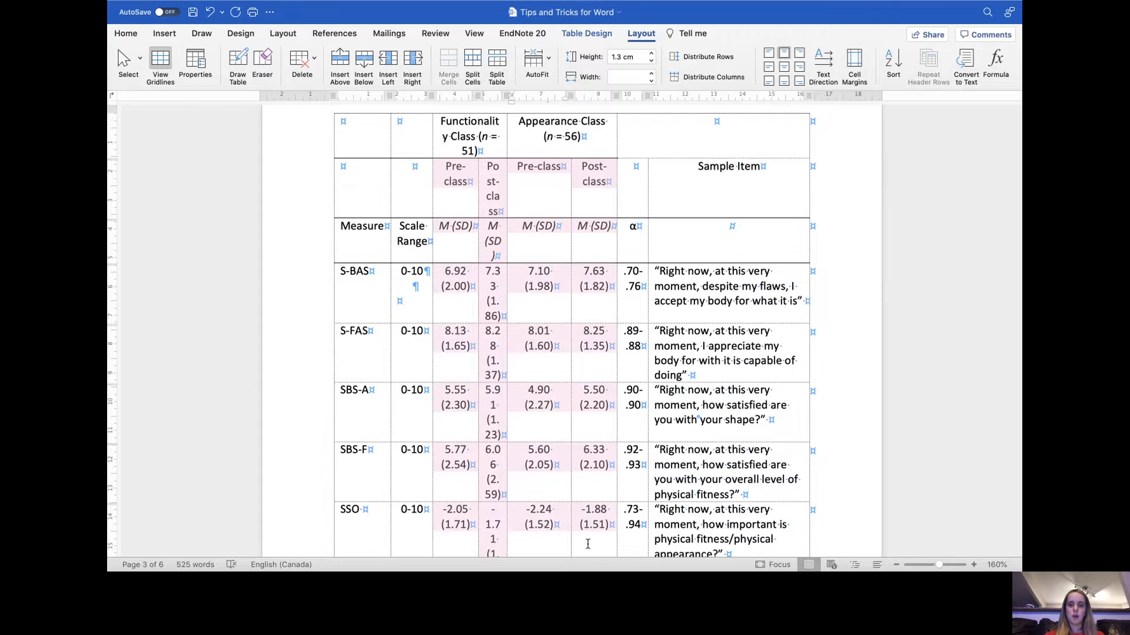
left_click(544, 62)
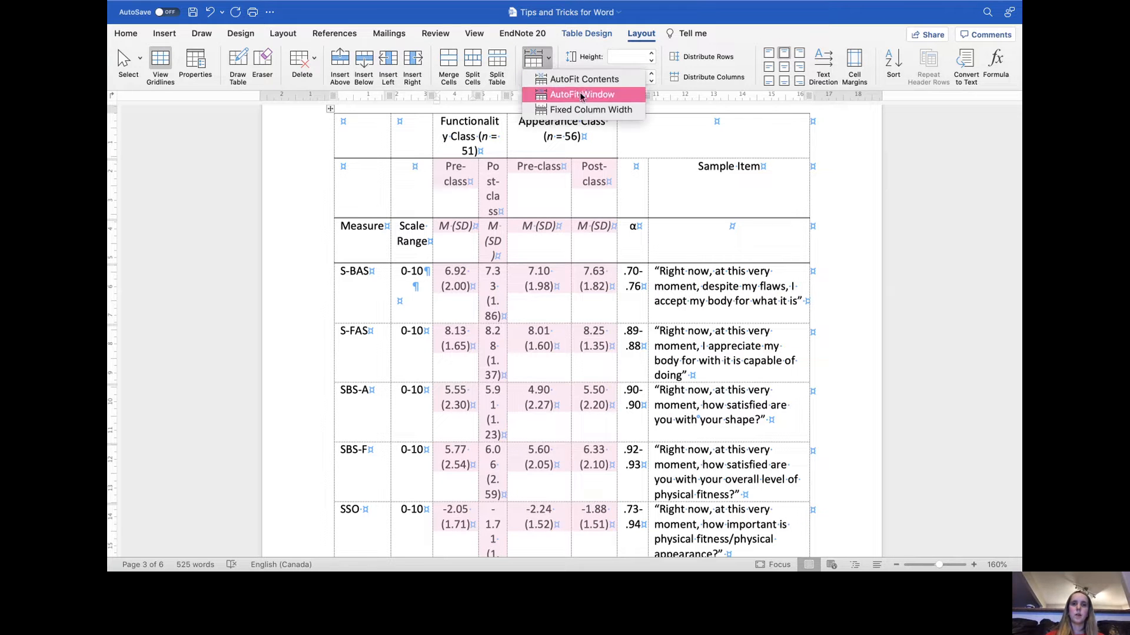
left_click(589, 110)
- Drag the Appearance Pre-class column border and AutoFit the table to the window
left_click(517, 168)
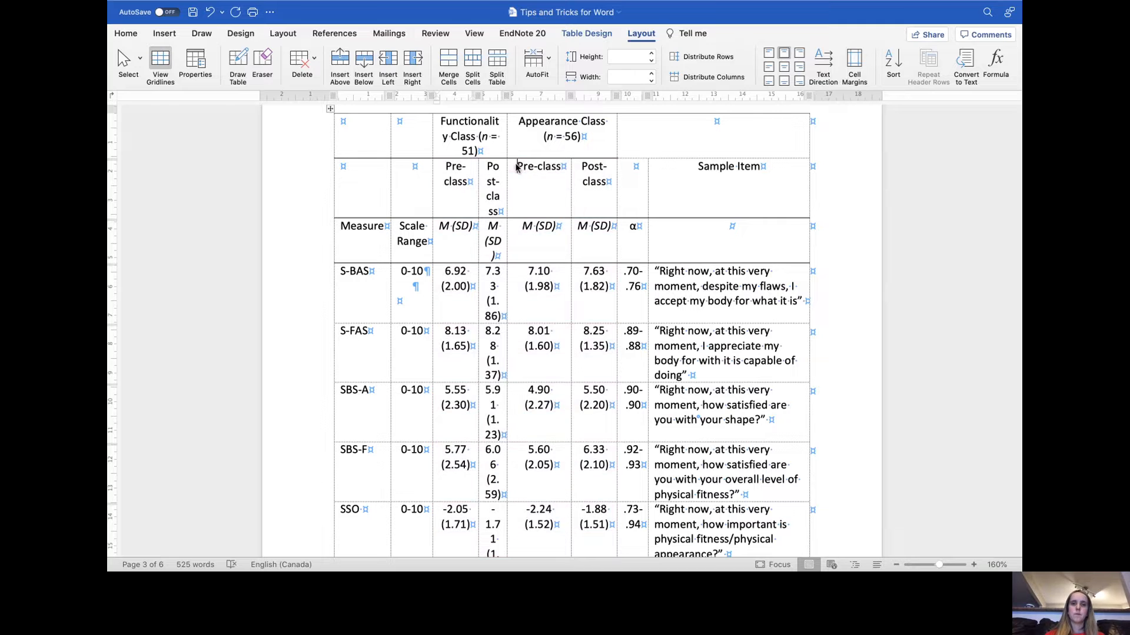
left_click_drag(506, 147, 528, 148)
left_click(545, 64)
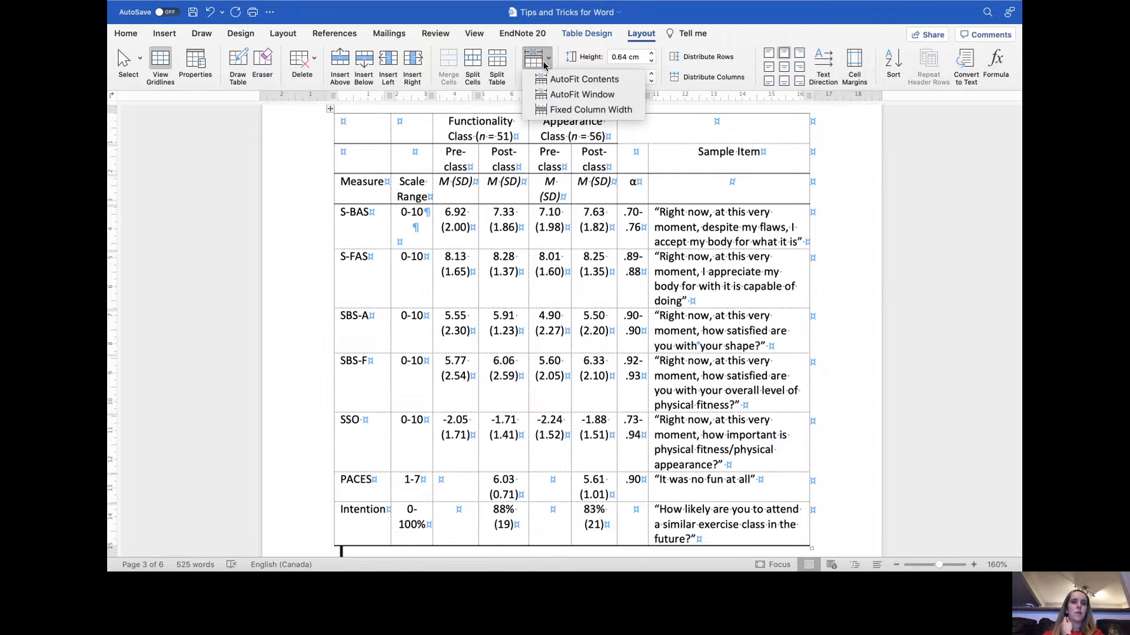
left_click(576, 96)
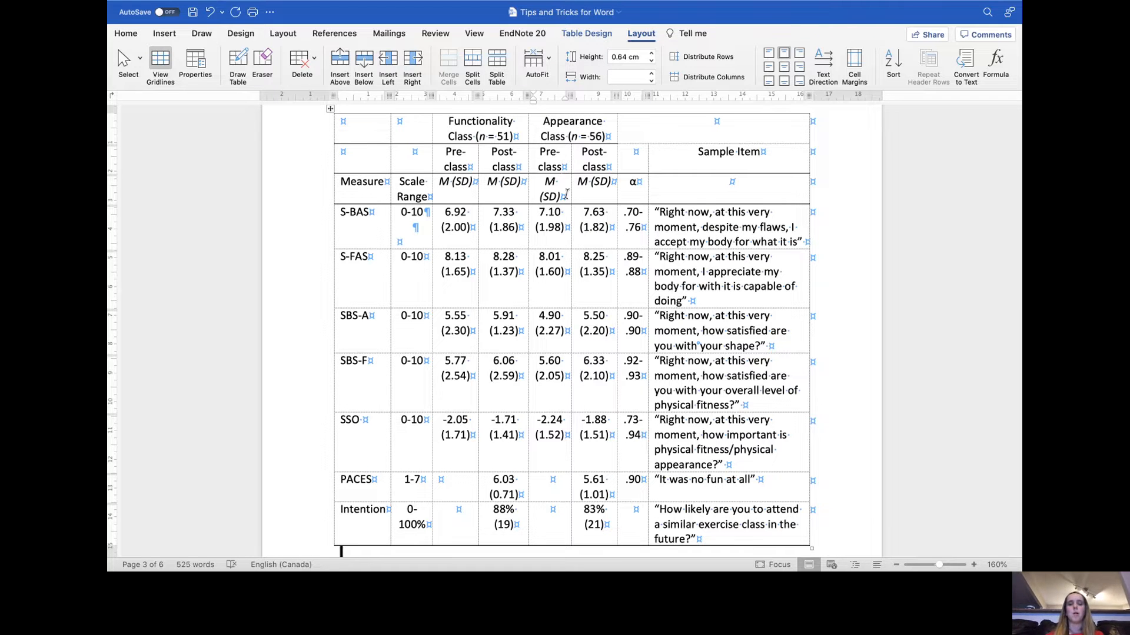
- Scroll through the document to examine the table and reach the References page
scroll(566, 194, "down", 1)
scroll(566, 194, "up", 3)
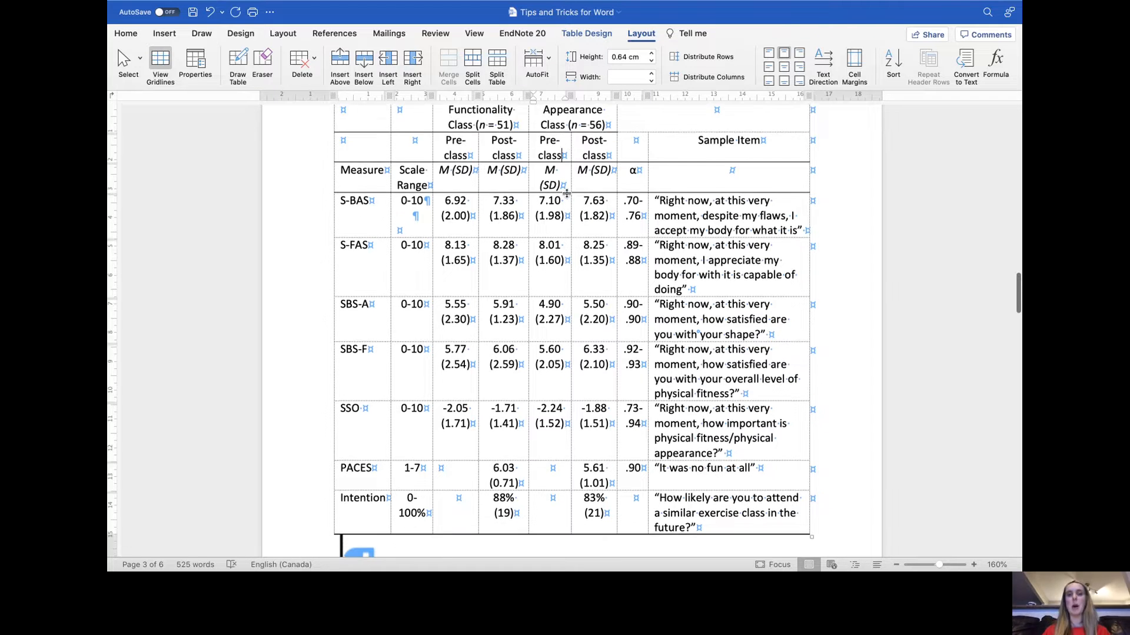
scroll(567, 194, "down", 12)
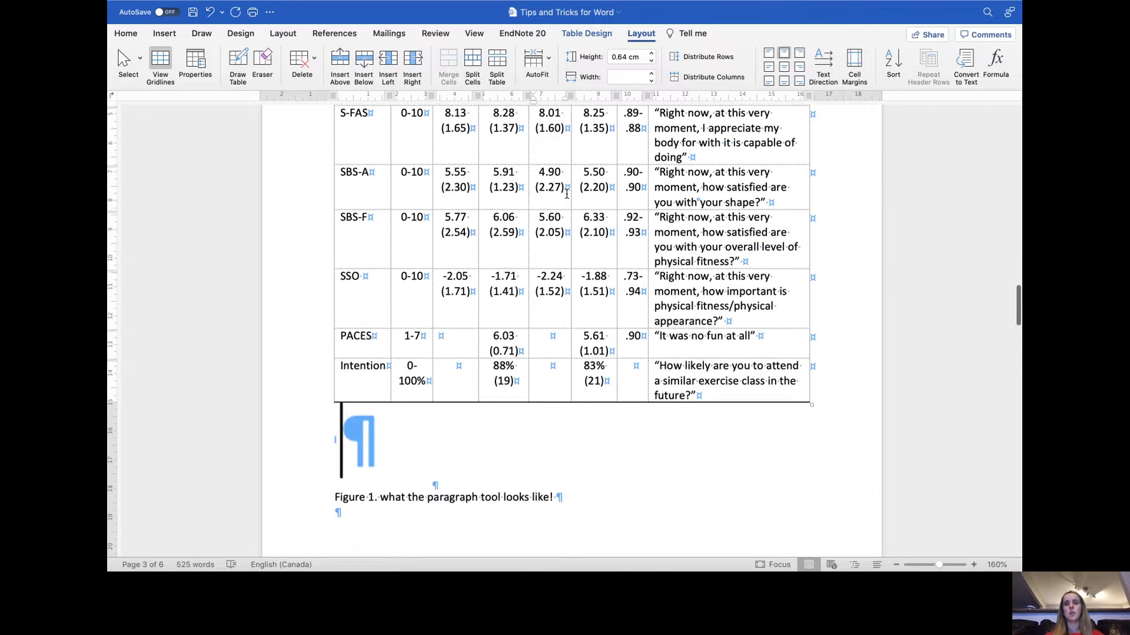
scroll(567, 194, "down", 15)
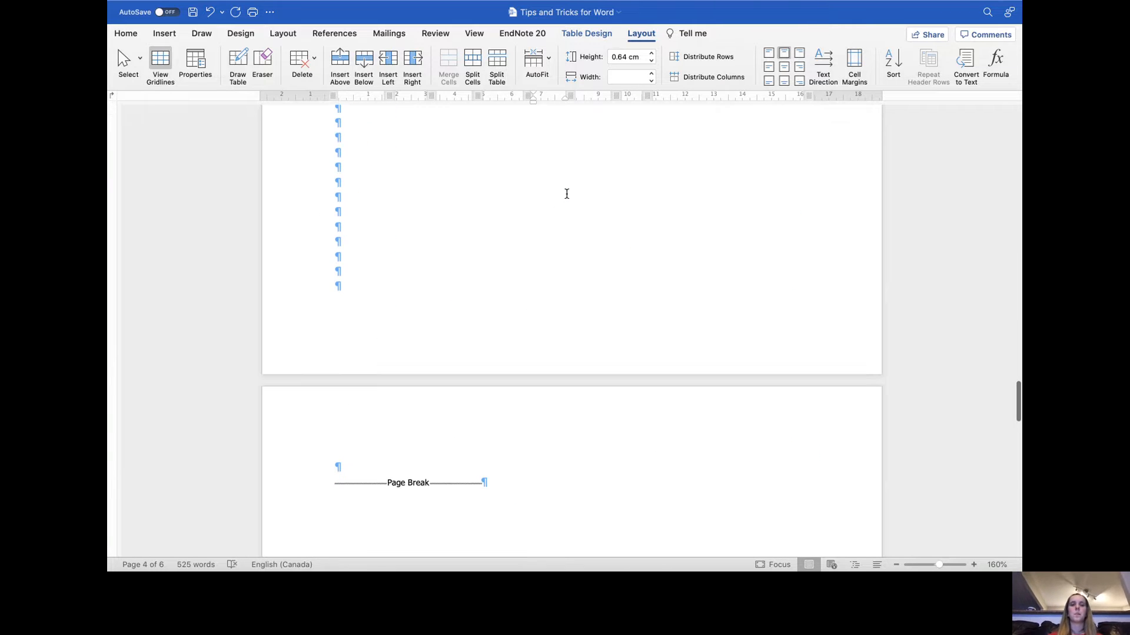
scroll(567, 194, "down", 8)
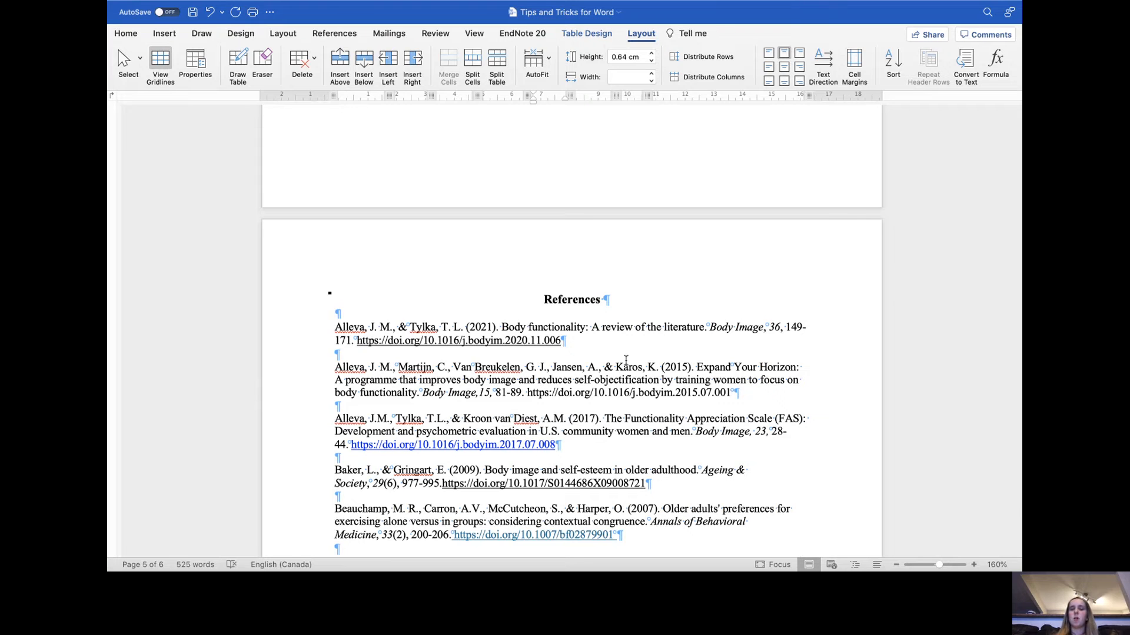
scroll(626, 361, "down", 1)
left_click(350, 300)
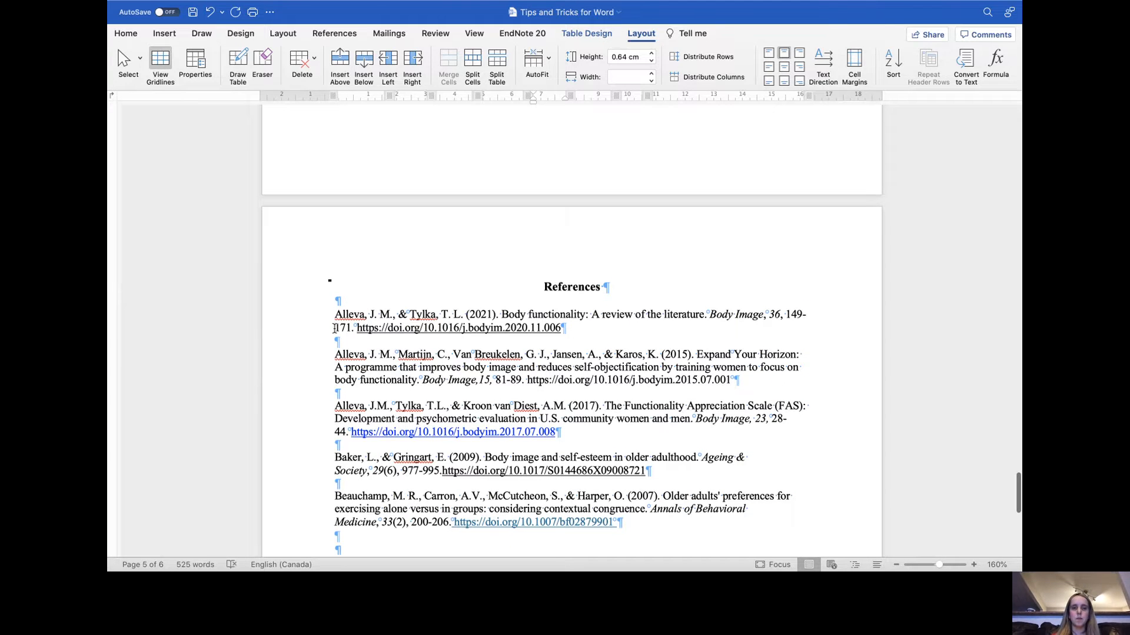
left_click(598, 333)
- Type test text at the start of the first reference's second line, then delete it
left_click(335, 327)
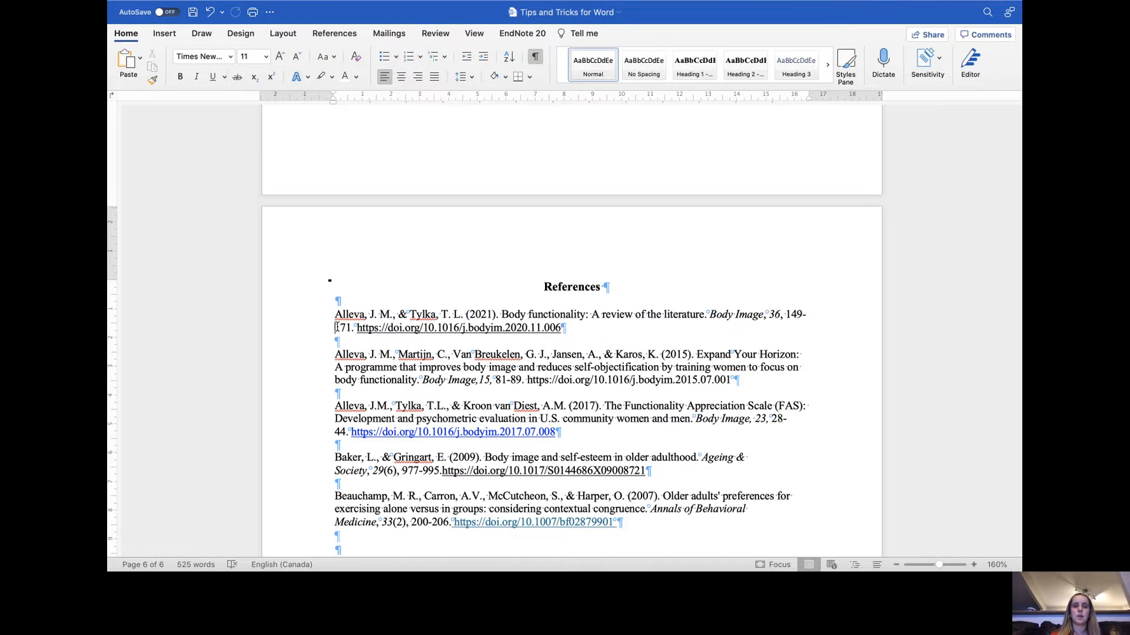
left_click_drag(336, 327, 261, 323)
left_click(261, 324)
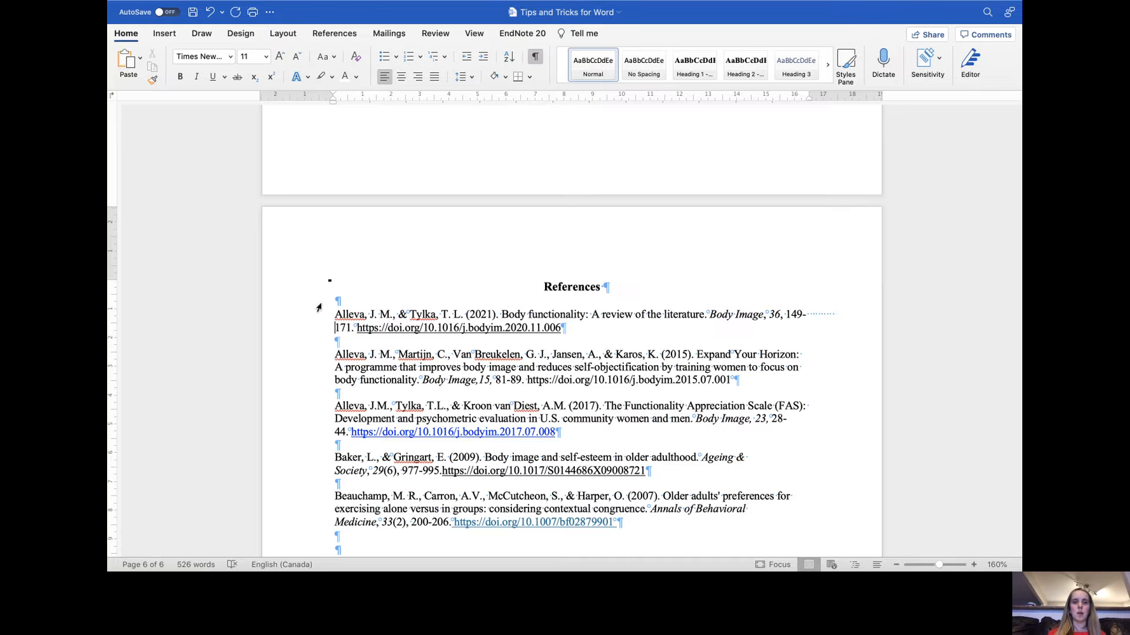
type("dhfjkshf")
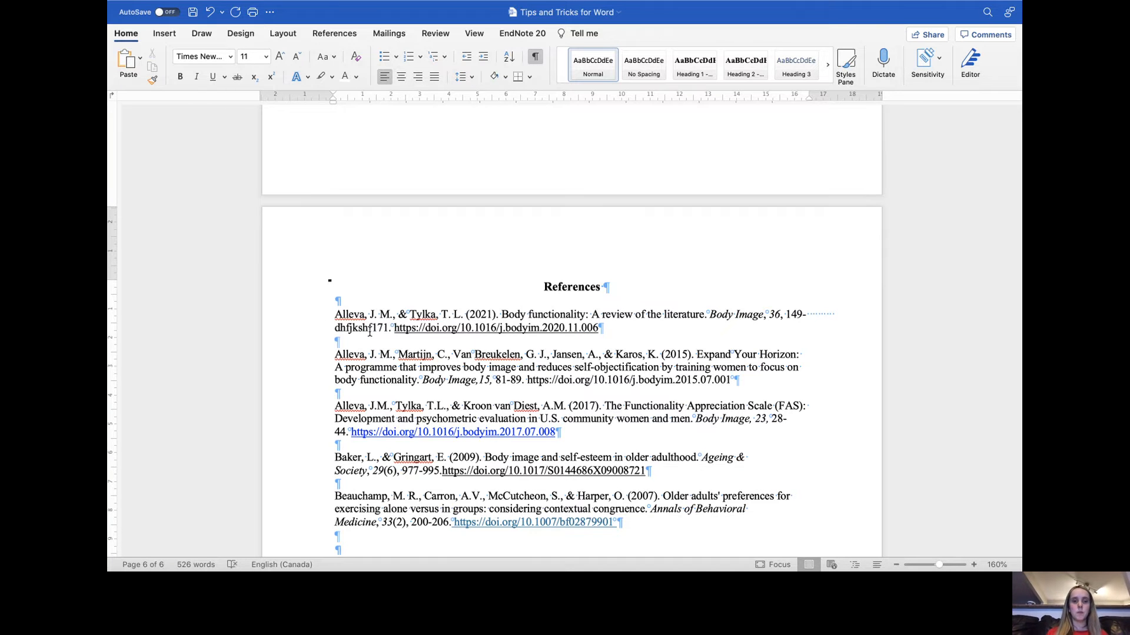
left_click_drag(372, 330, 323, 332)
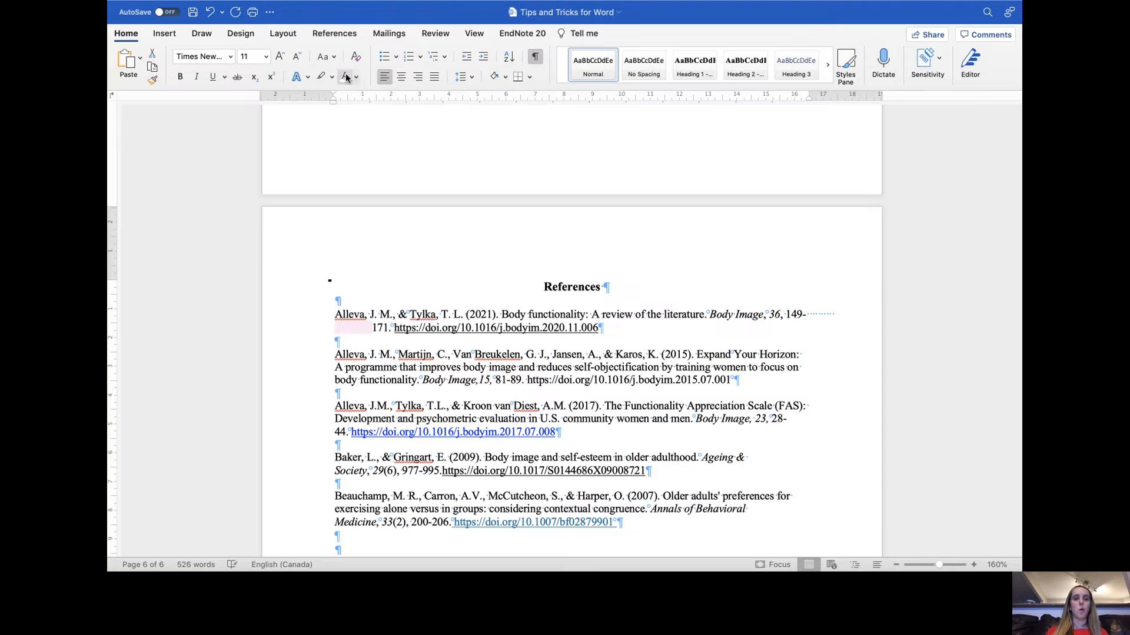
key("BackSpace")
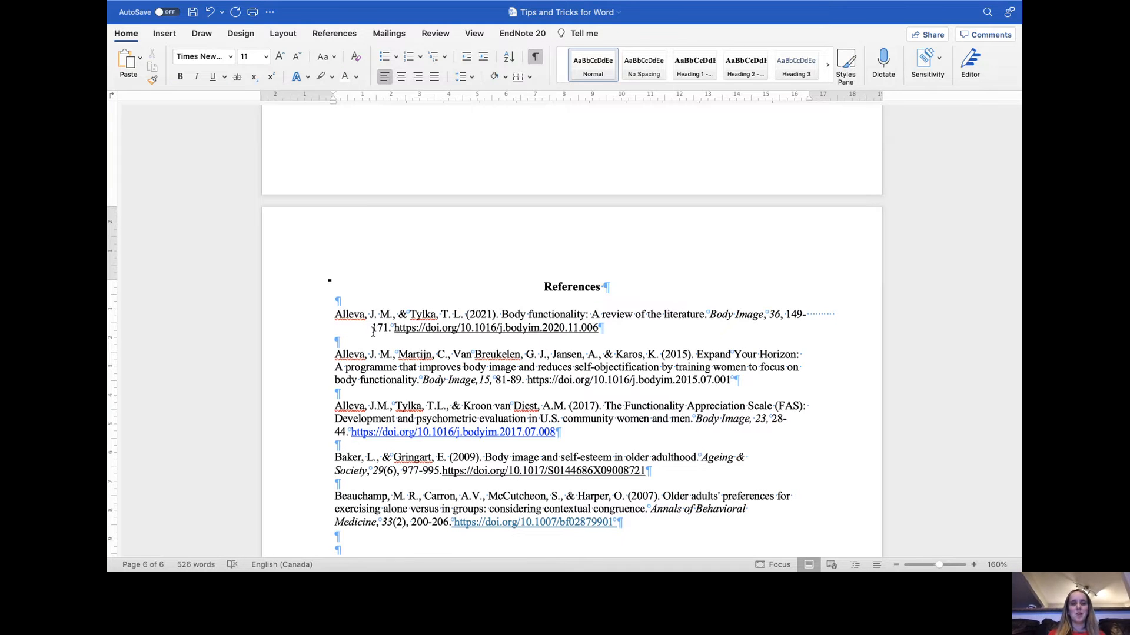
left_click_drag(372, 330, 329, 331)
key("BackSpace")
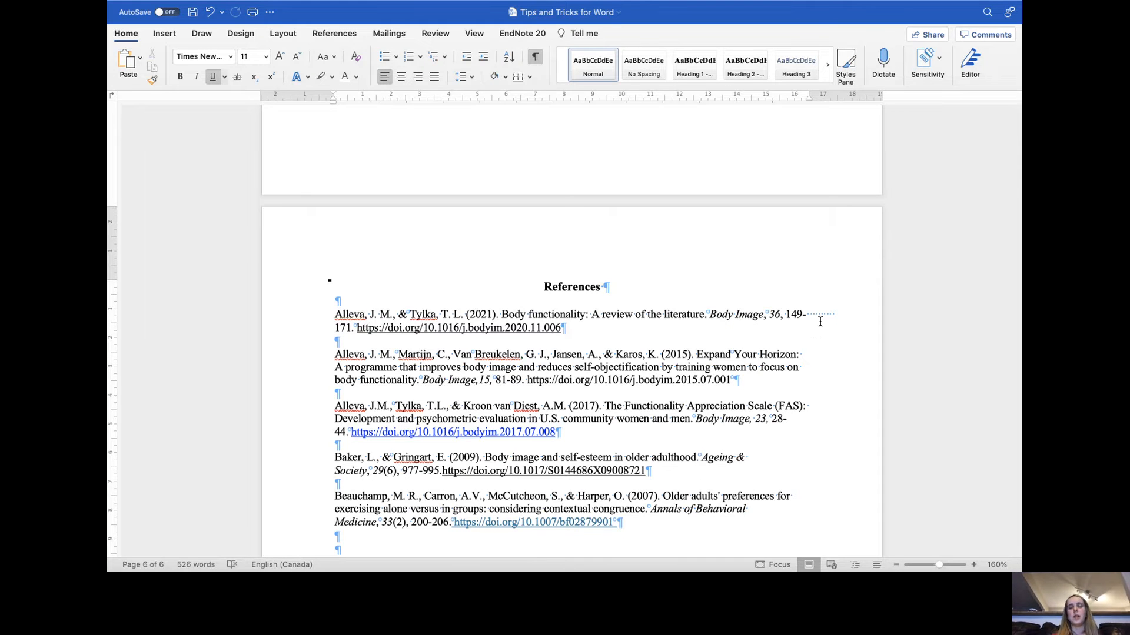
- Select all the reference entries and apply a Hanging special indentation of 1.27 cm to them
scroll(820, 322, "down", 1)
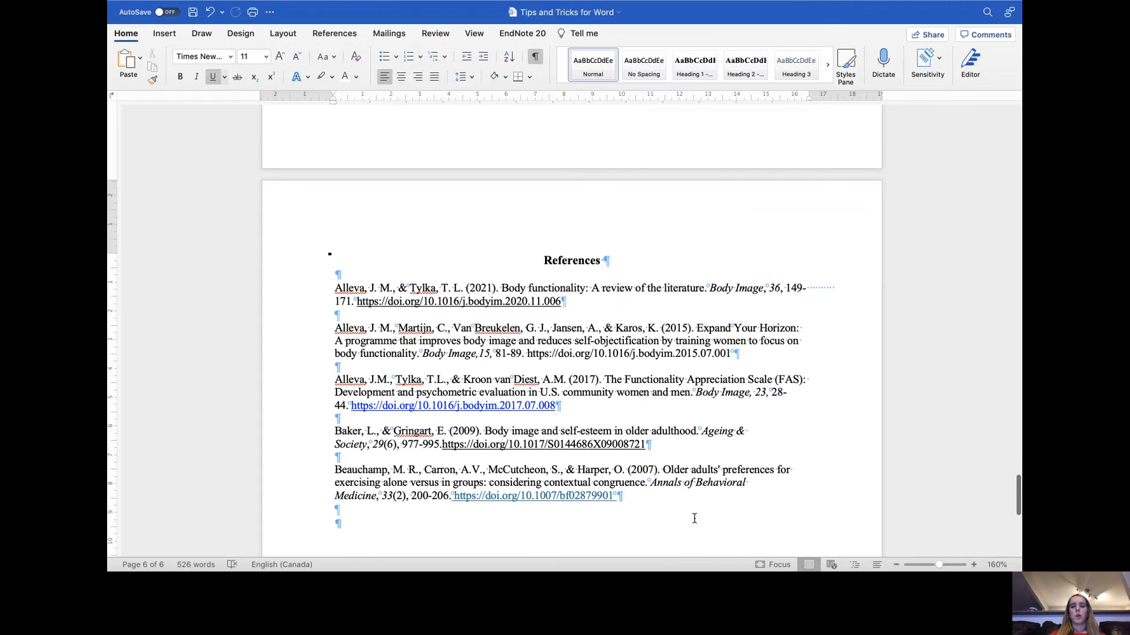
left_click(638, 517)
left_click_drag(638, 517, 307, 292)
right_click(465, 286)
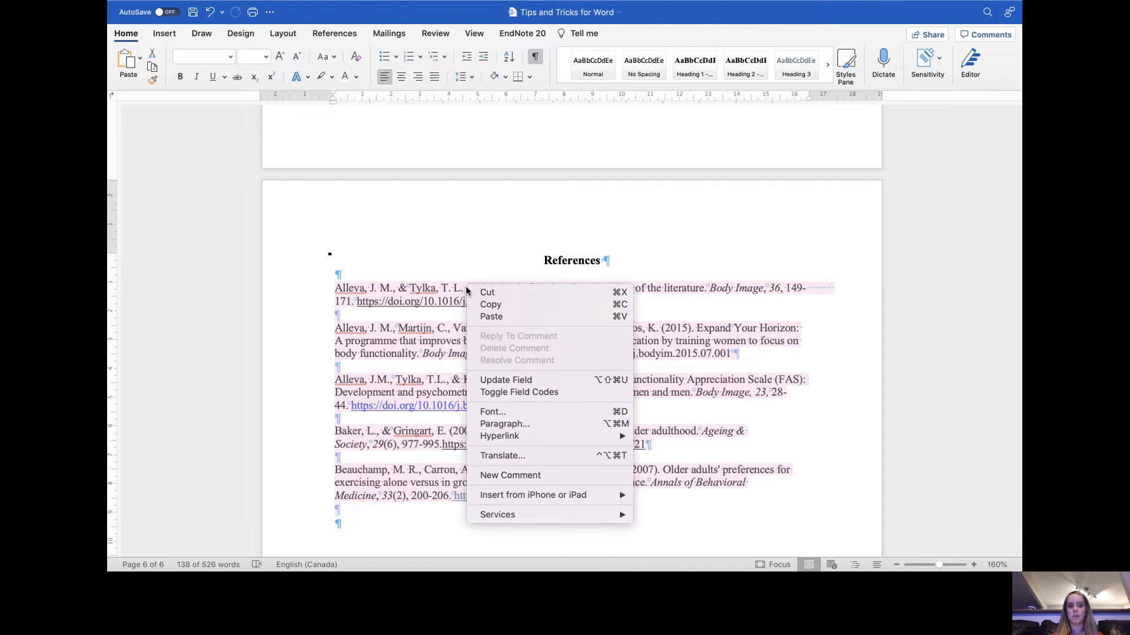
left_click(527, 423)
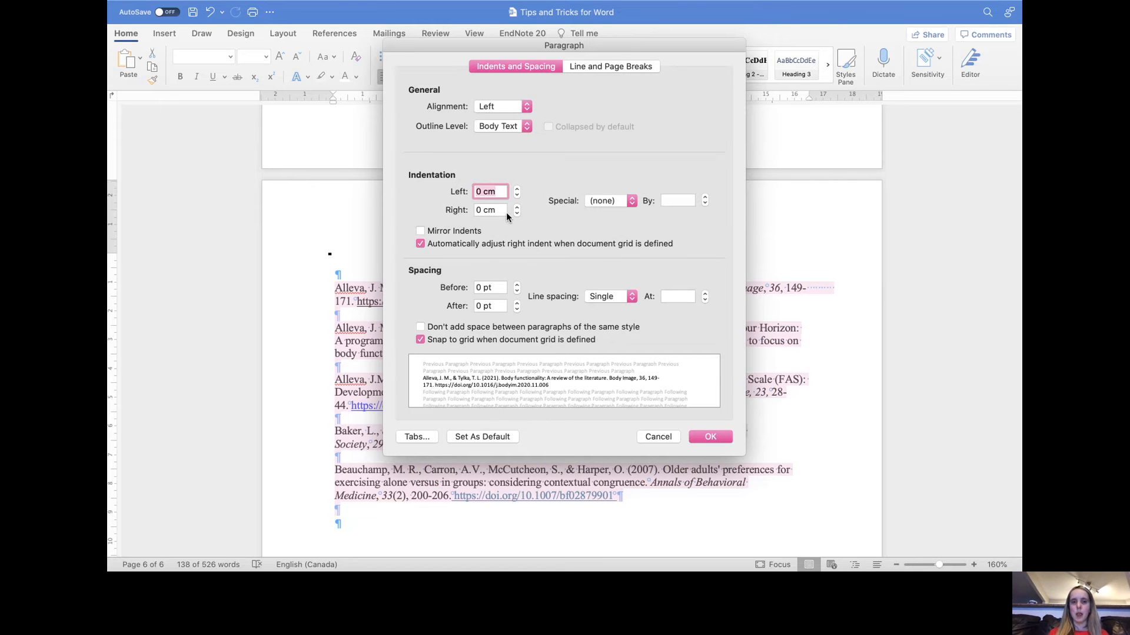
left_click(633, 204)
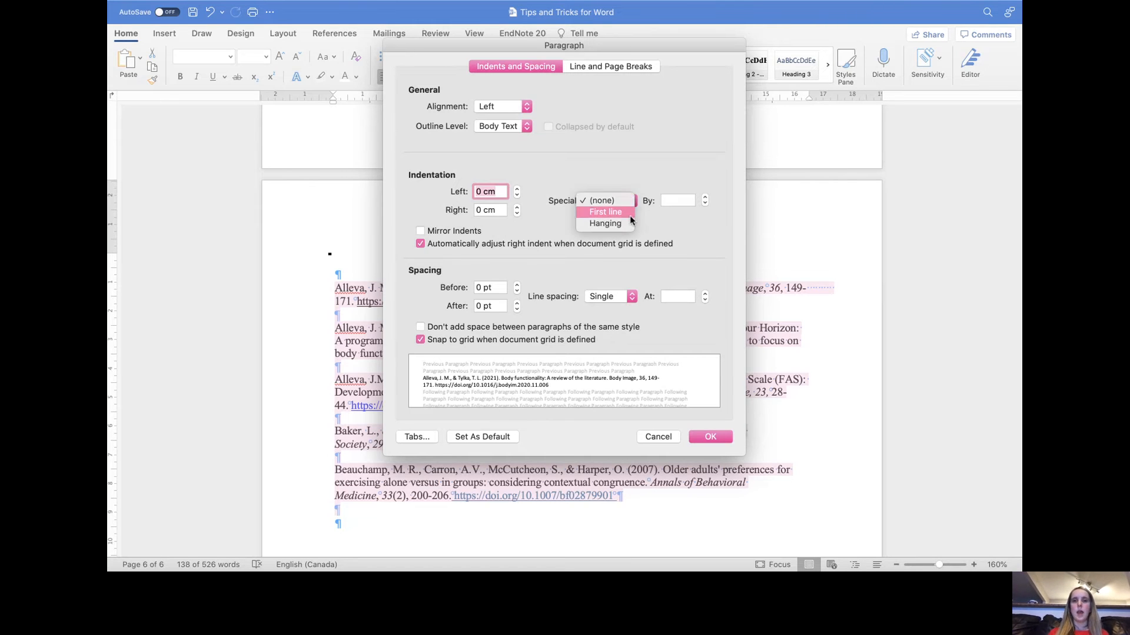
left_click(622, 223)
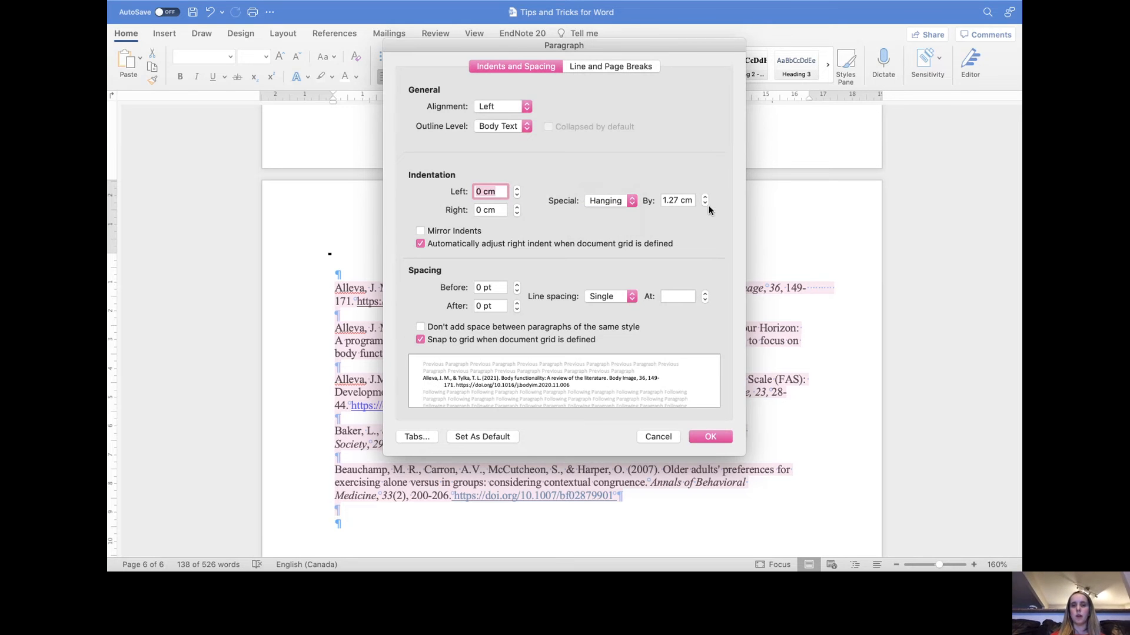
left_click(709, 438)
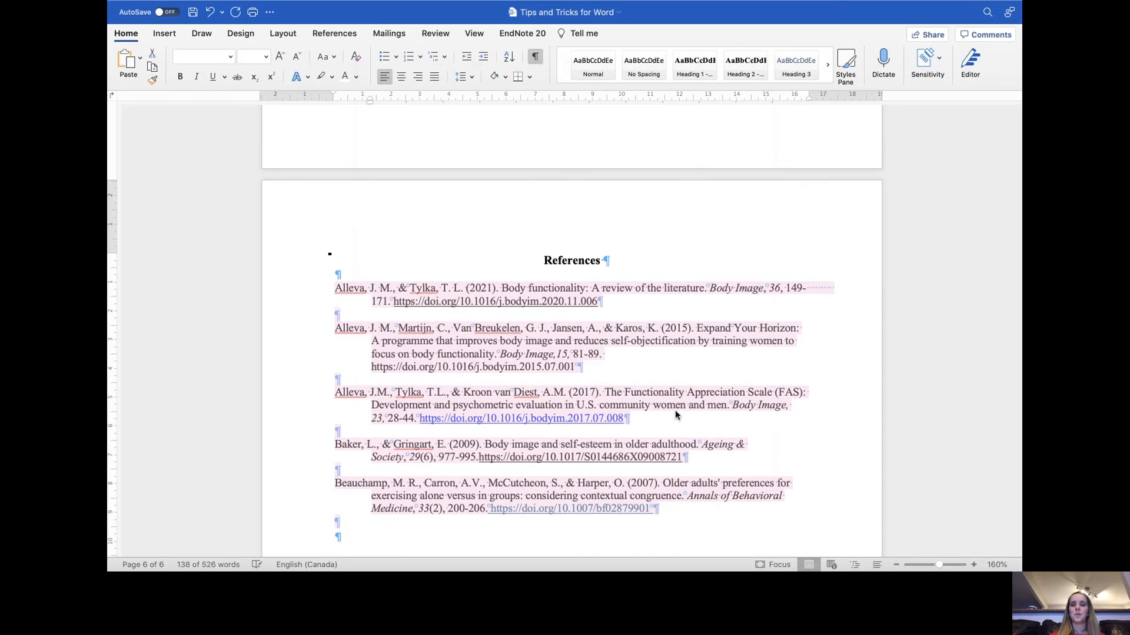
left_click(768, 429)
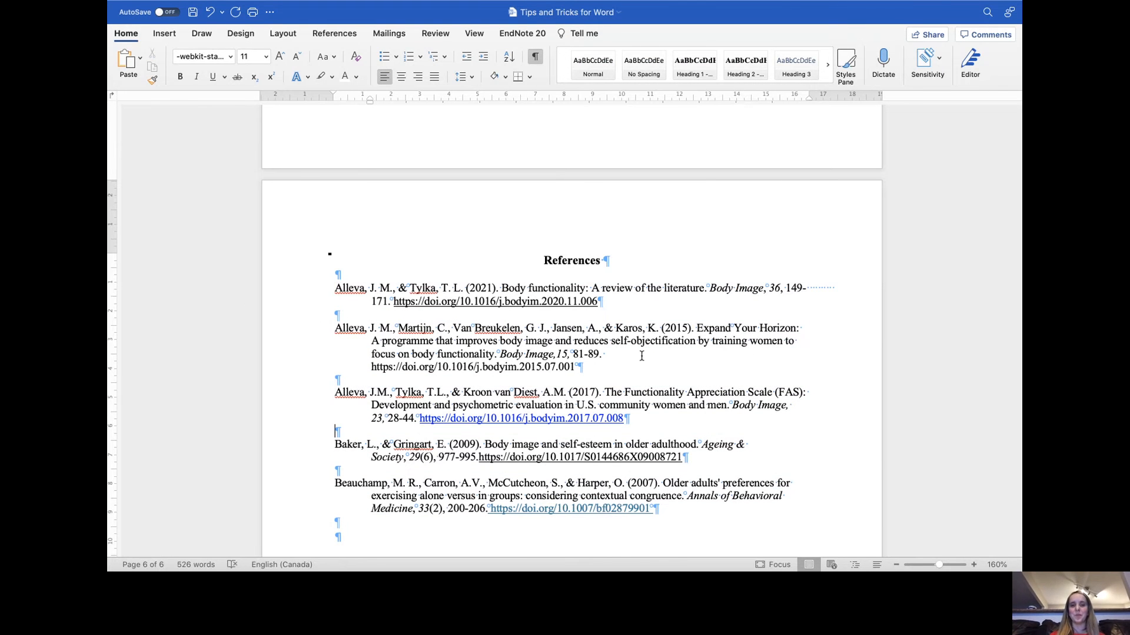
scroll(641, 355, "down", 2)
scroll(551, 344, "up", 1)
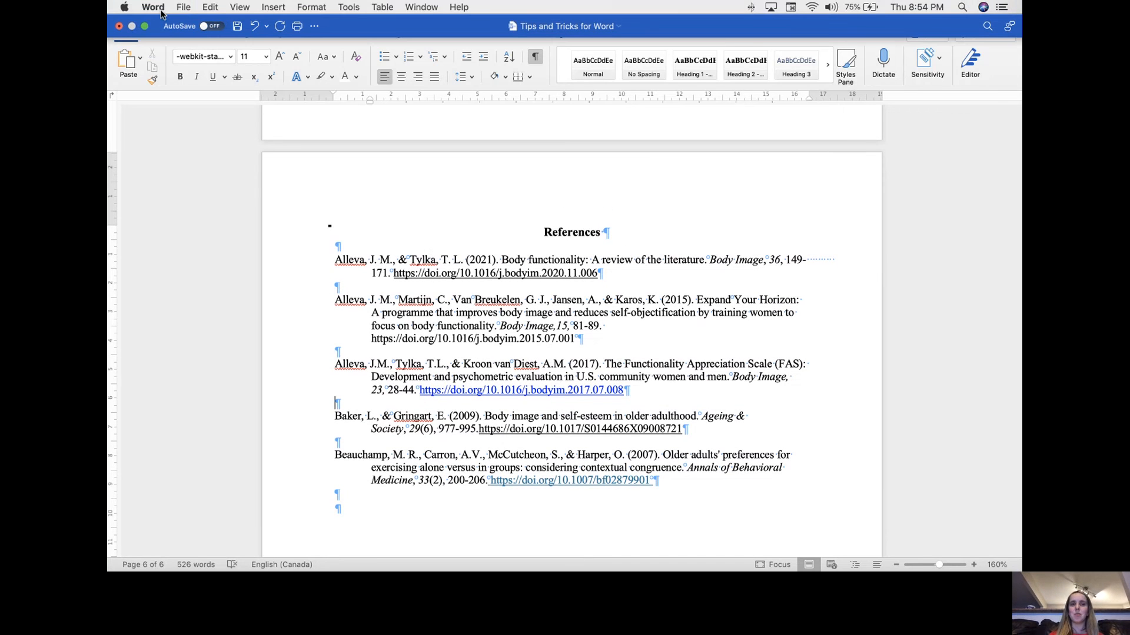
mouse_move(146, 27)
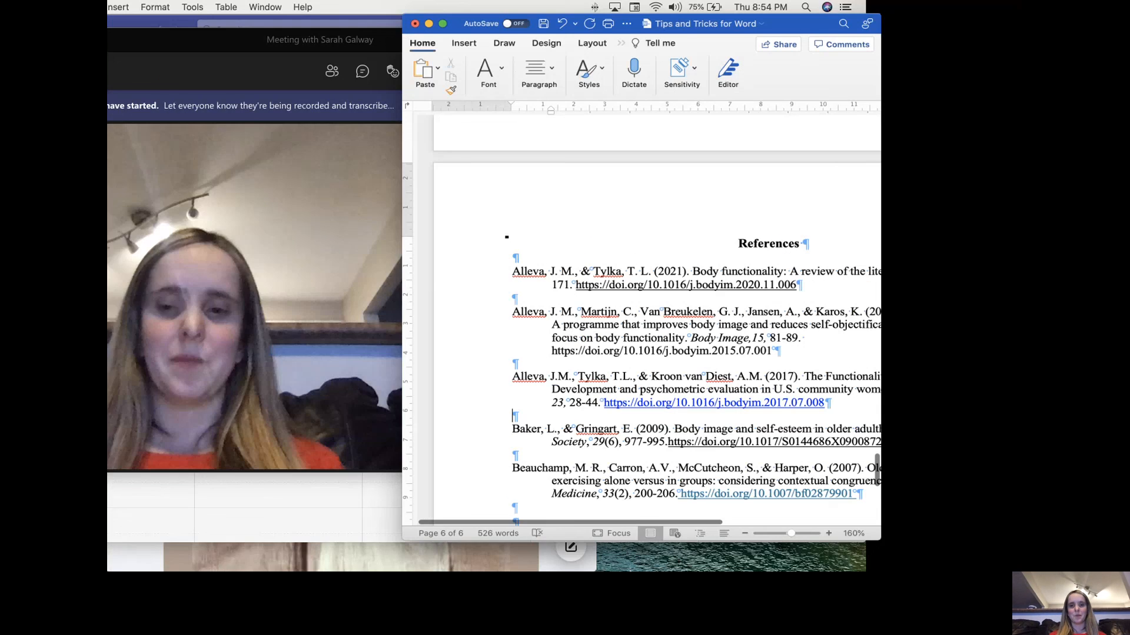
left_click(379, 406)
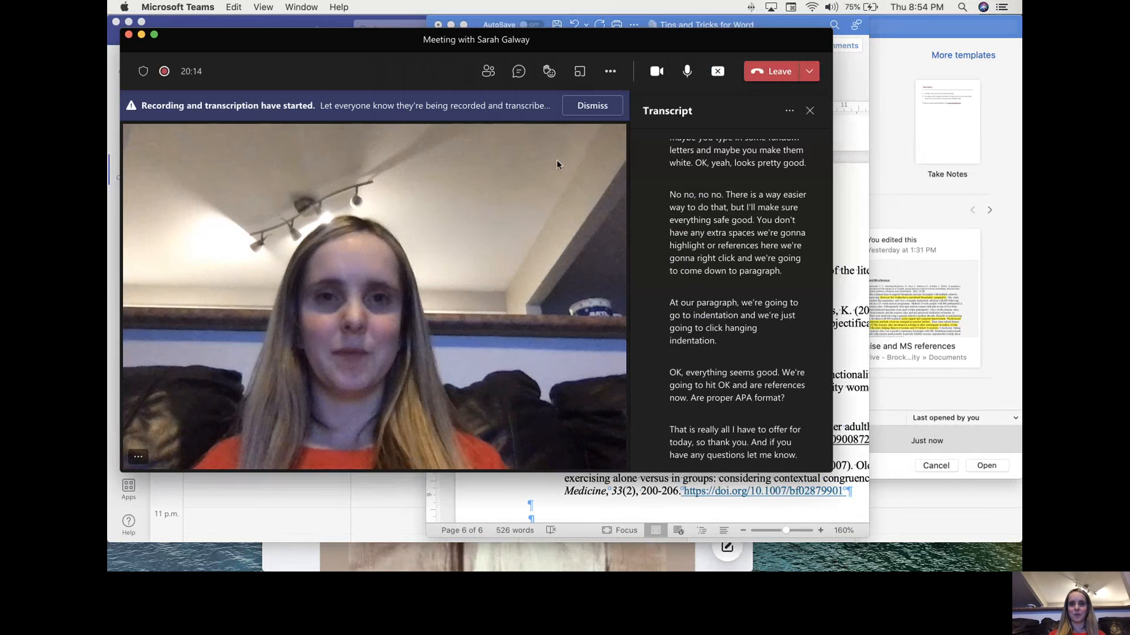
left_click(610, 69)
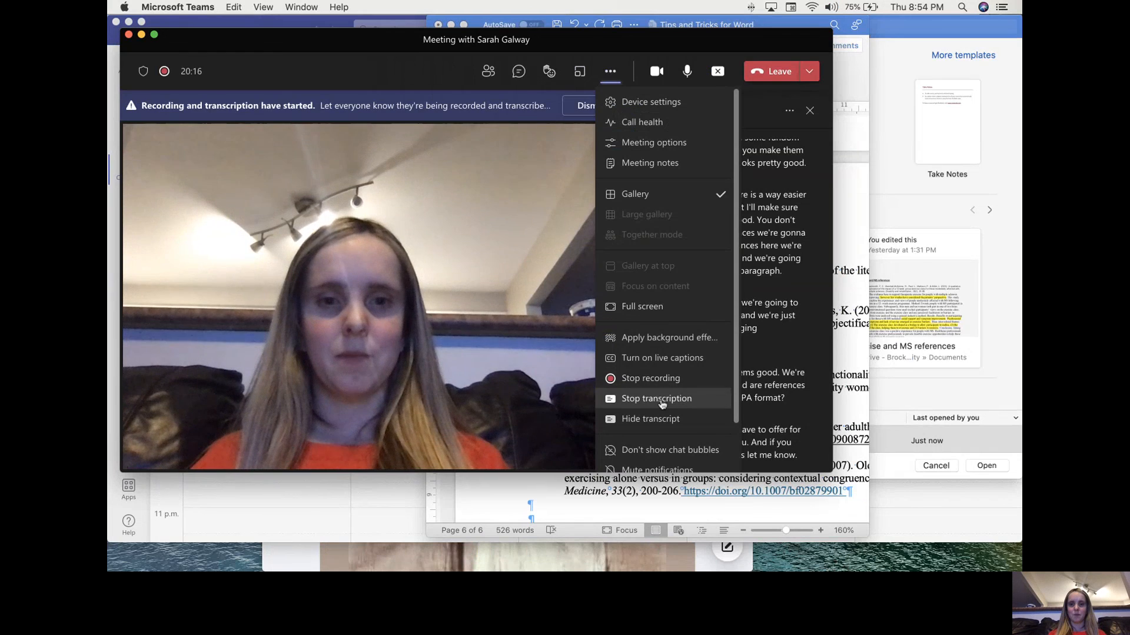